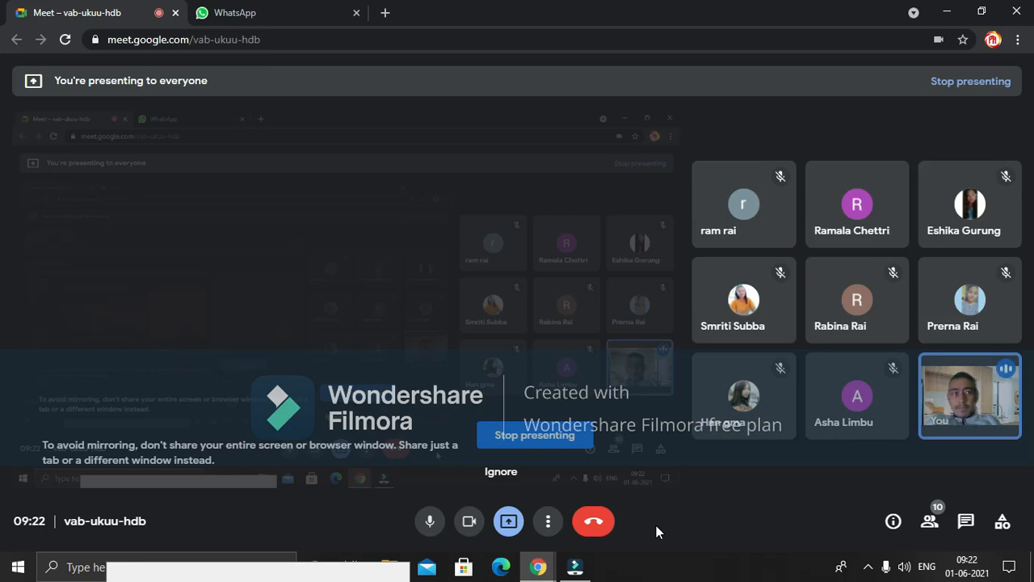
Minimize the Google Meet window so the Filmora editor is visible
click(946, 13)
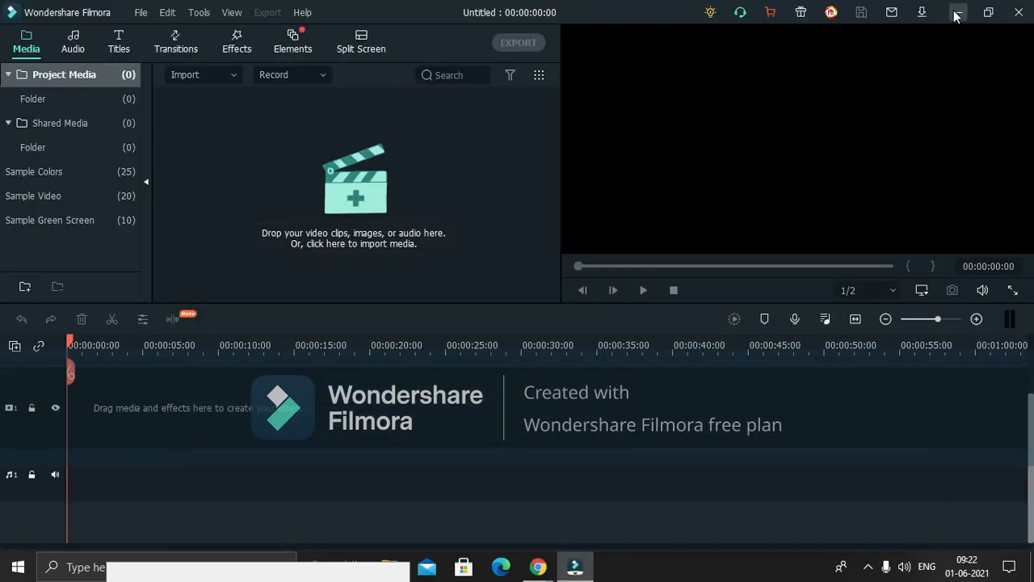
Minimize Filmora and launch Microsoft Access (MSACCESS) from the Run box
click(956, 13)
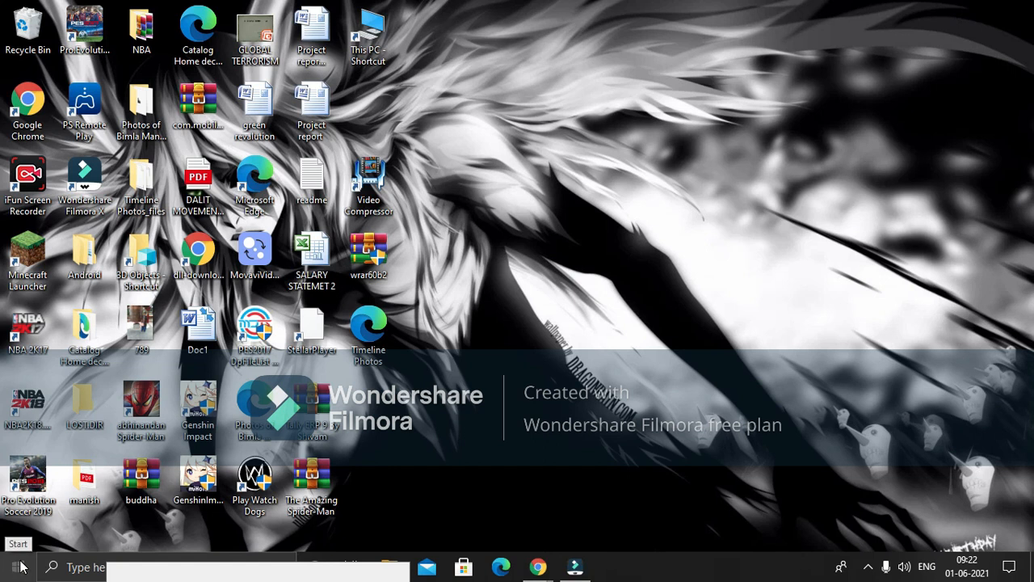
key(super+r)
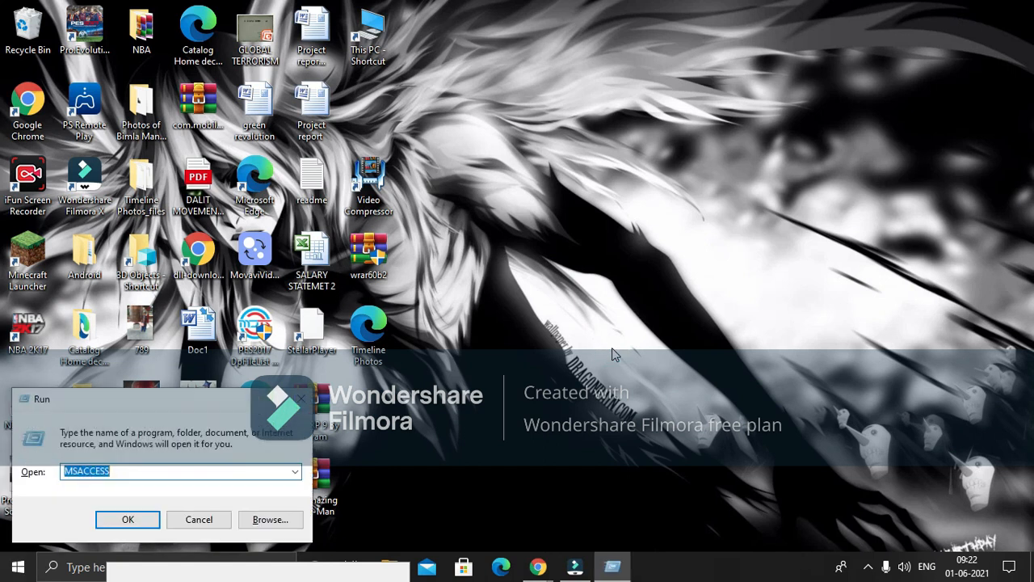
click(152, 521)
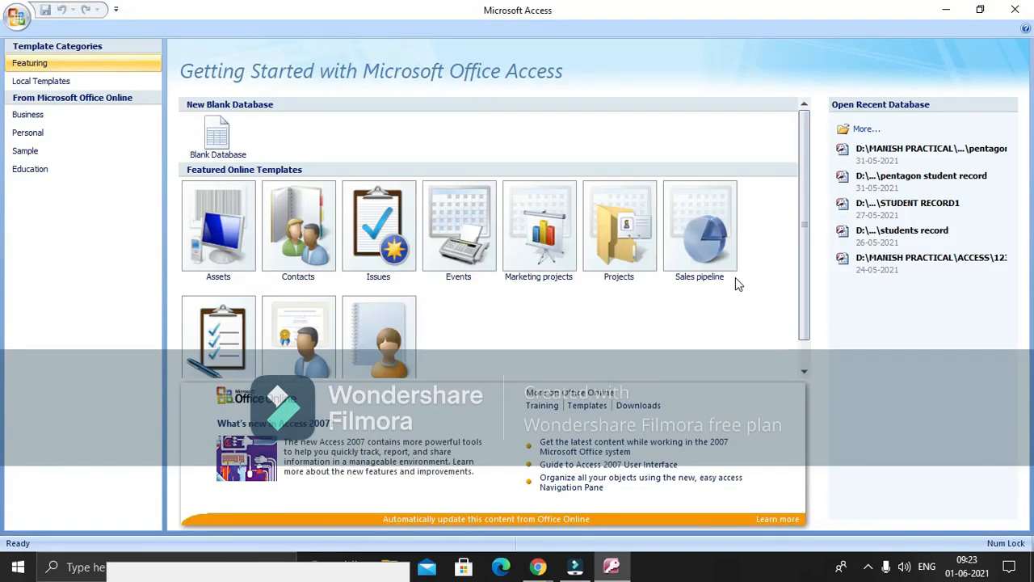
Start a blank database named 'sikkim voters' and bring up the save-location browser
click(216, 135)
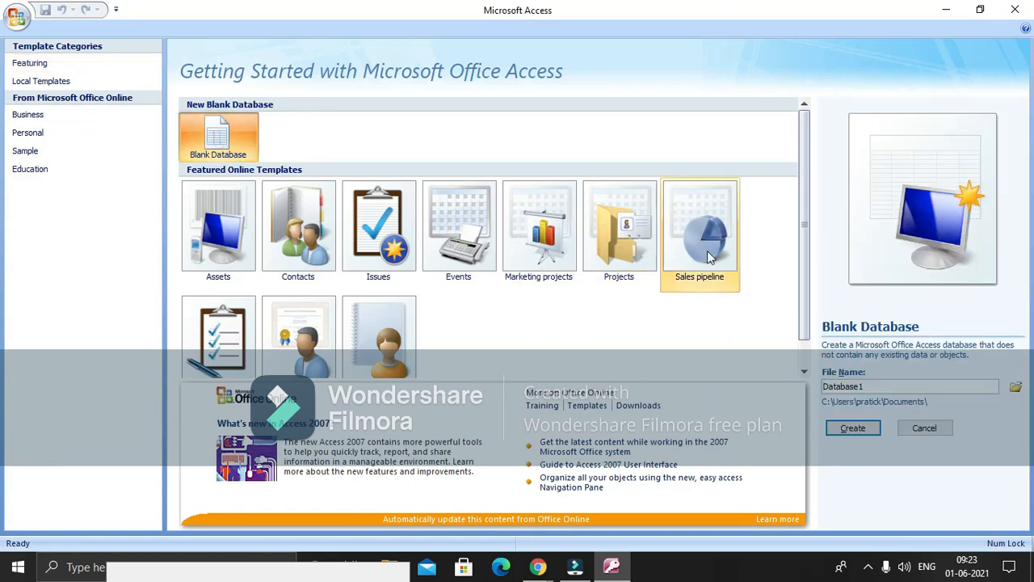
click(876, 389)
key(BackSpace)
key(BackSpace)
key(BackSpace)
key(BackSpace)
key(BackSpace)
key(BackSpace)
key(BackSpace)
key(BackSpace)
key(BackSpace)
click(876, 388)
text(s)
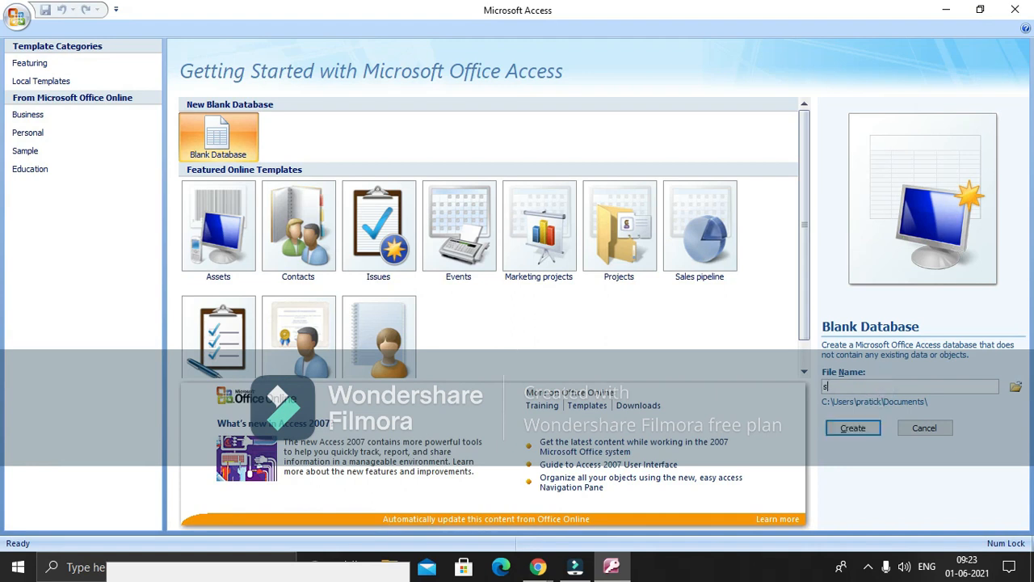
text(ikkim voters)
click(1015, 387)
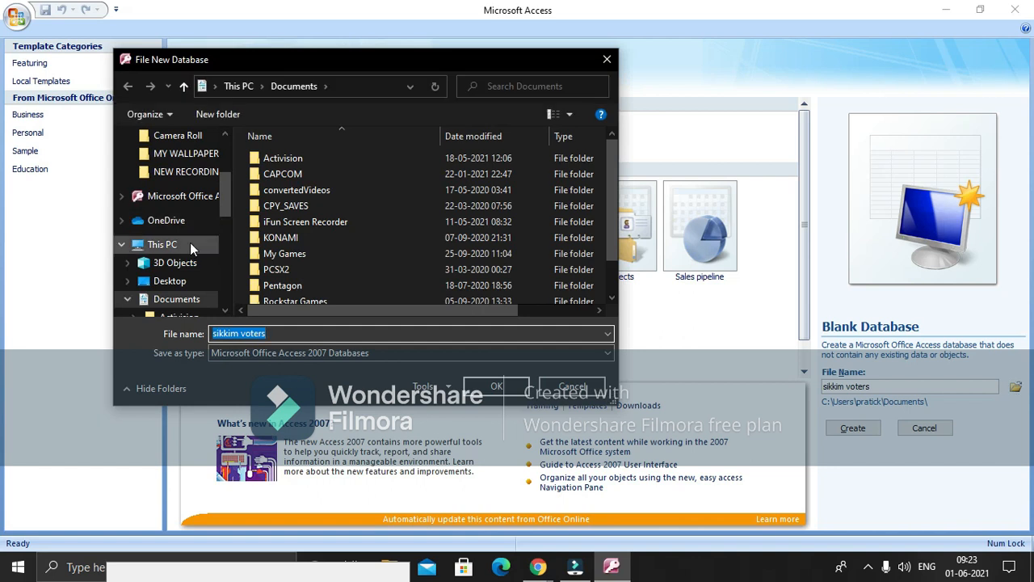
Set the database's save folder to D:\MANISH PRACTICAL\ACCESS
click(190, 244)
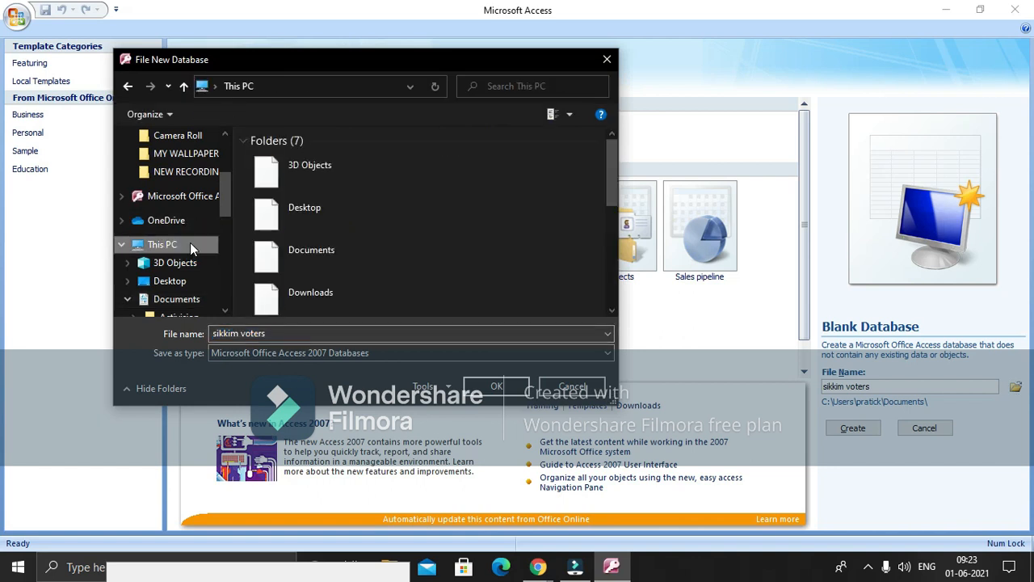
click(315, 256)
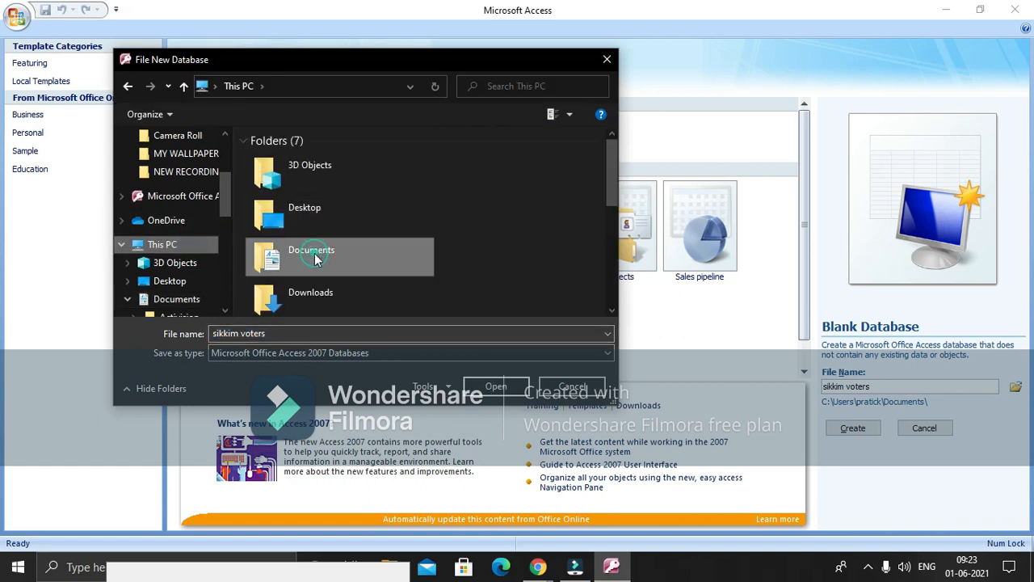
scroll(388, 301, down, 3)
double_click(388, 299)
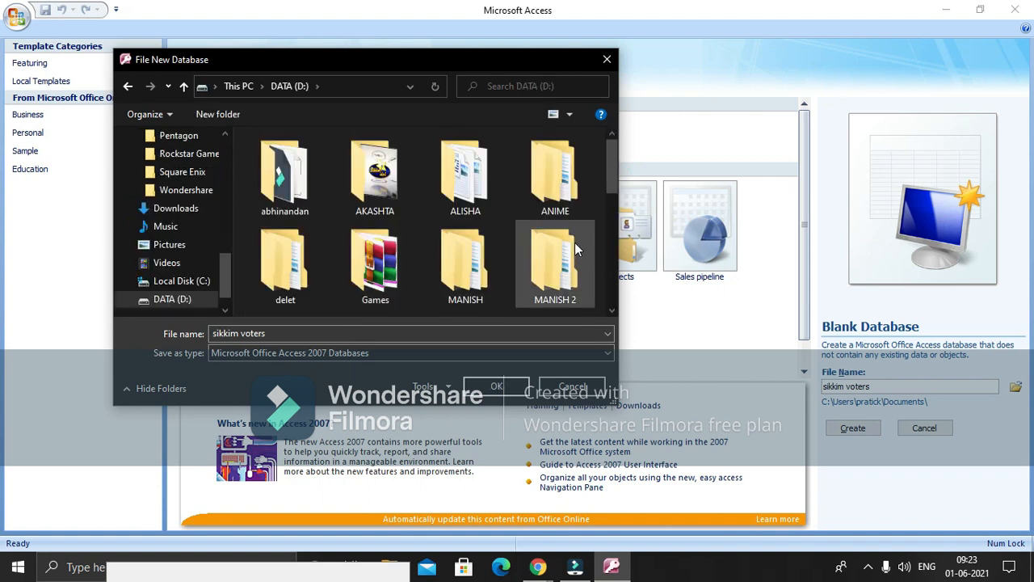
drag(615, 183, 616, 216)
double_click(284, 229)
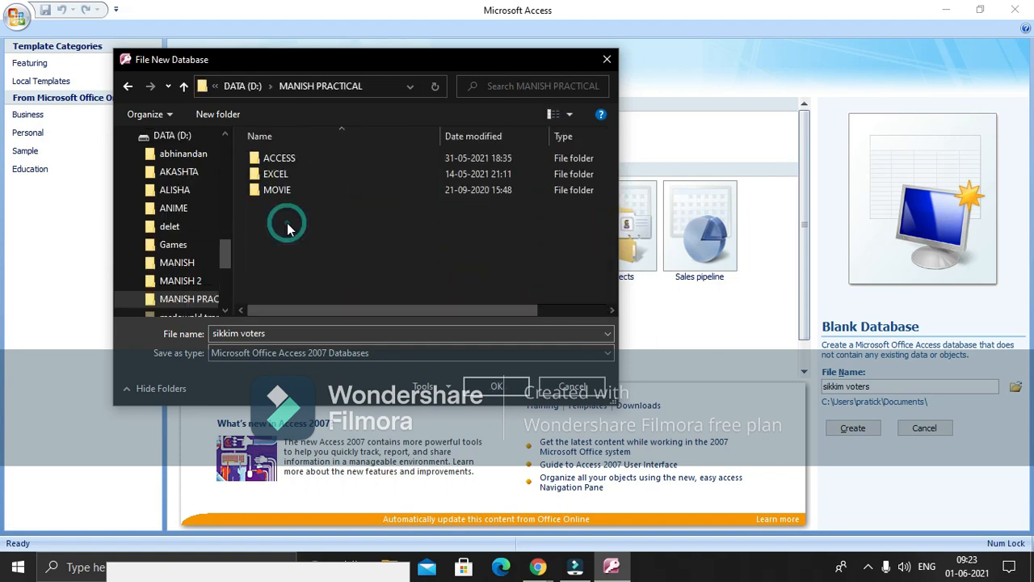
click(288, 155)
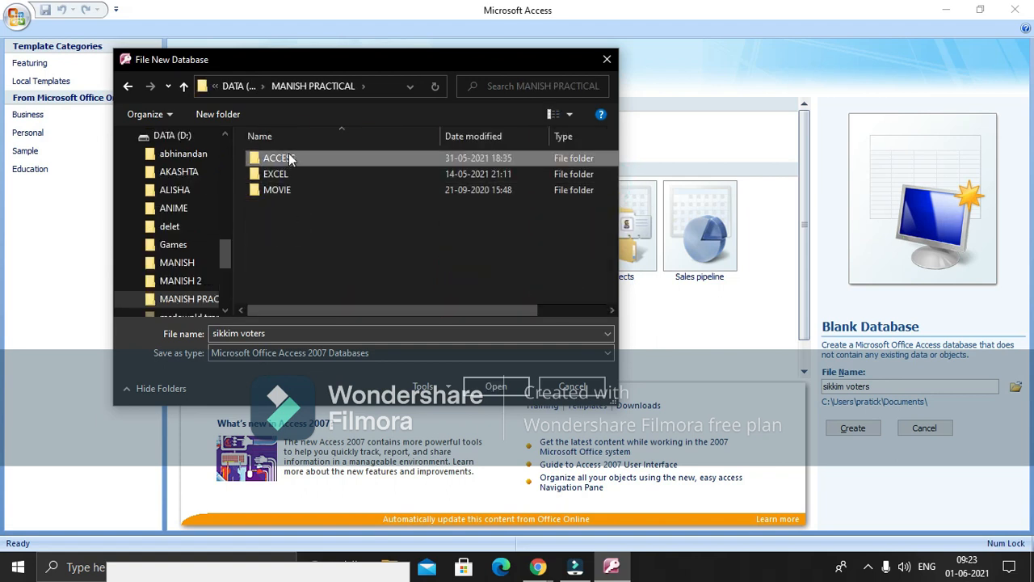
double_click(289, 158)
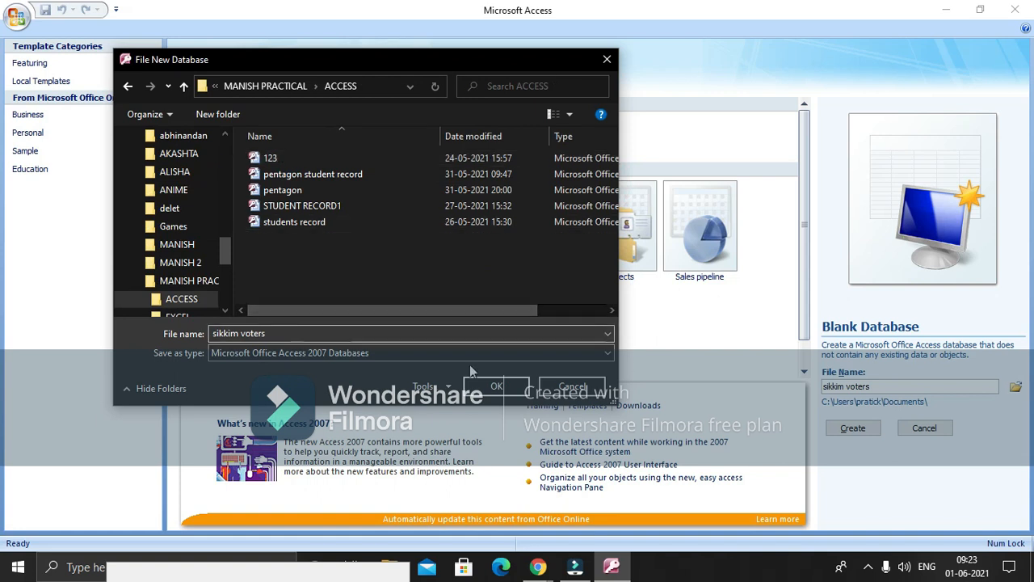
click(482, 387)
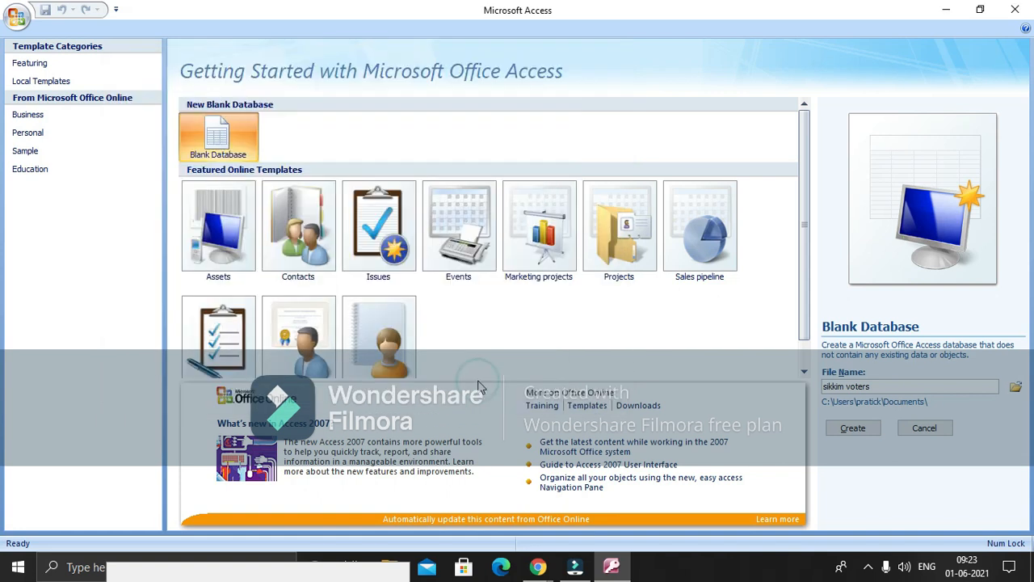
Create sikkim voters.accdb, which opens an empty Table1 in Datasheet View
click(858, 428)
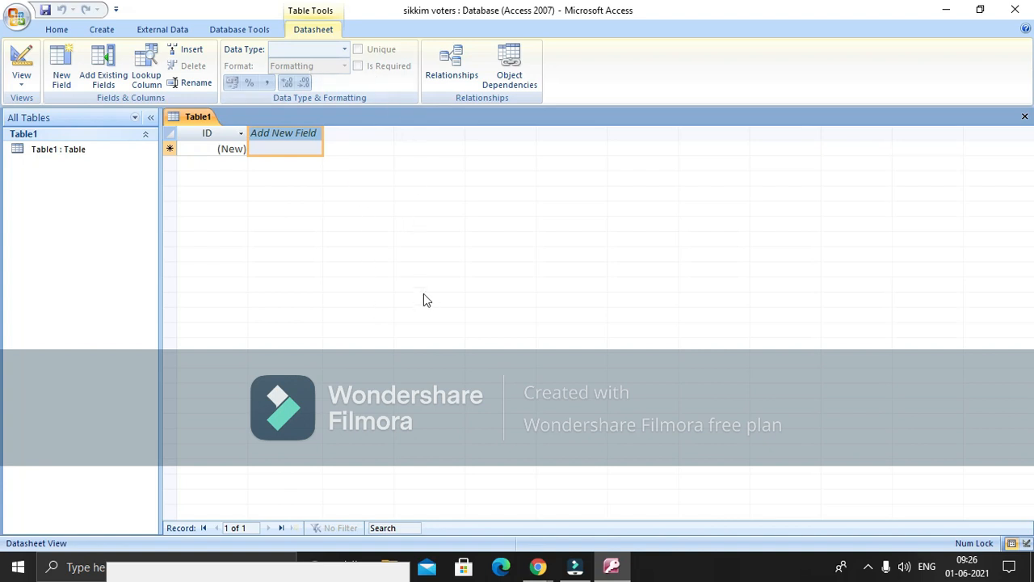
Select the empty column after ID in Table1 and turn on the Windows Magnifier
click(169, 149)
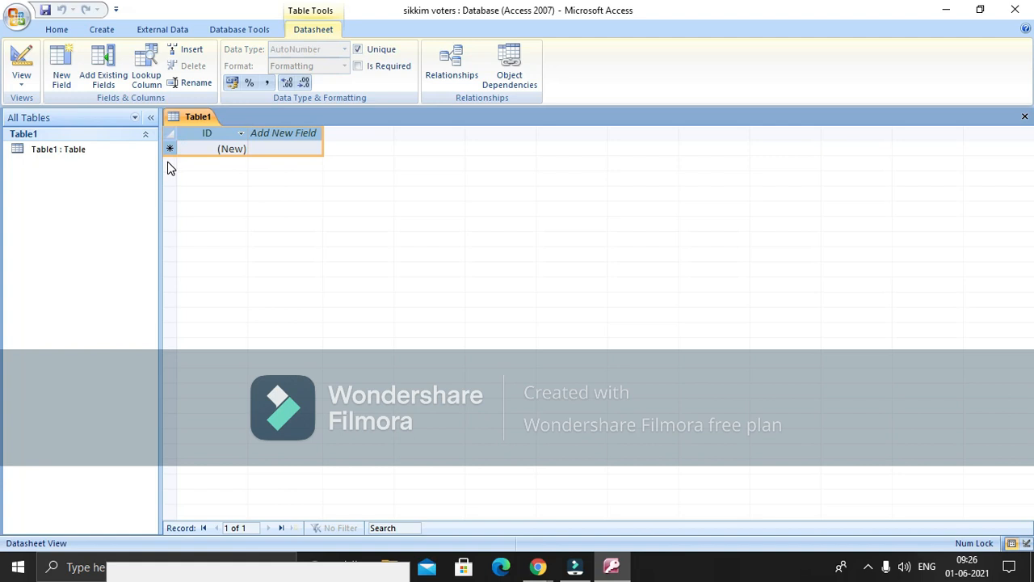
click(177, 190)
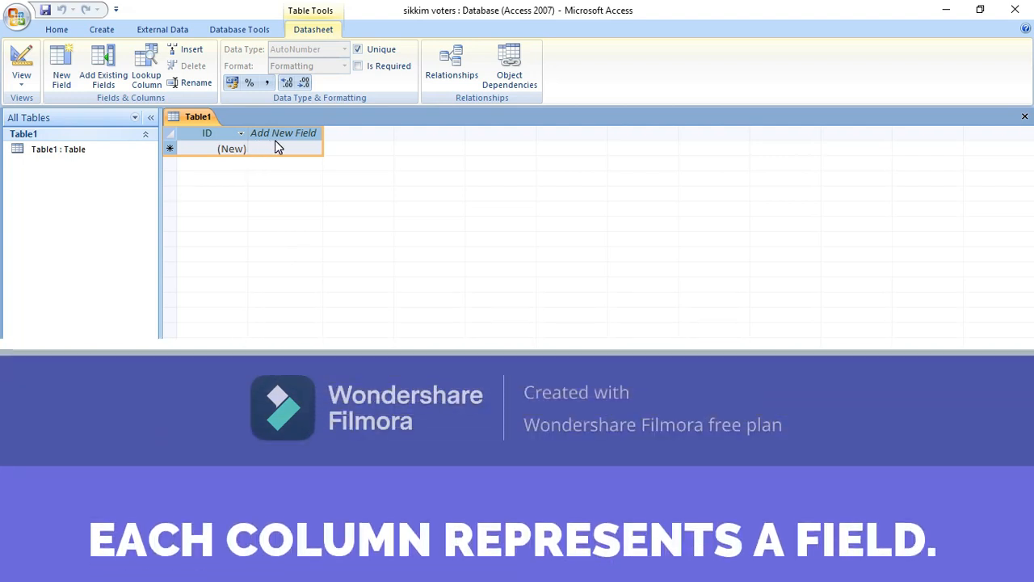
click(298, 141)
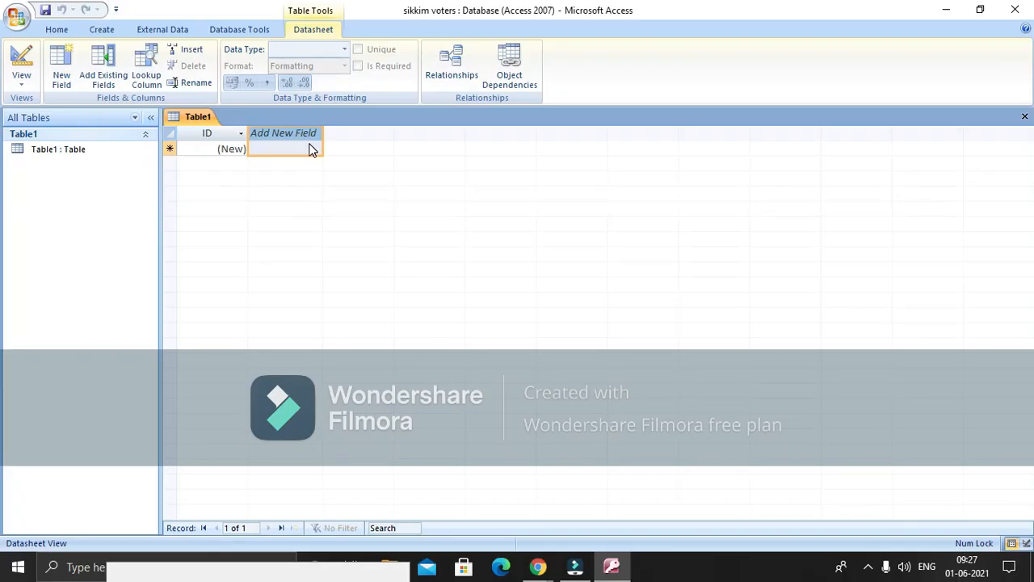
key(super+plus)
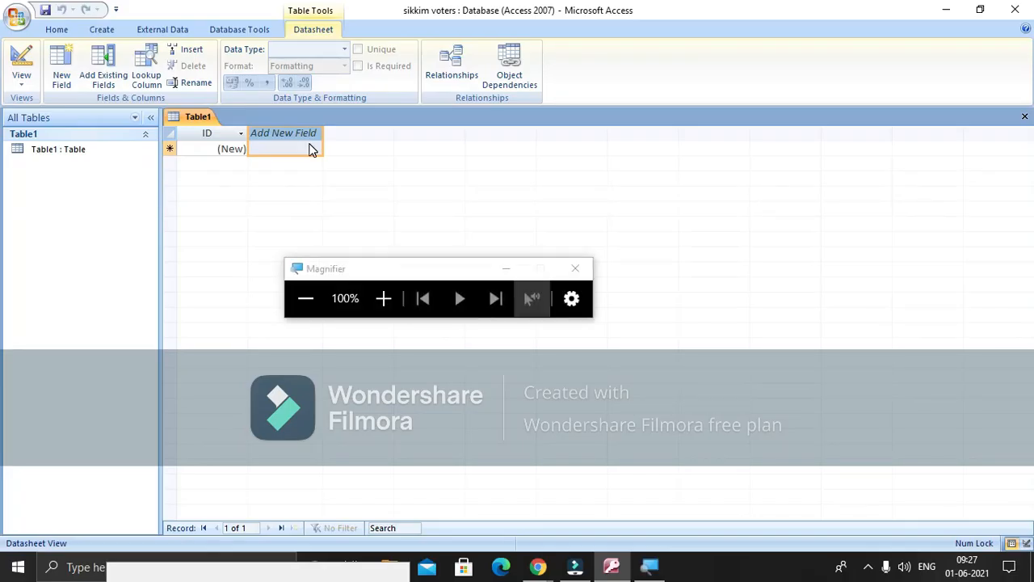
Name the field after ID 'sl no' in the magnified datasheet
click(386, 301)
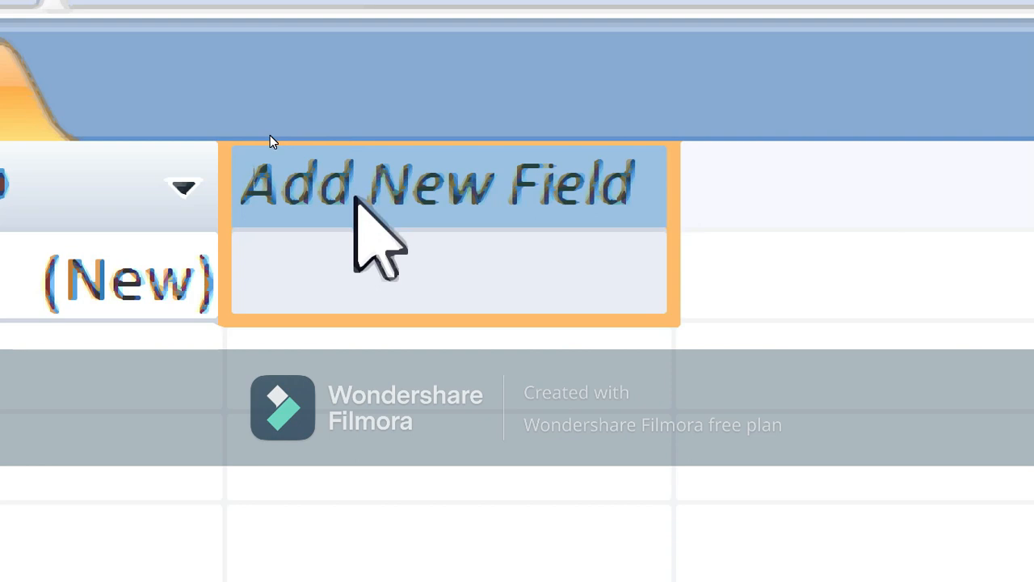
double_click(356, 198)
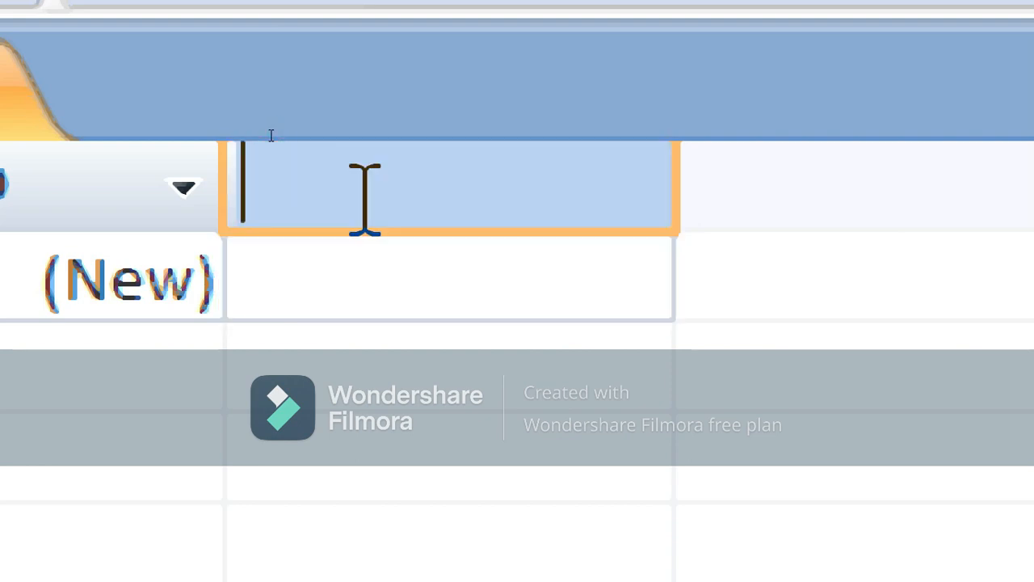
text(sl)
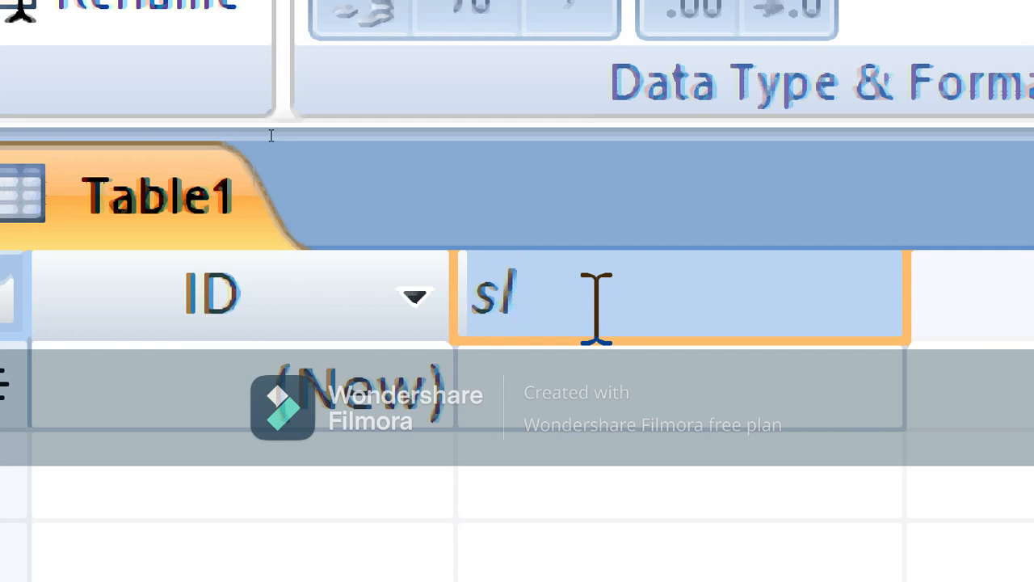
text( no)
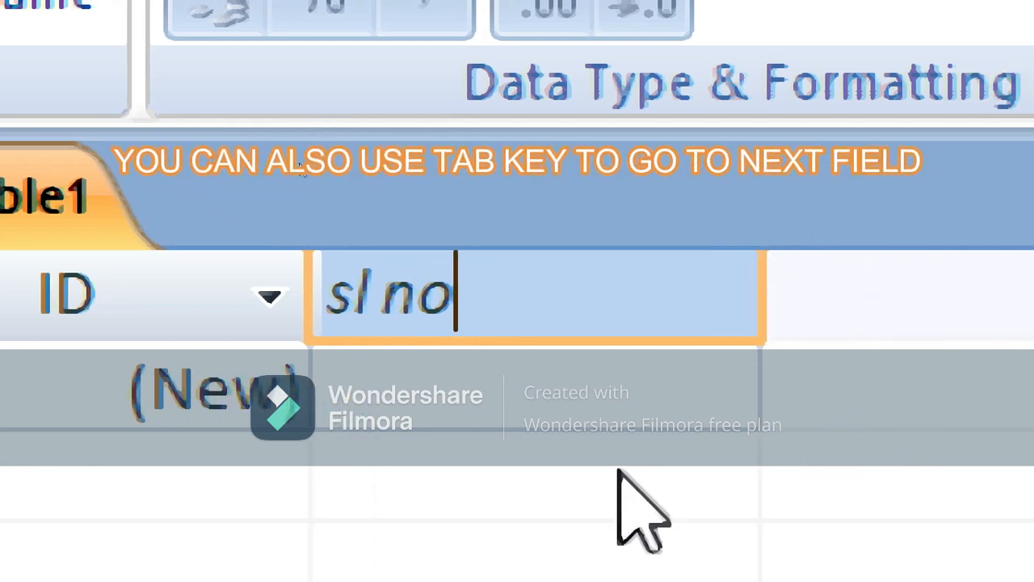
key(Tab)
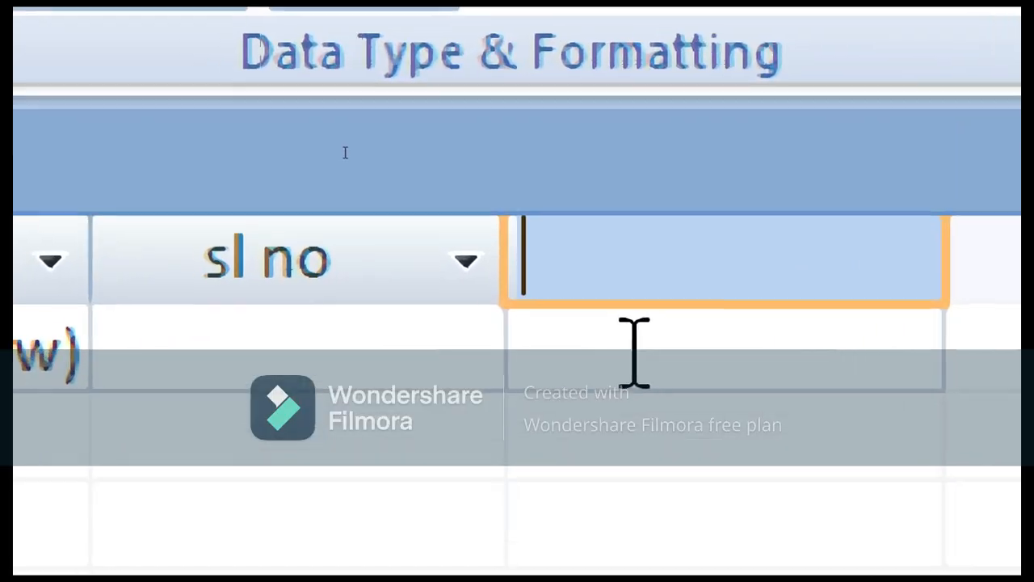
Select the empty column after sl no, close Magnifier, and bring up its column options
click(634, 351)
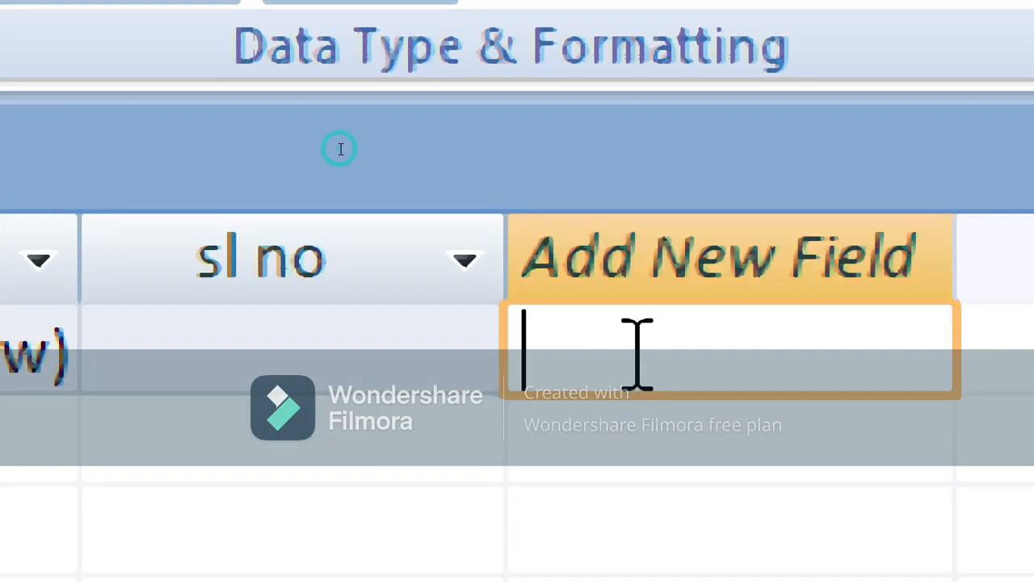
click(676, 224)
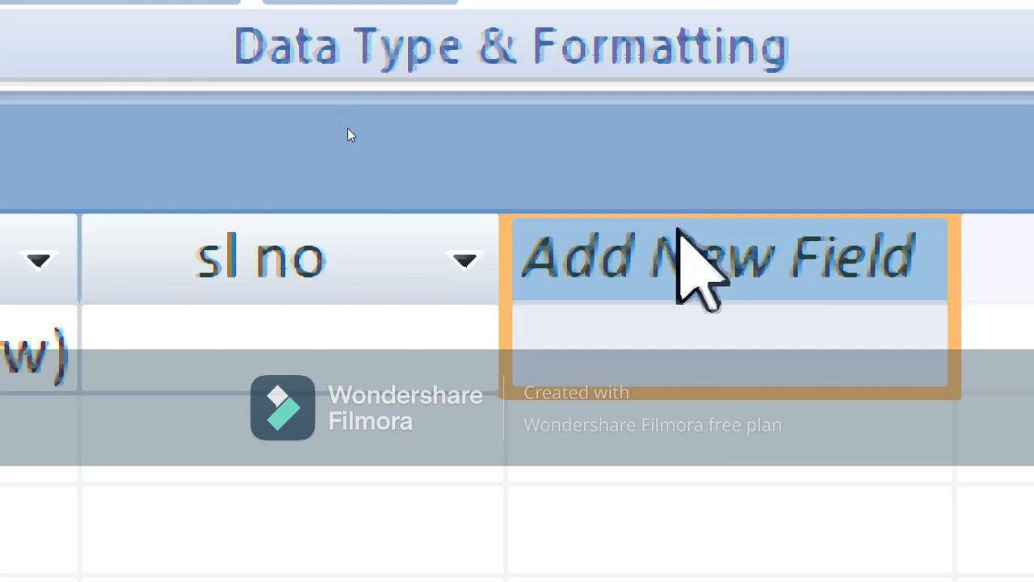
right_click(679, 230)
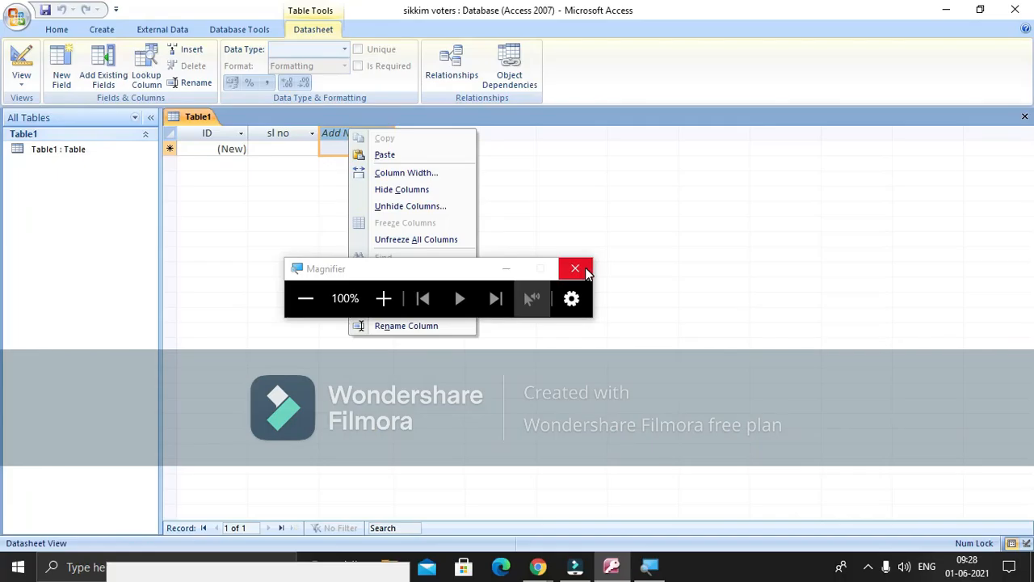
click(585, 269)
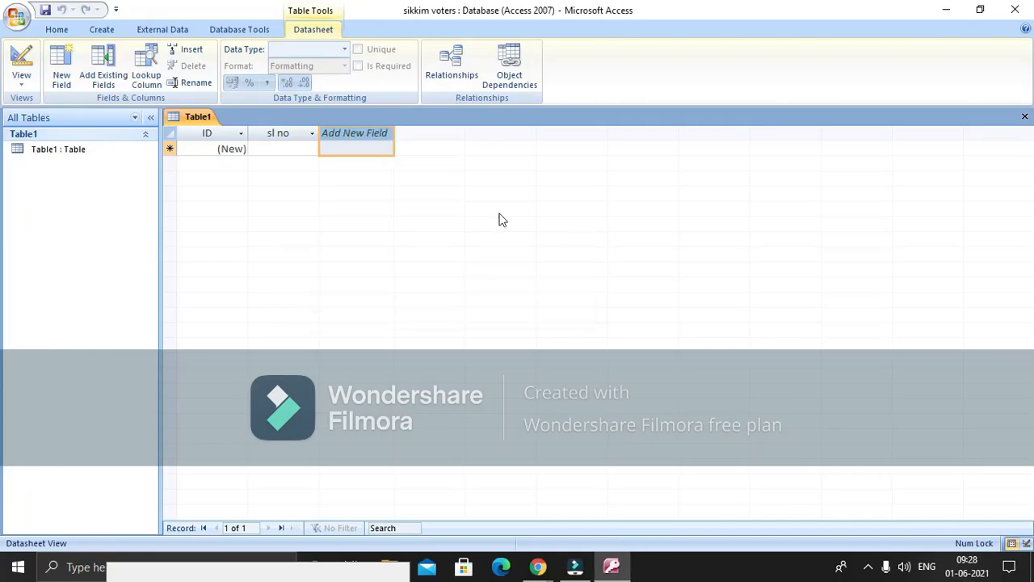
right_click(384, 146)
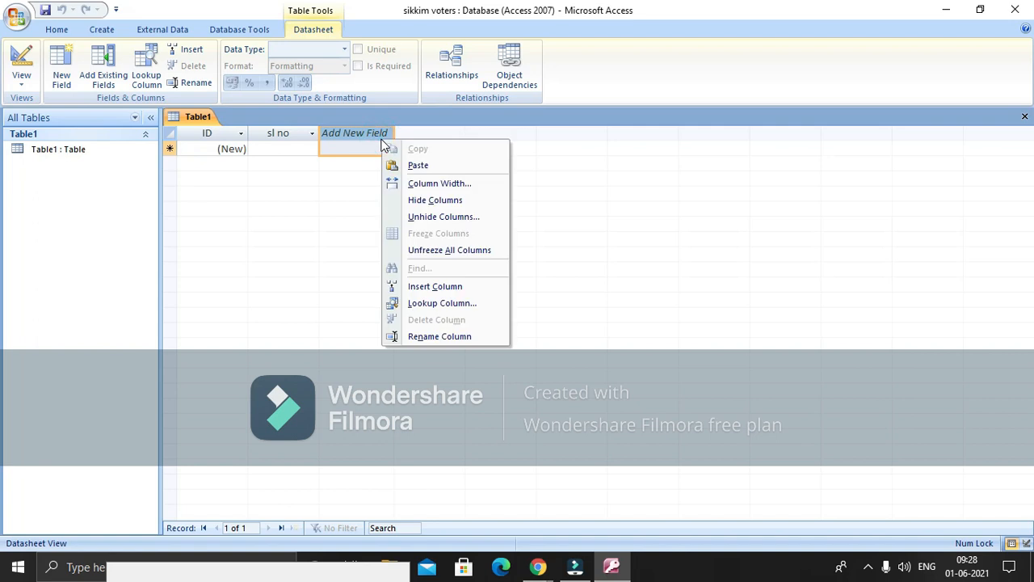
Name the third field 'name', accepting the reserved-word warning to keep it
click(425, 338)
text(name)
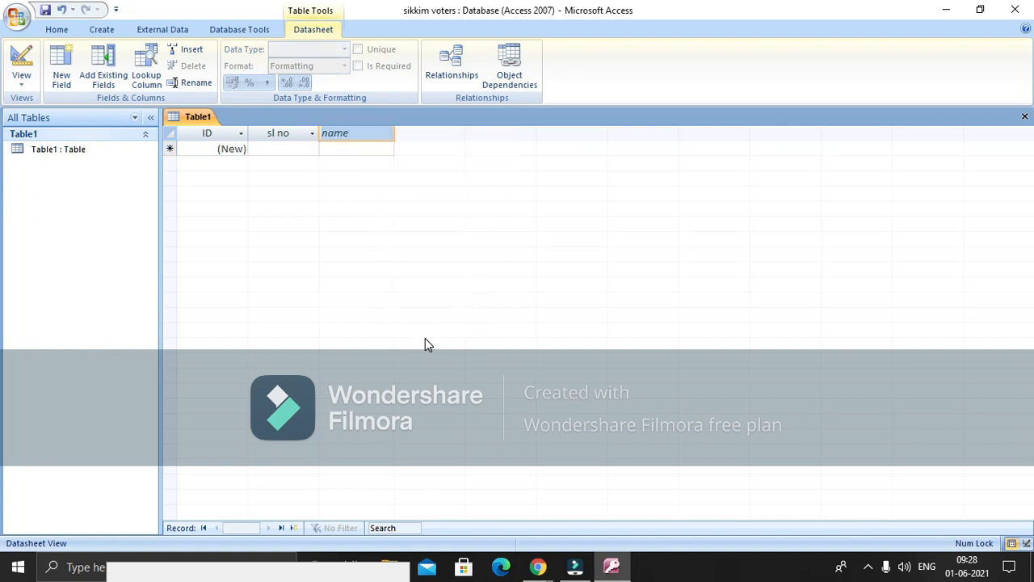
key(Return)
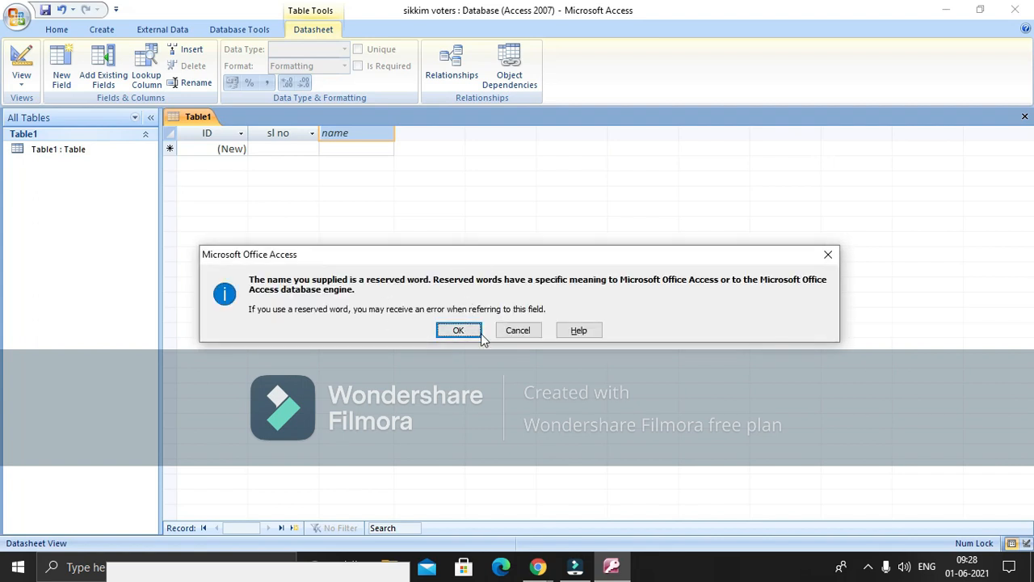
click(459, 330)
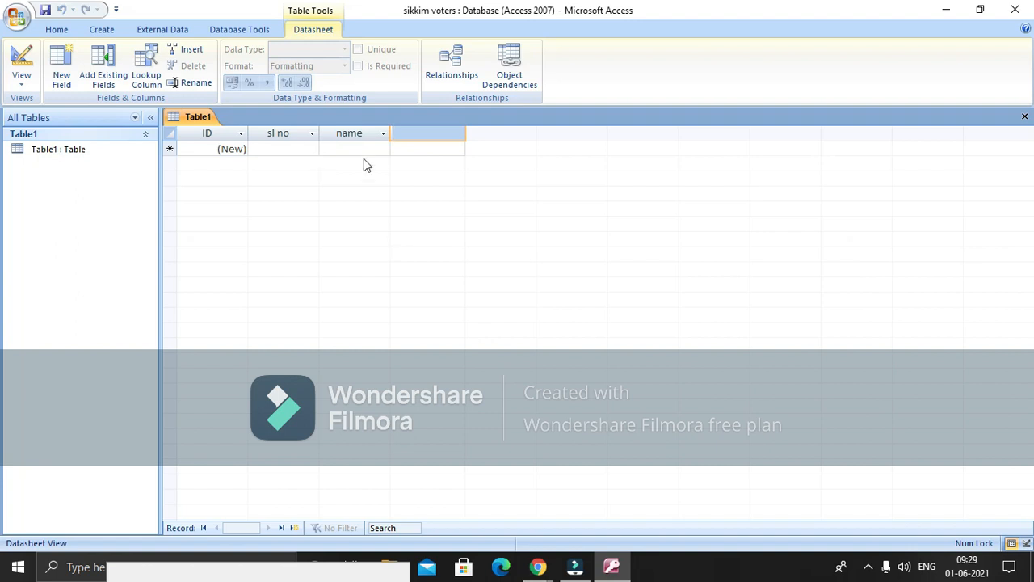
click(450, 153)
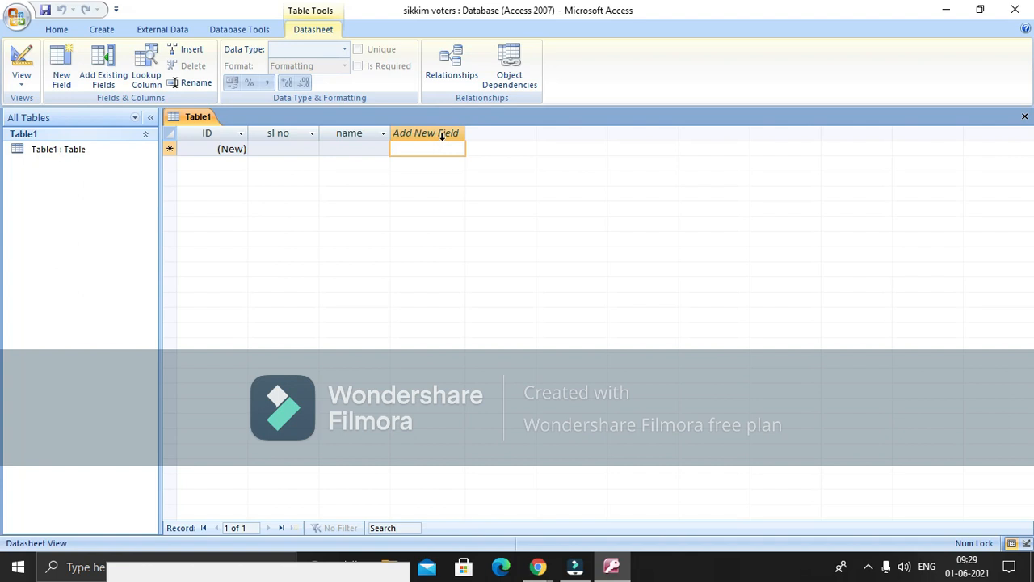
Rename the empty field column to 'last name' and check the sl no, name and last name columns
click(441, 134)
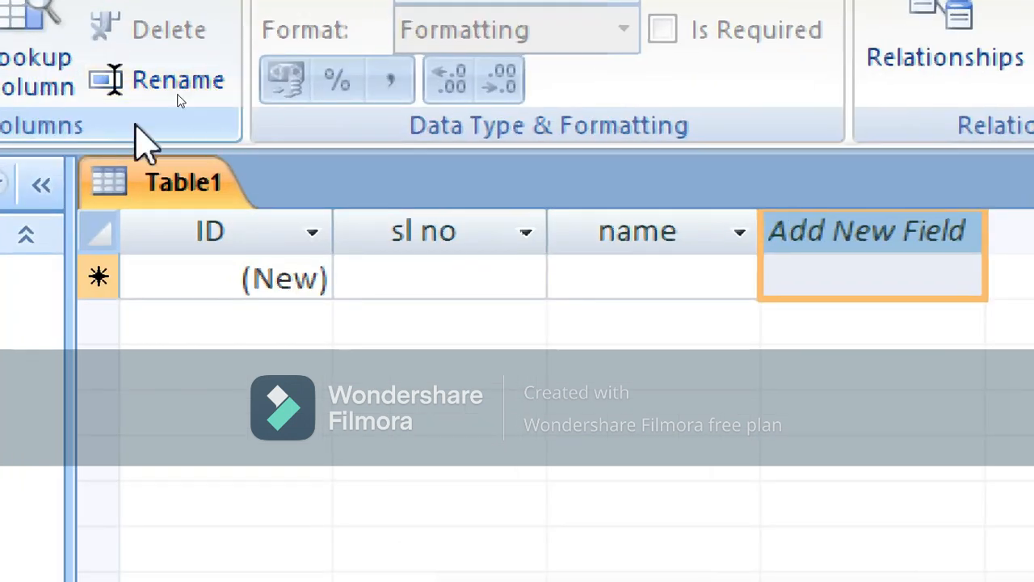
click(176, 95)
text(last name)
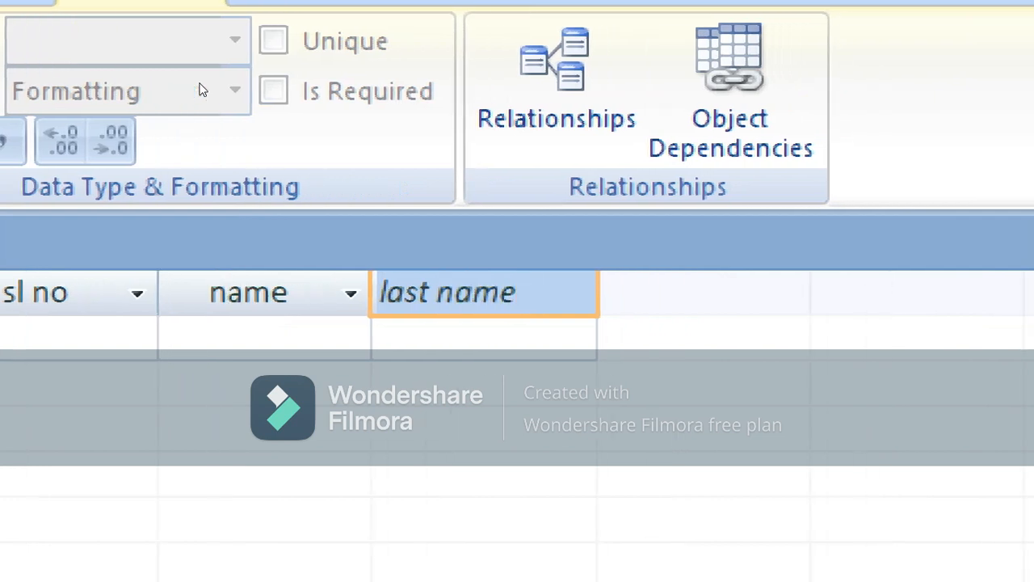
click(529, 333)
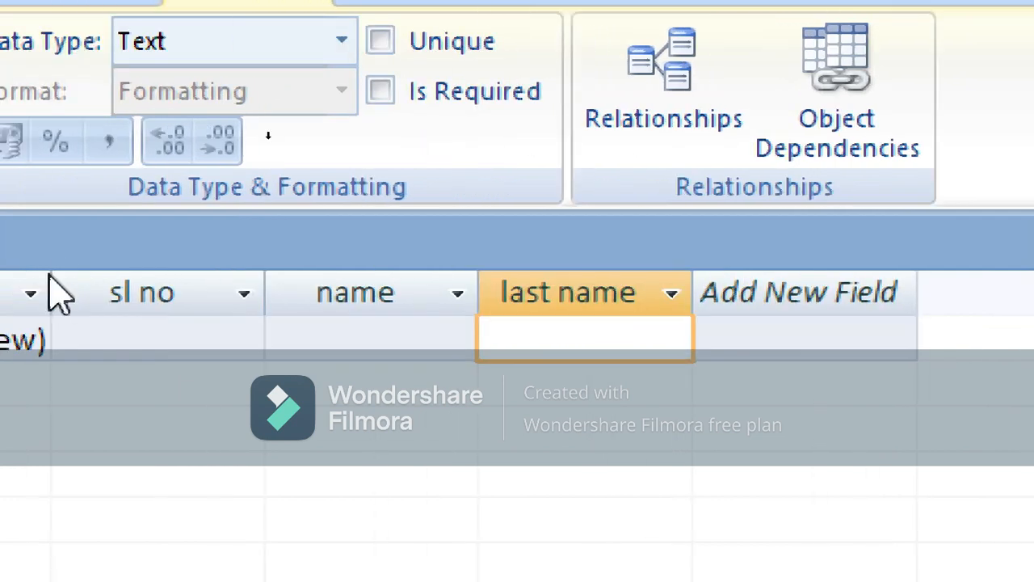
click(214, 300)
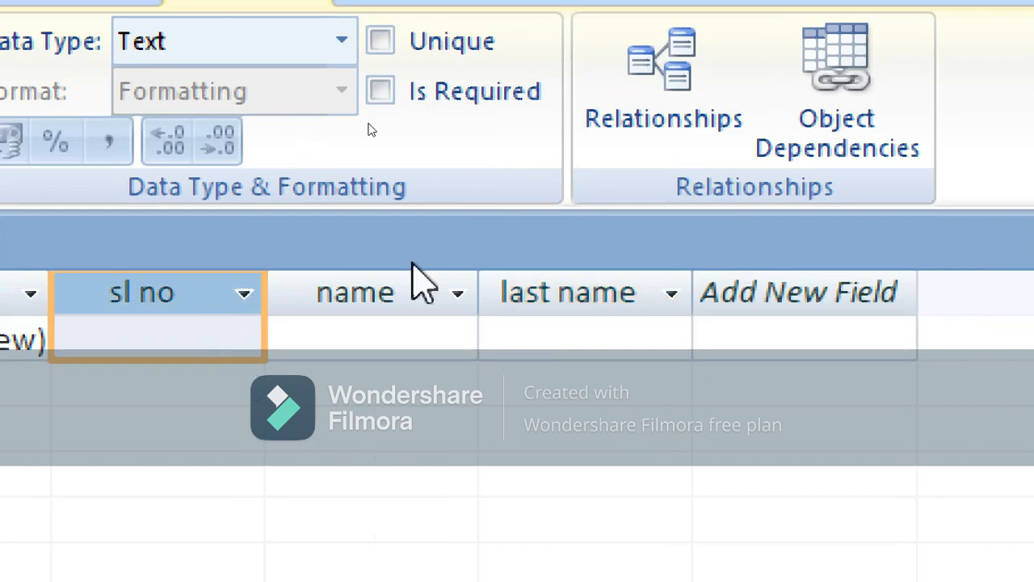
click(403, 291)
click(566, 301)
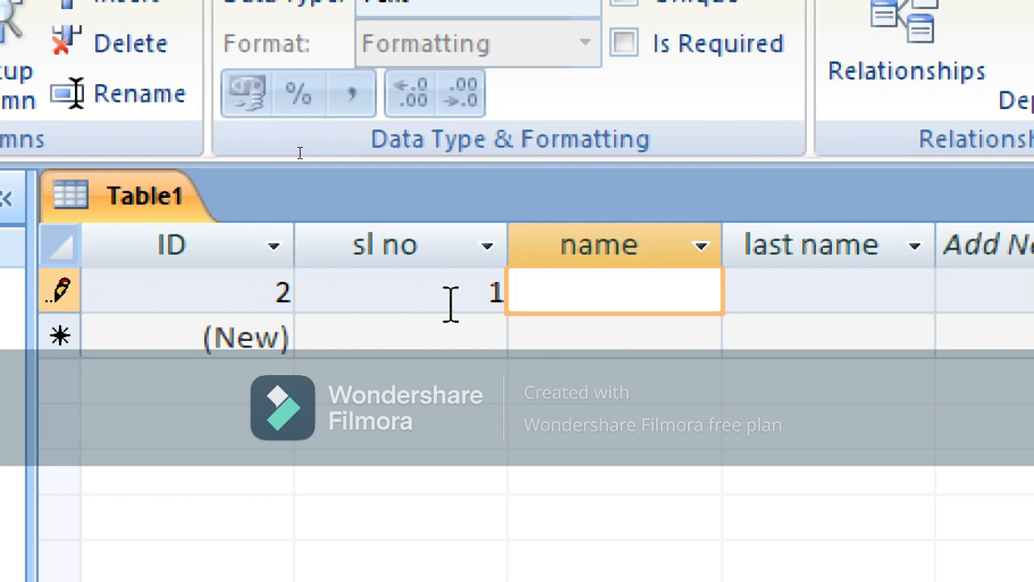
key(Tab)
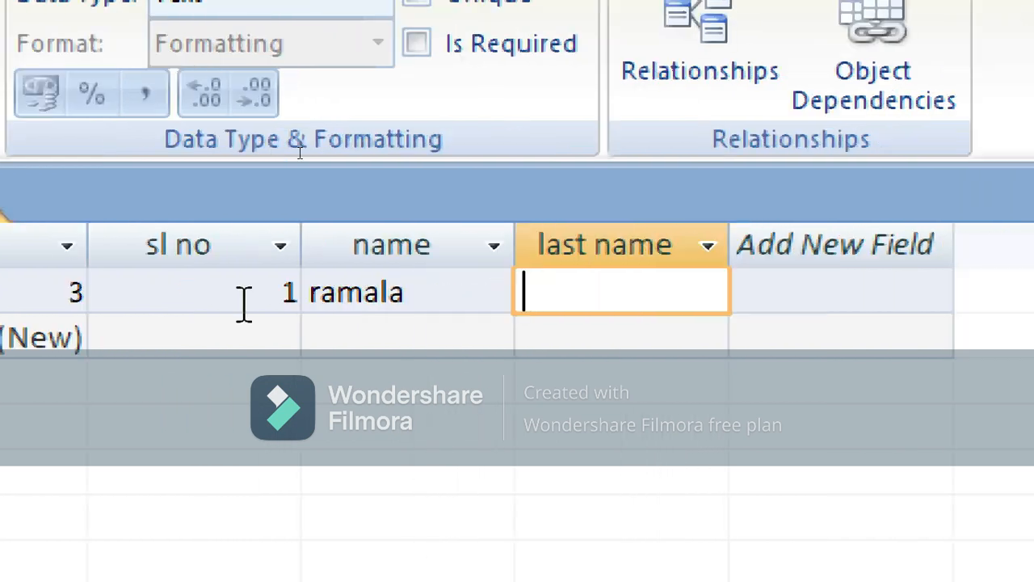
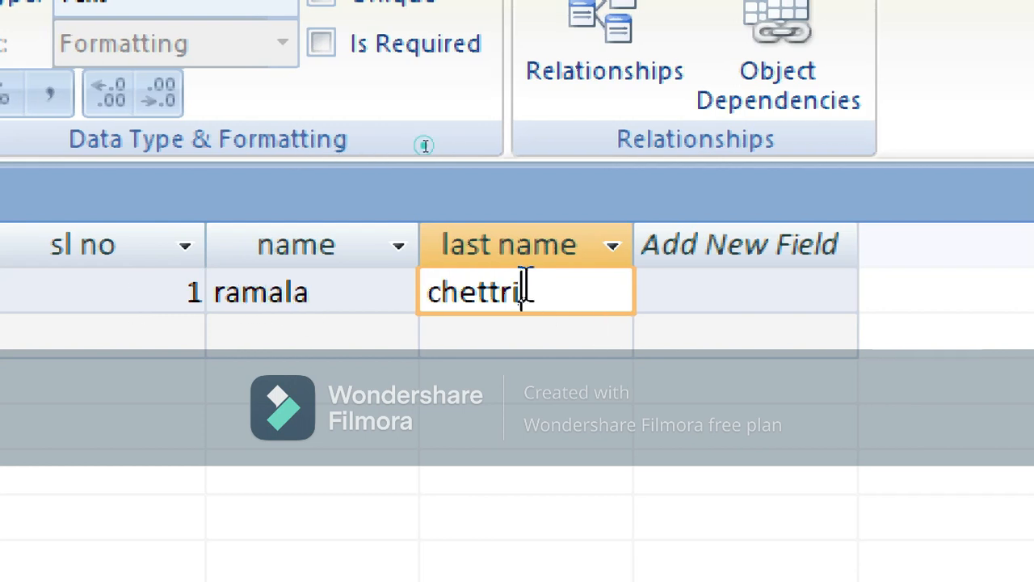
click(478, 339)
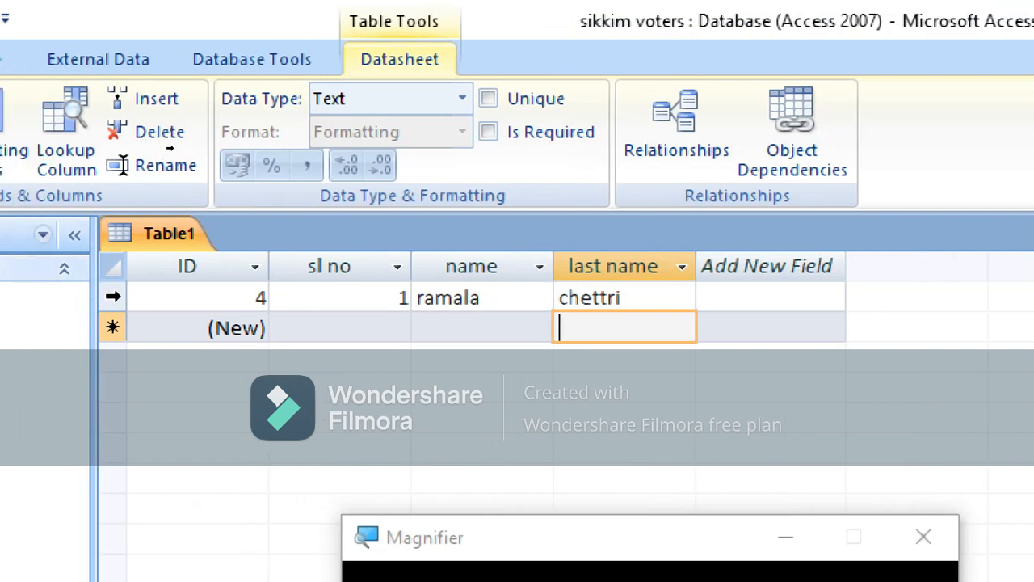
click(123, 297)
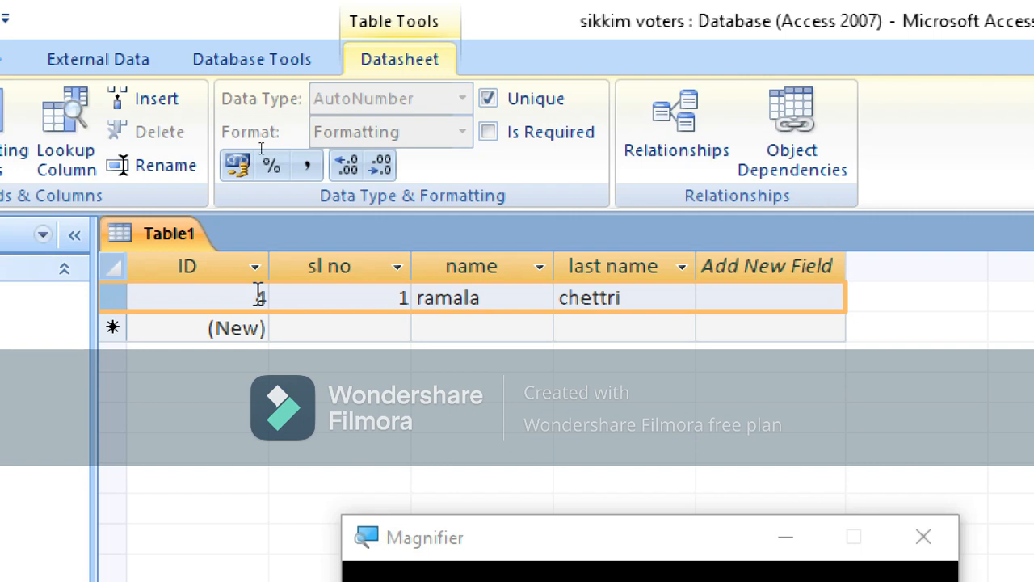
click(355, 327)
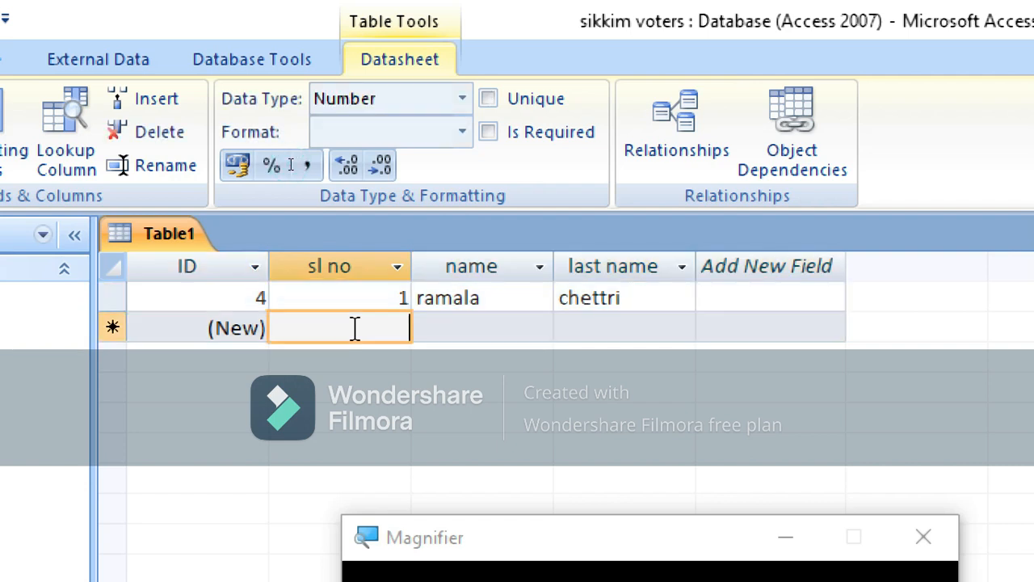
text(2)
key(Tab)
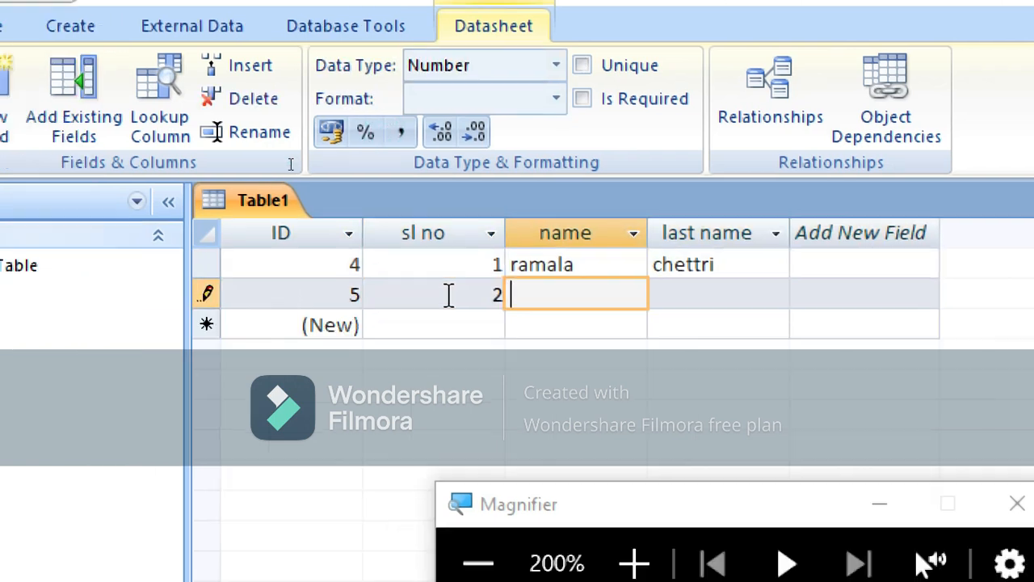
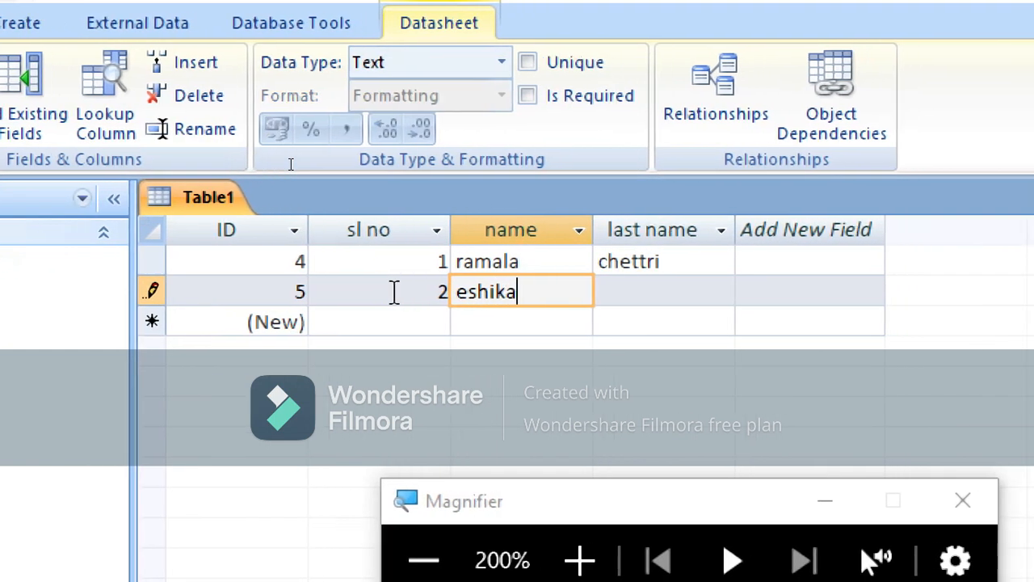
key(Tab)
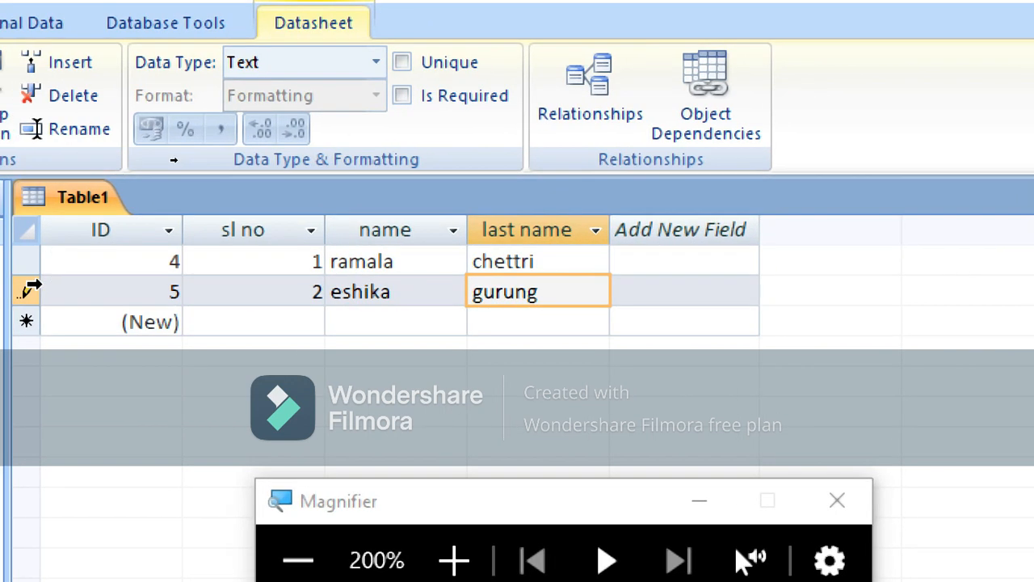
click(13, 286)
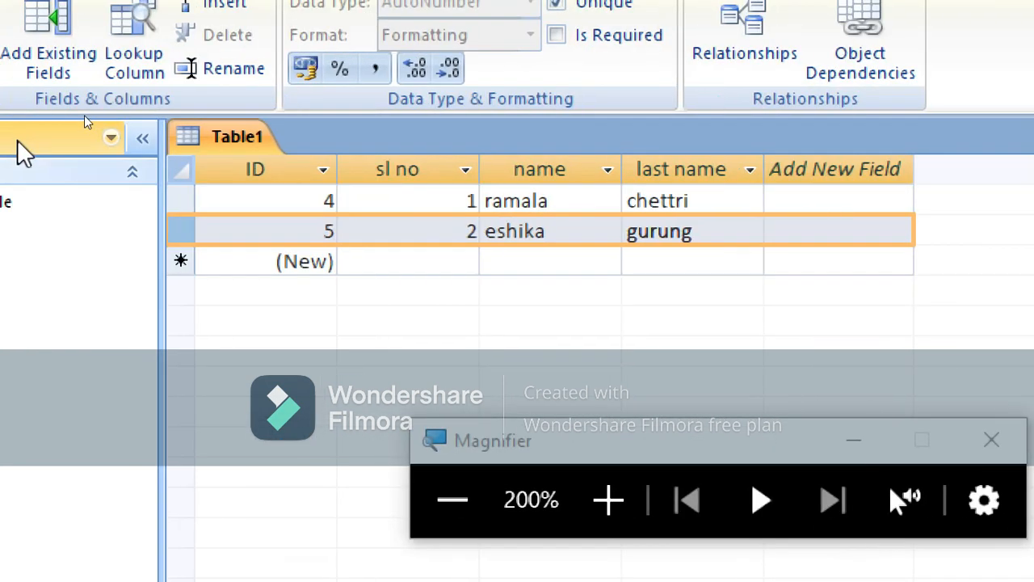
click(10, 40)
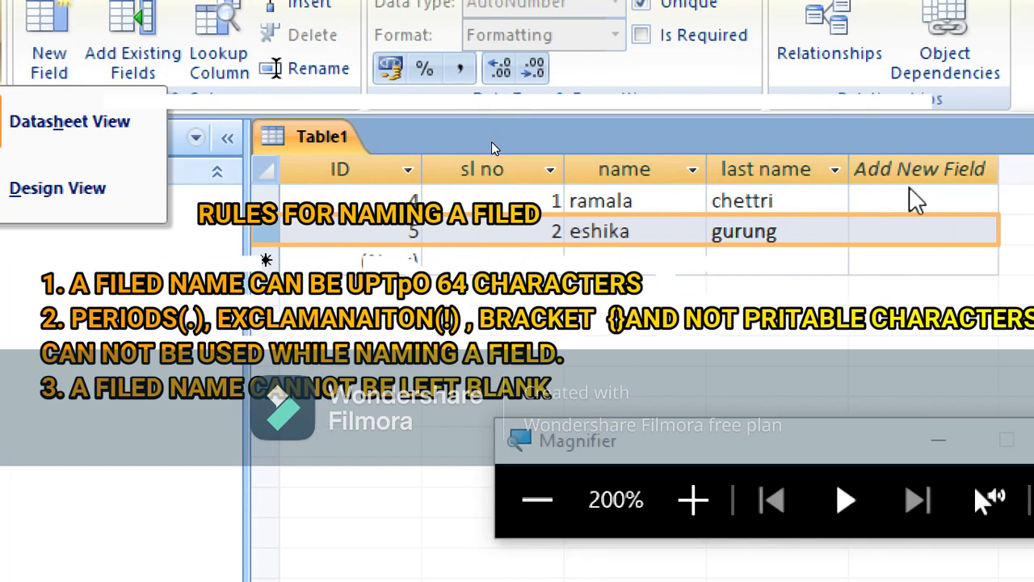
Add a fifth field named 'dateof birth' after last name, fixing the invalid-name error
double_click(911, 179)
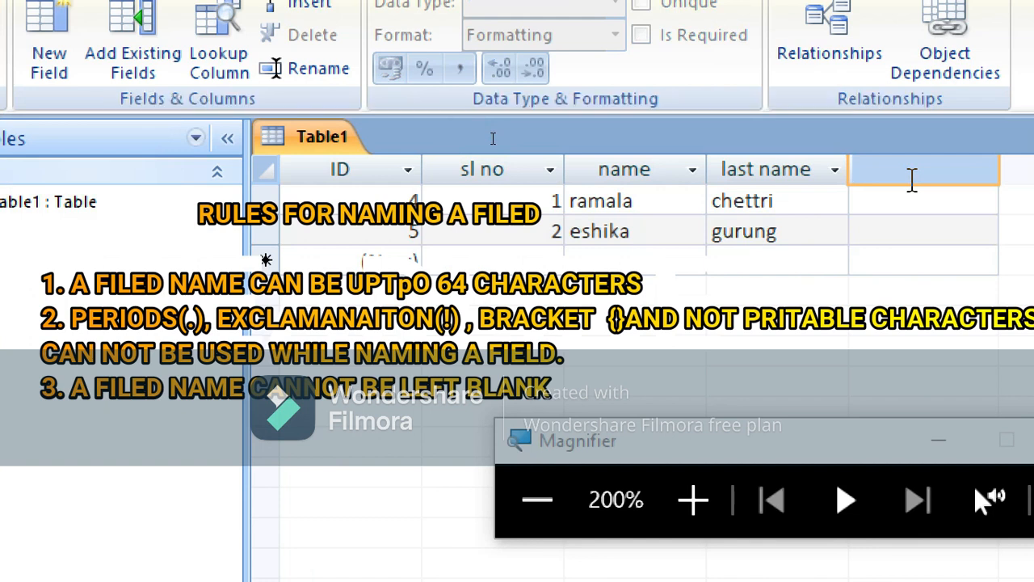
text(date)
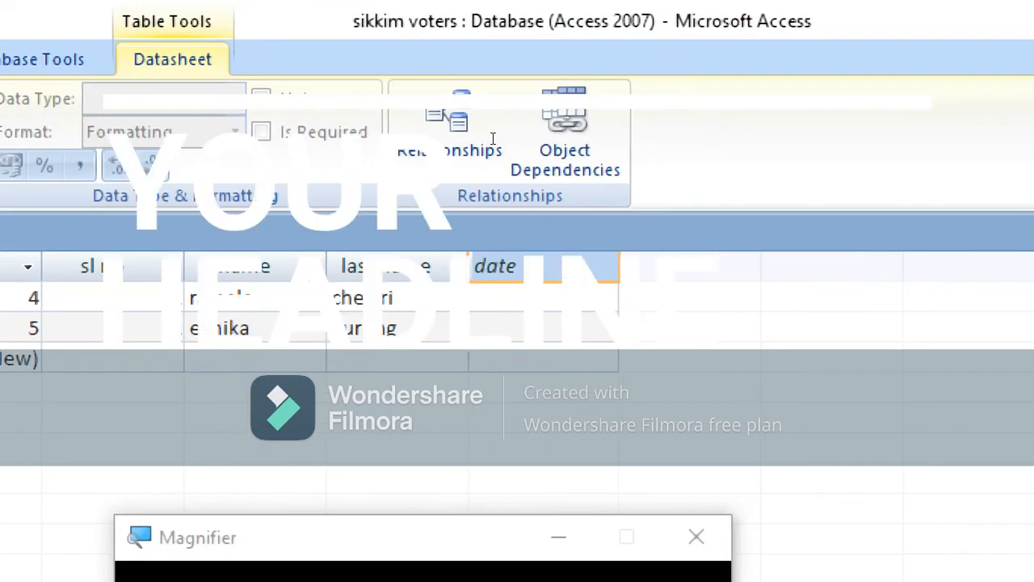
text(d)
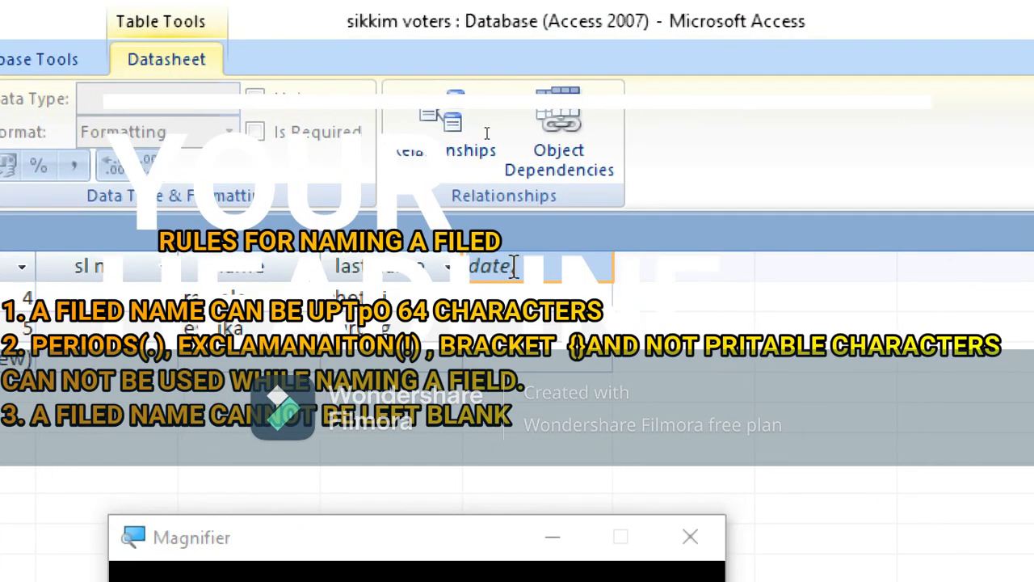
text(f birth)
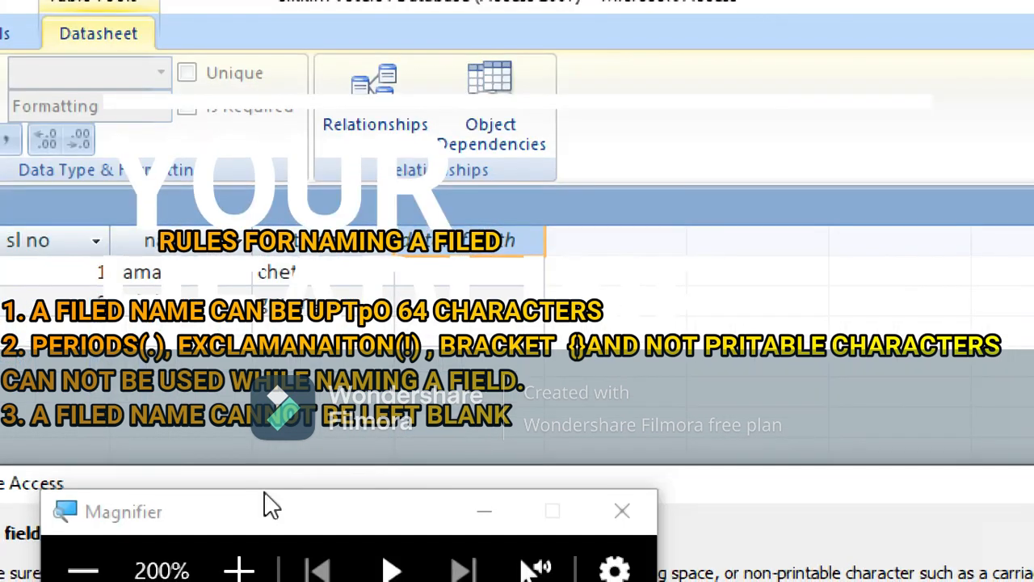
key(Return)
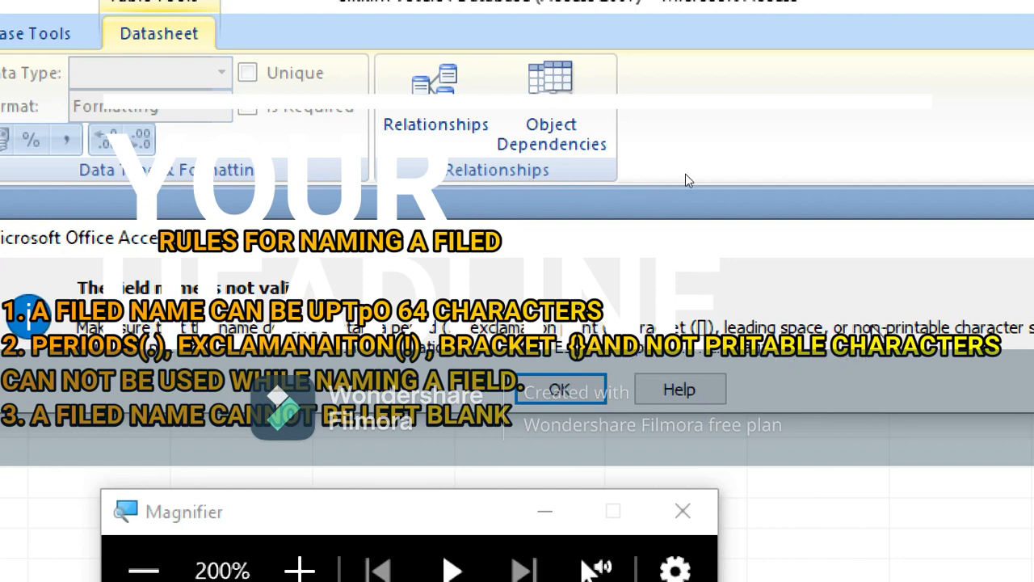
key(Return)
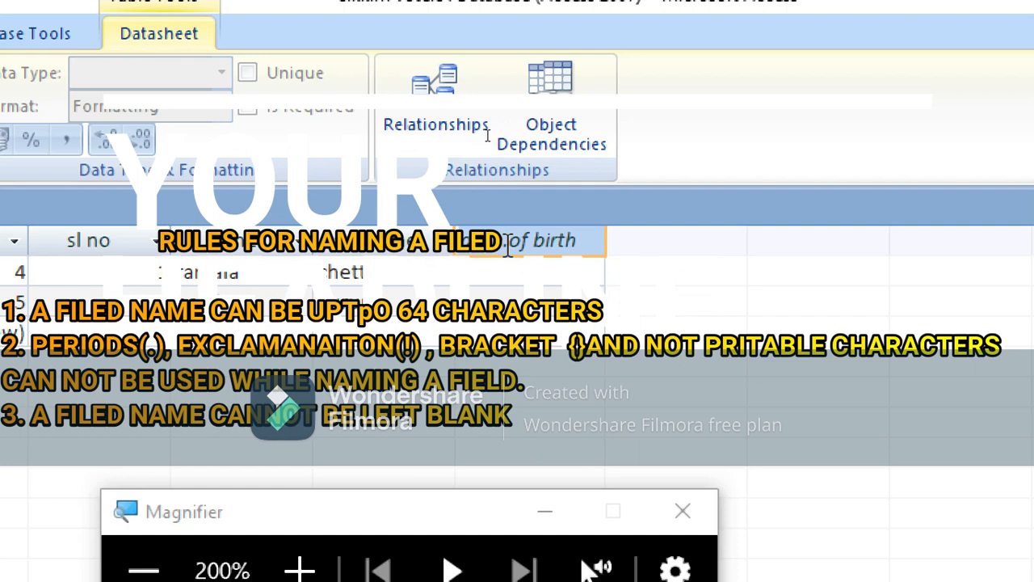
key(BackSpace)
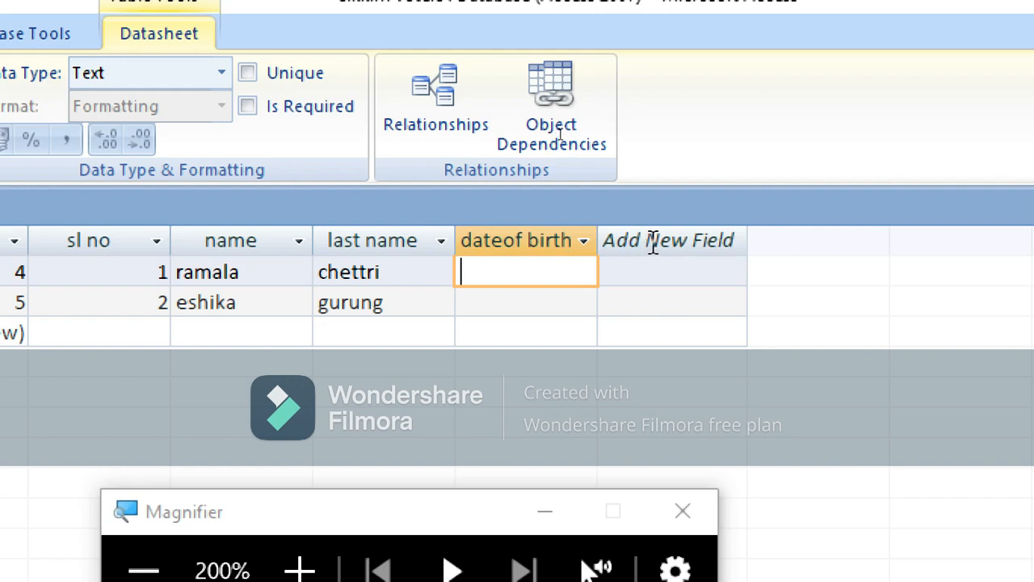
Restore the normal screen size and switch the new table to Design View
click(622, 136)
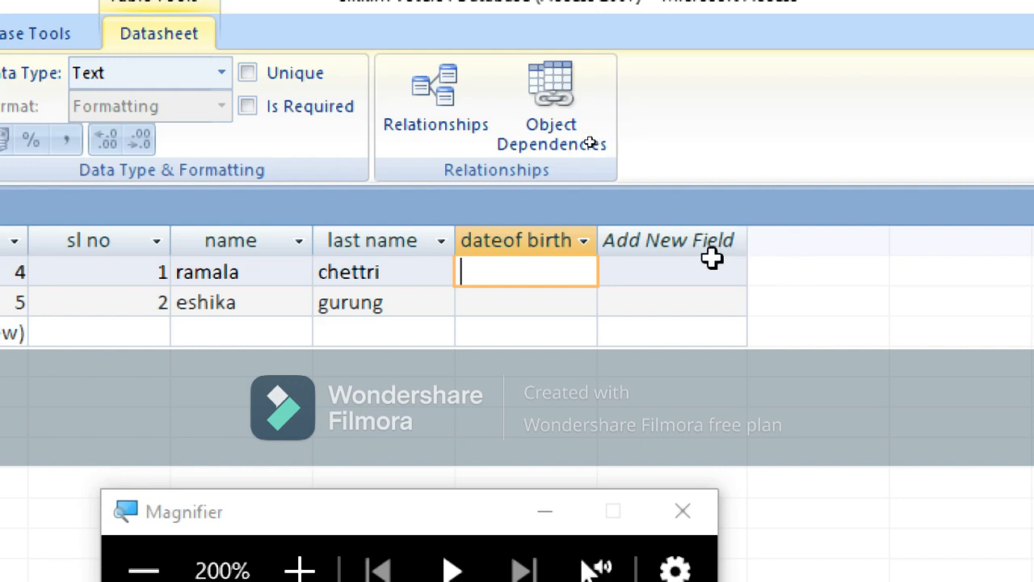
click(627, 133)
key(super+Escape)
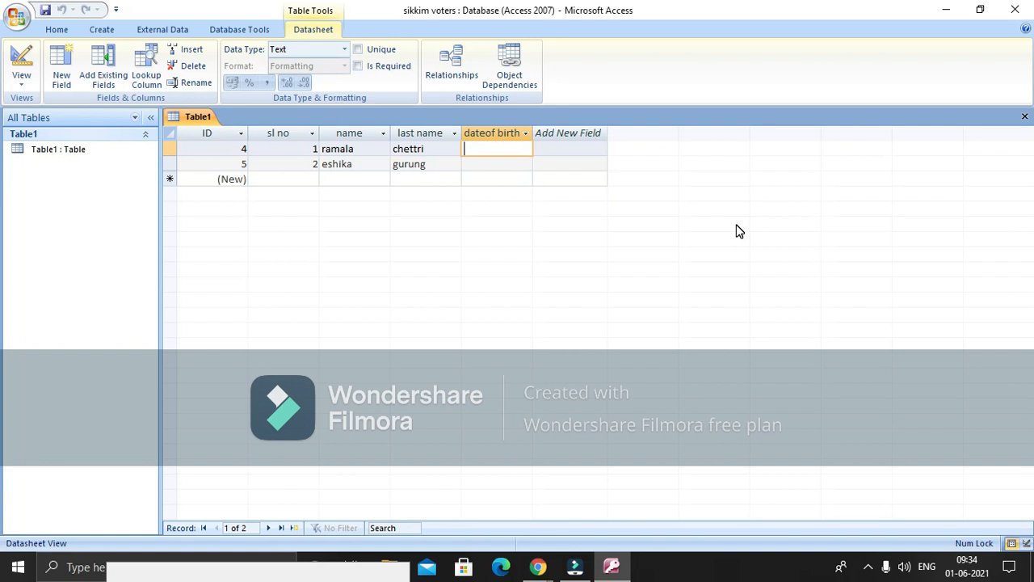
click(31, 79)
click(32, 108)
click(23, 87)
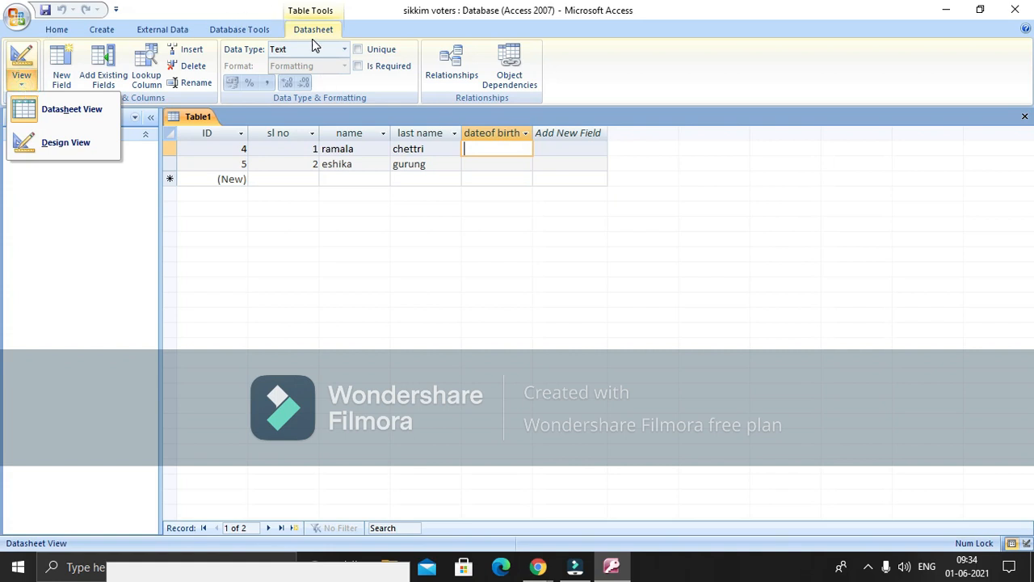
click(81, 141)
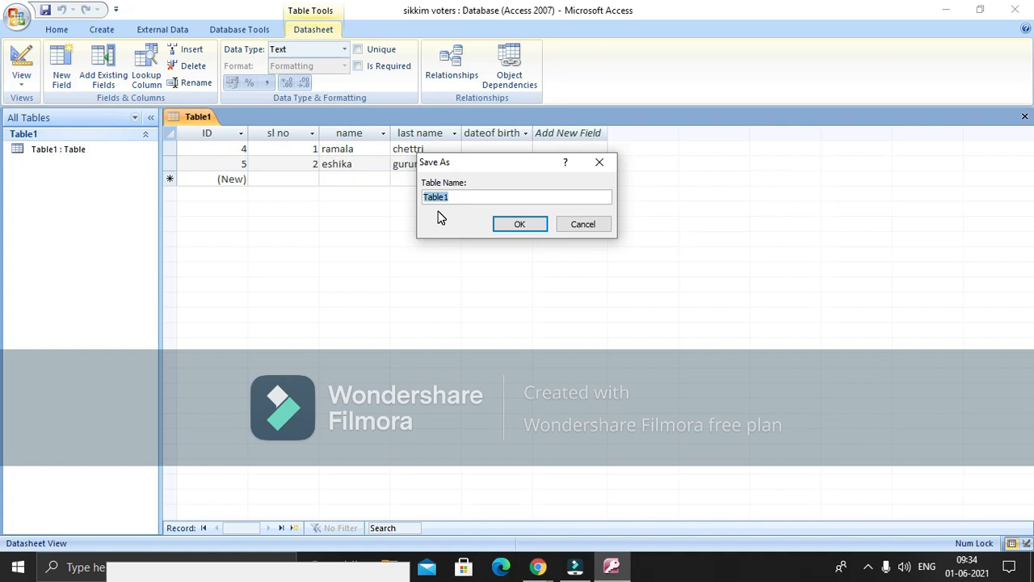
Replace the default name Table1 with 'MG MARG' and save the table
key(BackSpace)
key(Caps_Lock)
text(MG MST)
key(BackSpace)
key(BackSpace)
text(ARG)
key(BackSpace)
key(BackSpace)
key(BackSpace)
text(ARG)
click(519, 226)
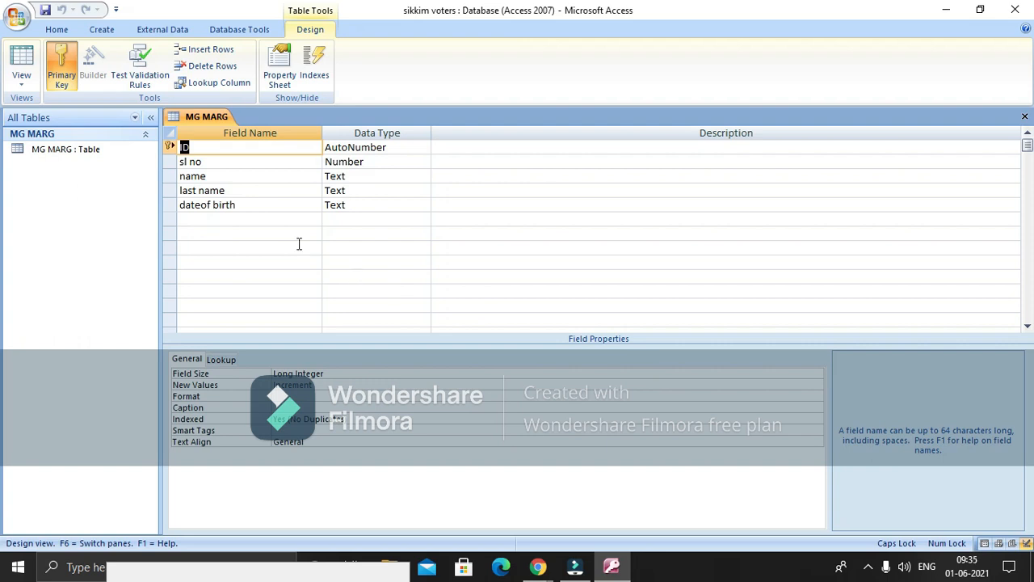
Delete the ID field row, confirming removal of both the field and its primary key
right_click(169, 149)
click(206, 252)
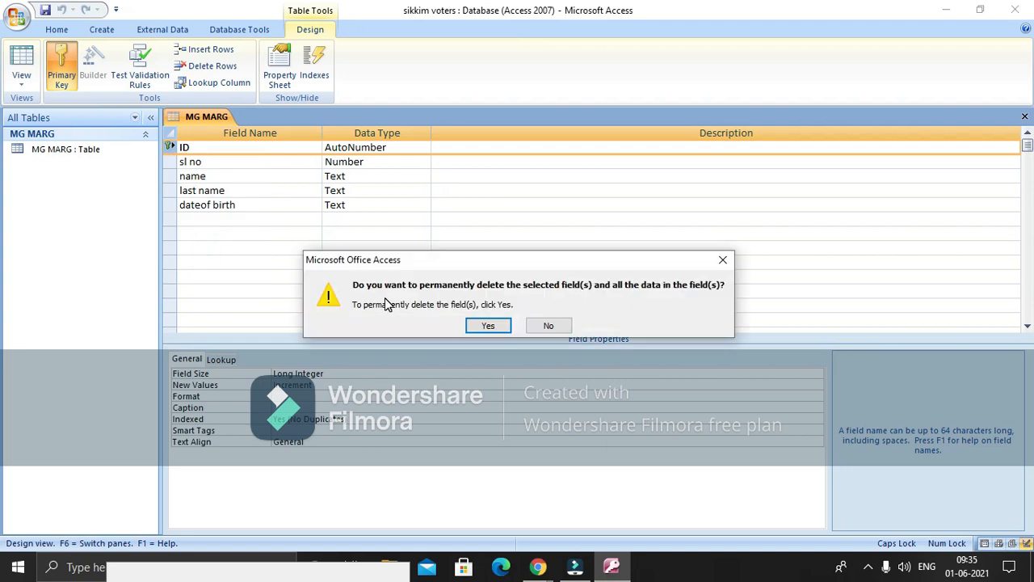
click(550, 324)
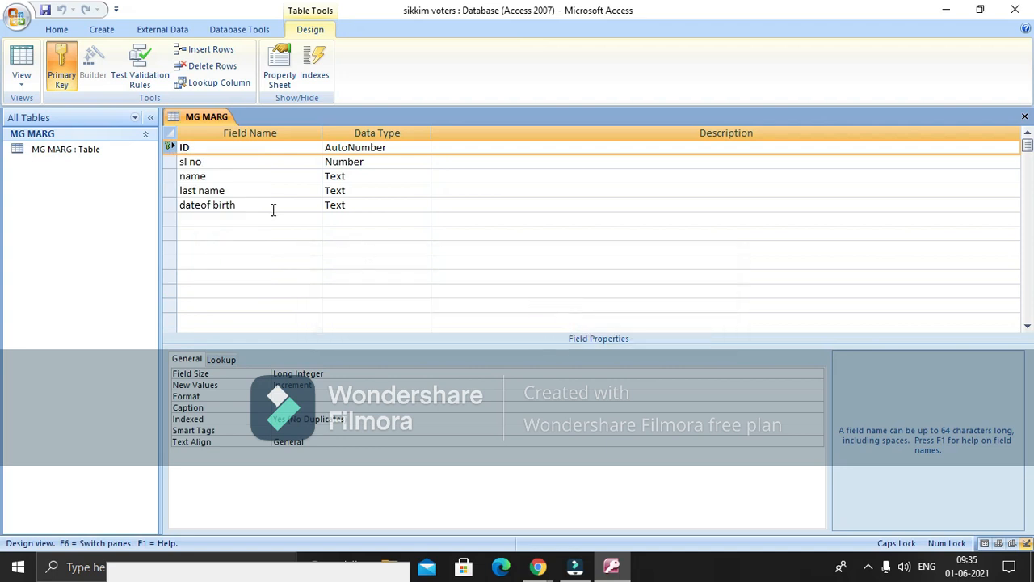
right_click(168, 147)
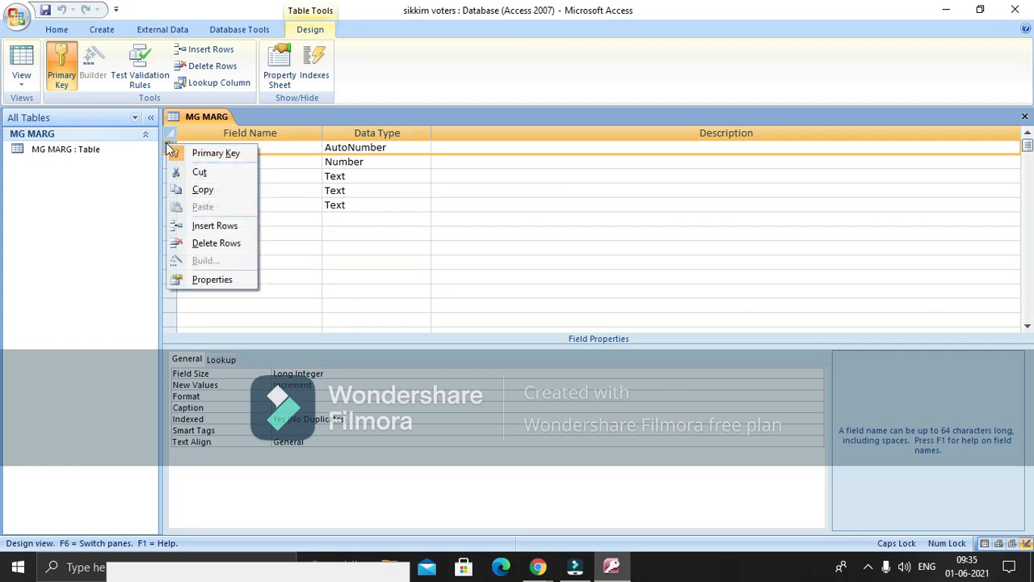
click(217, 245)
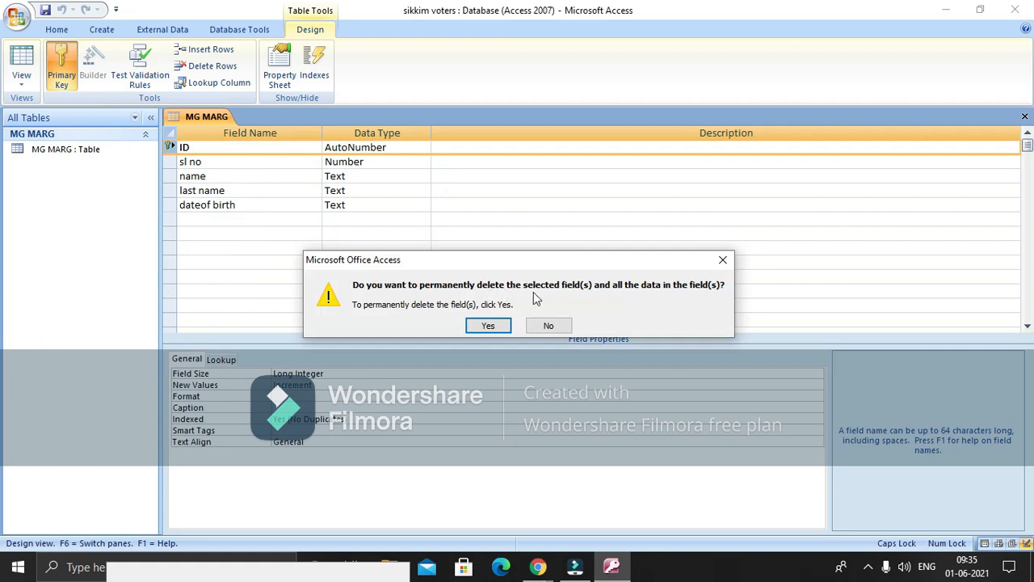
click(499, 326)
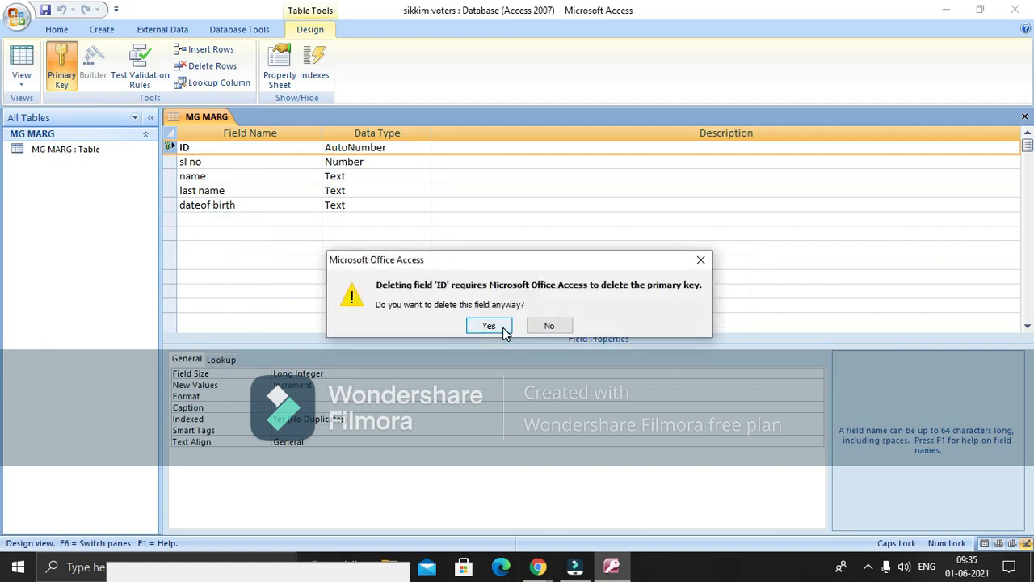
click(501, 326)
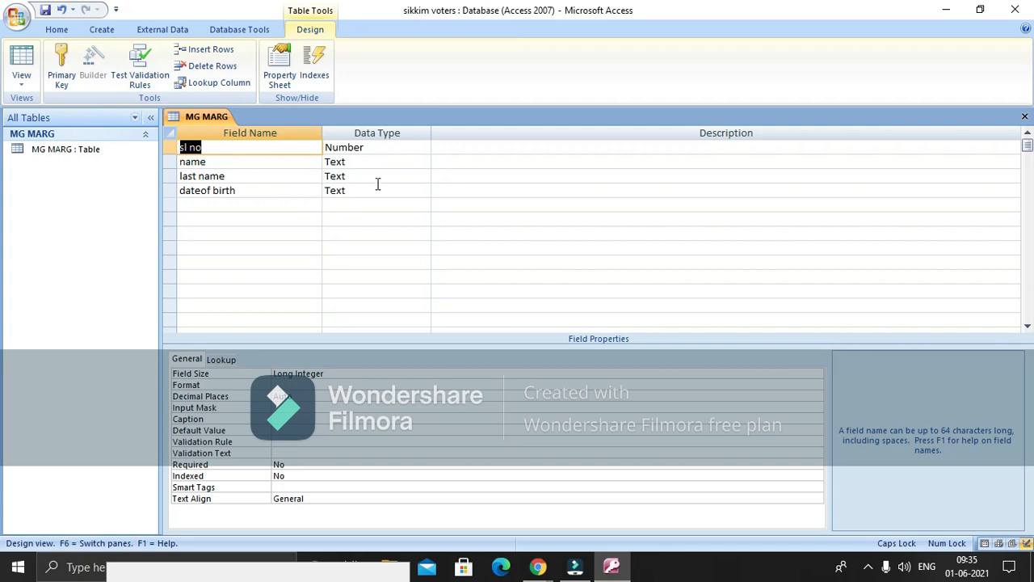
Rename the 'sl no' field to SL_NO, keeping its Number data type
click(307, 147)
key(BackSpace)
key(BackSpace)
key(BackSpace)
key(BackSpace)
key(BackSpace)
text(SLNO_)
key(Tab)
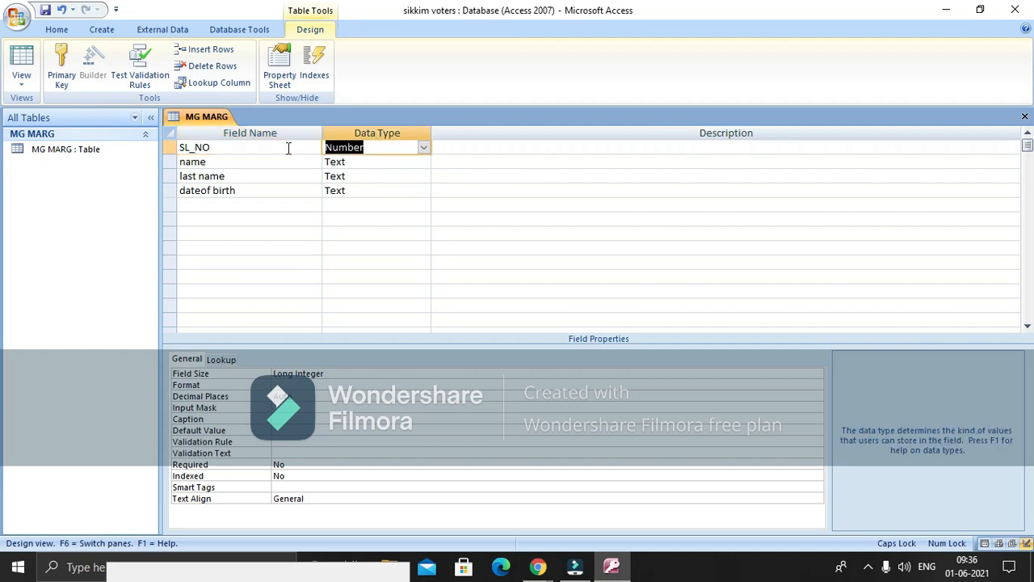
click(424, 148)
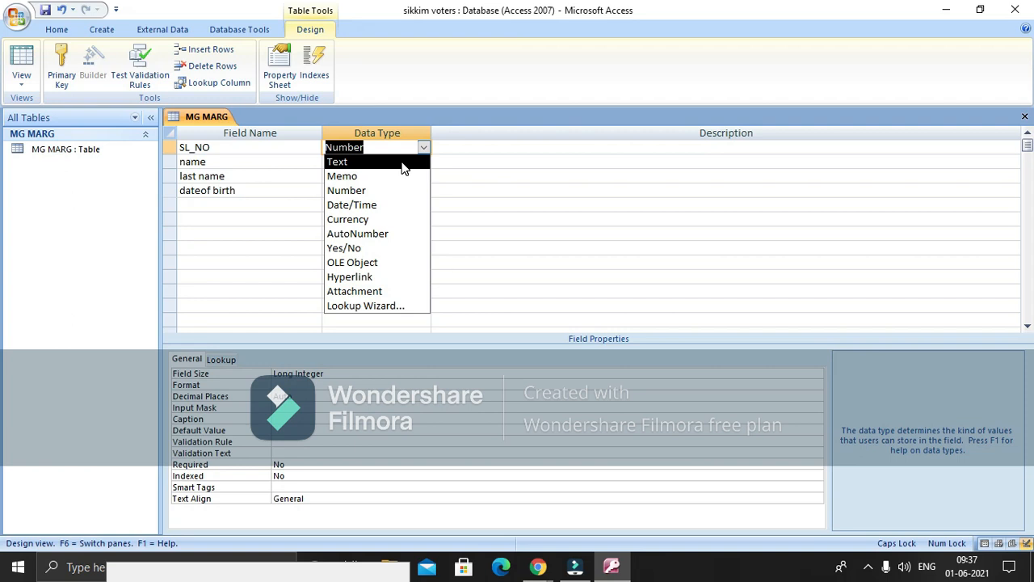
Try Memo and Number for SL_NO's data type before settling on Date/Time
key(Down)
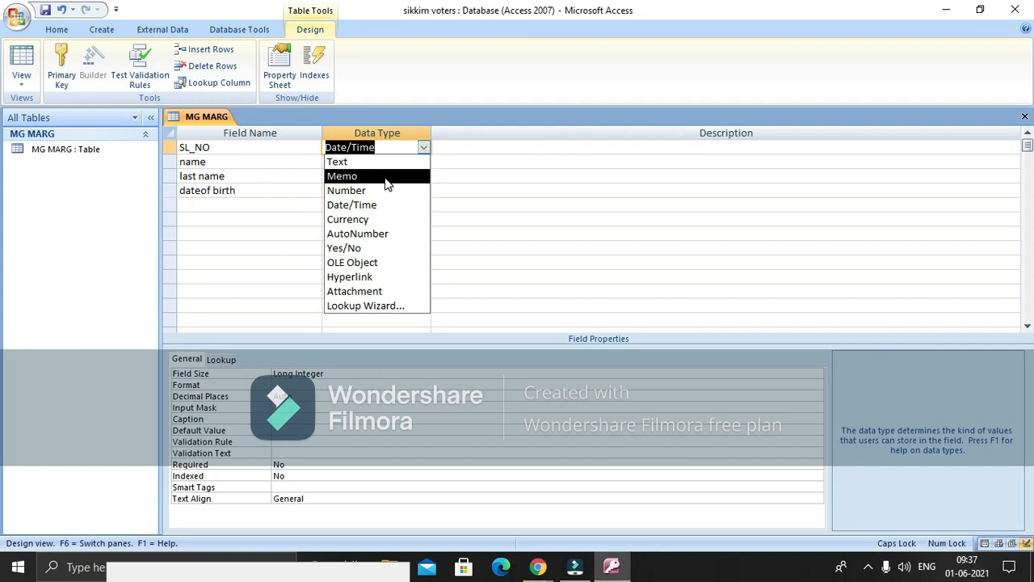
key(super+plus)
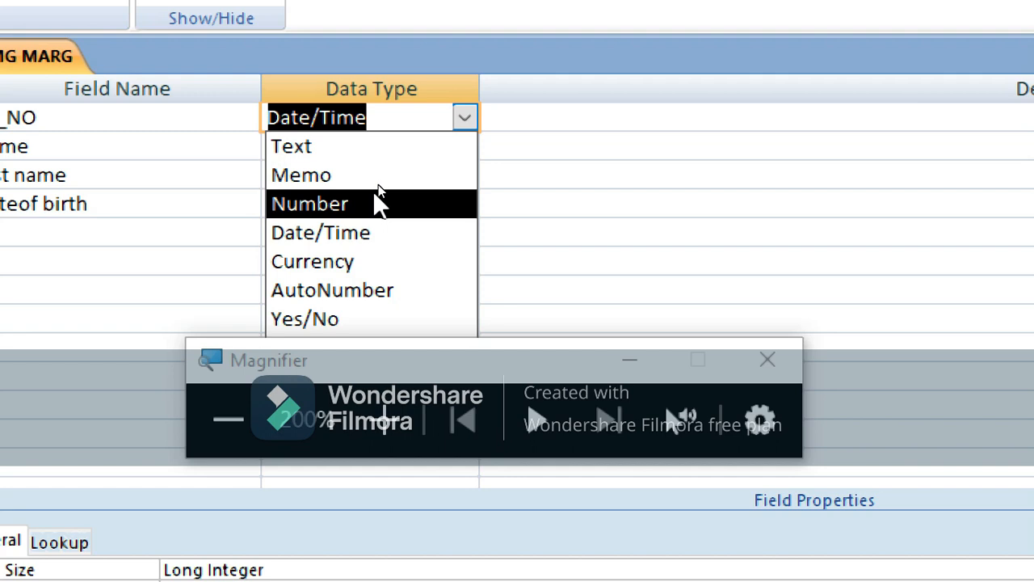
click(376, 203)
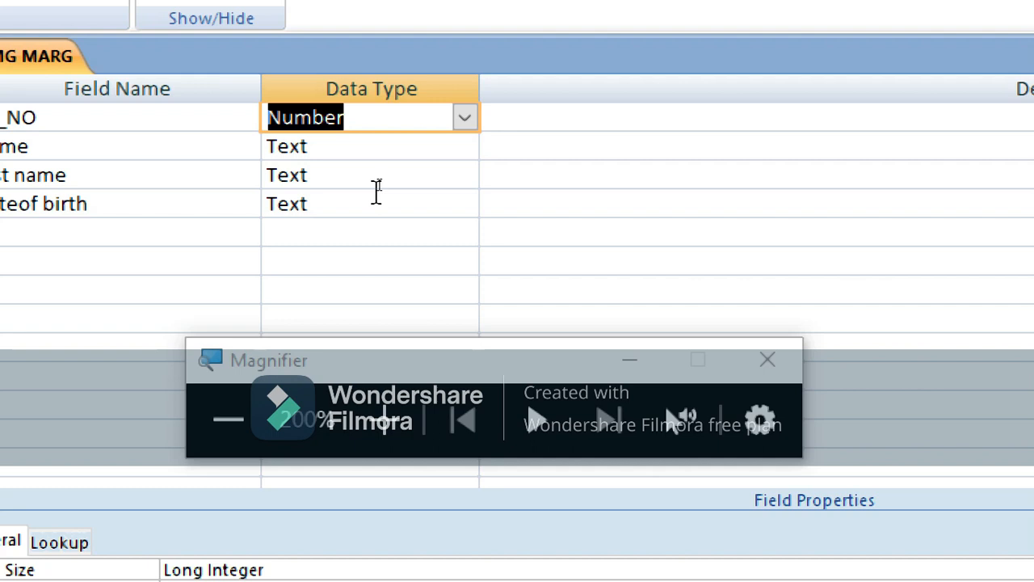
click(465, 121)
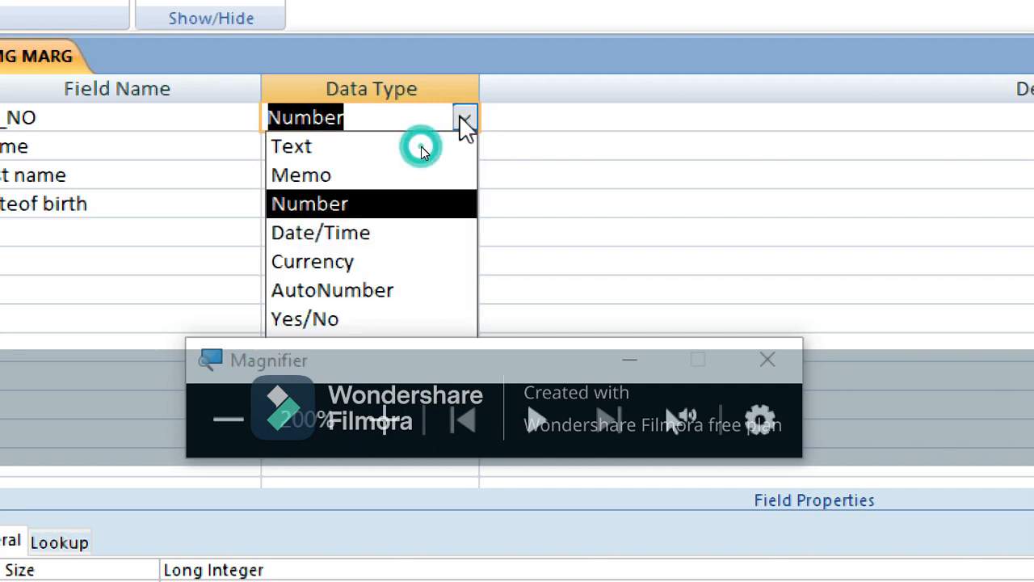
click(424, 233)
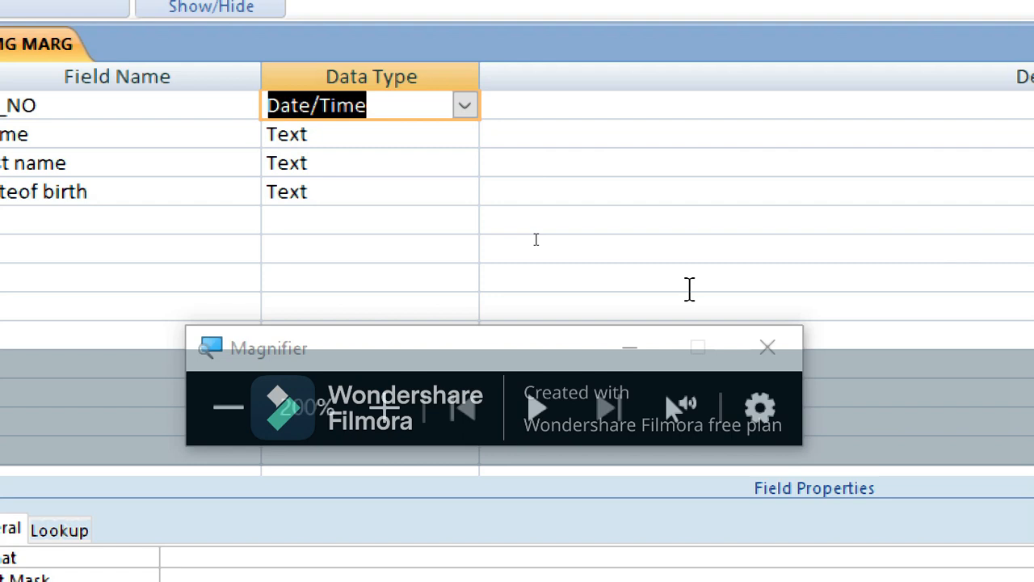
click(464, 106)
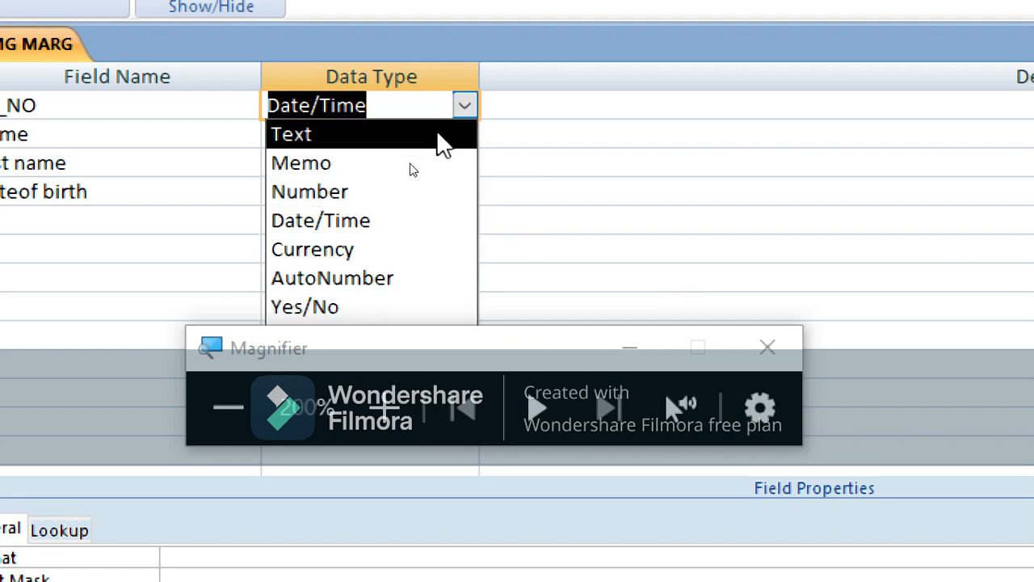
click(404, 196)
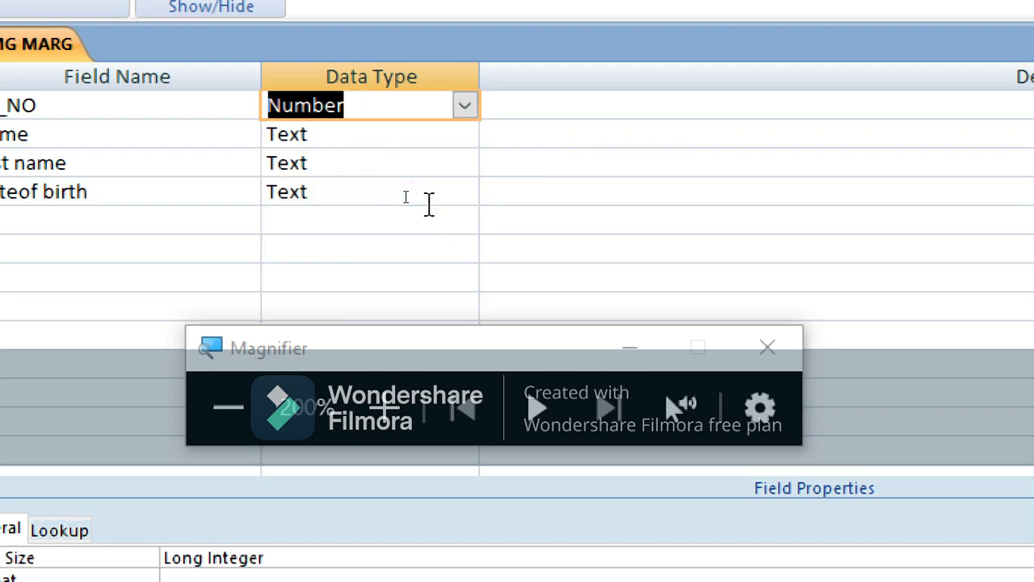
click(465, 106)
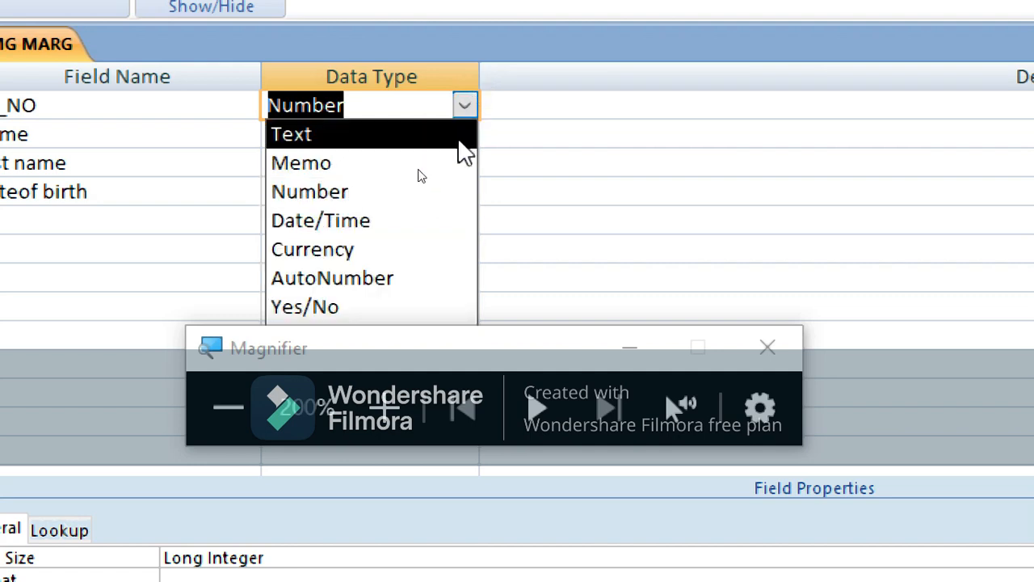
click(408, 212)
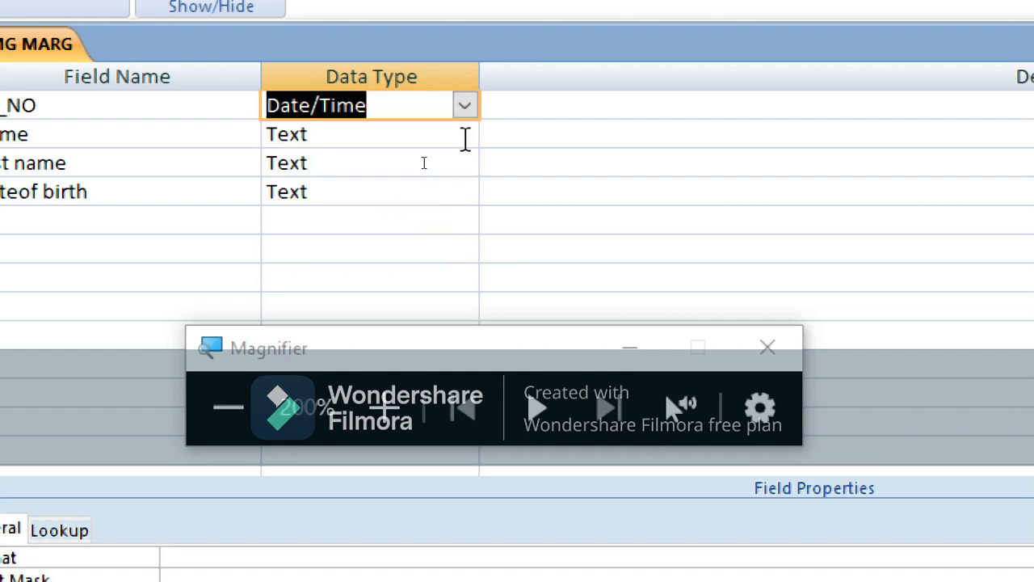
click(465, 106)
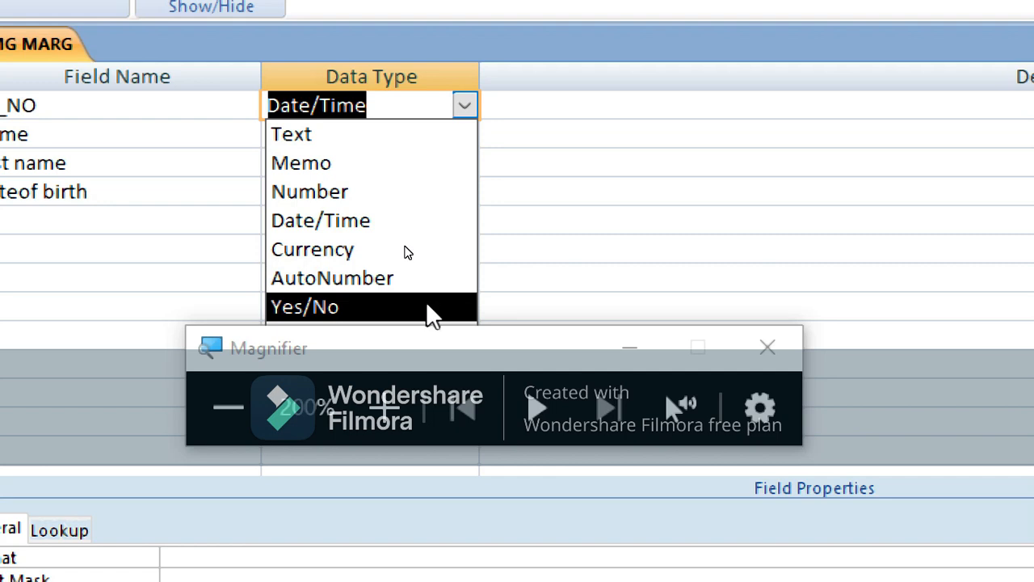
Change SL_NO's data type to Hyperlink, magnifying the screen around the data type list
click(764, 349)
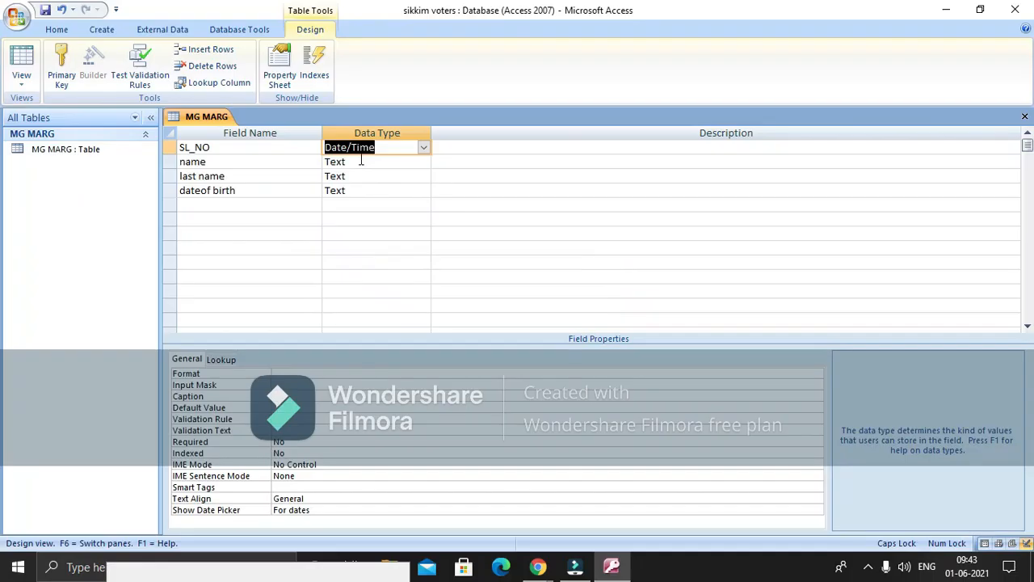
click(424, 148)
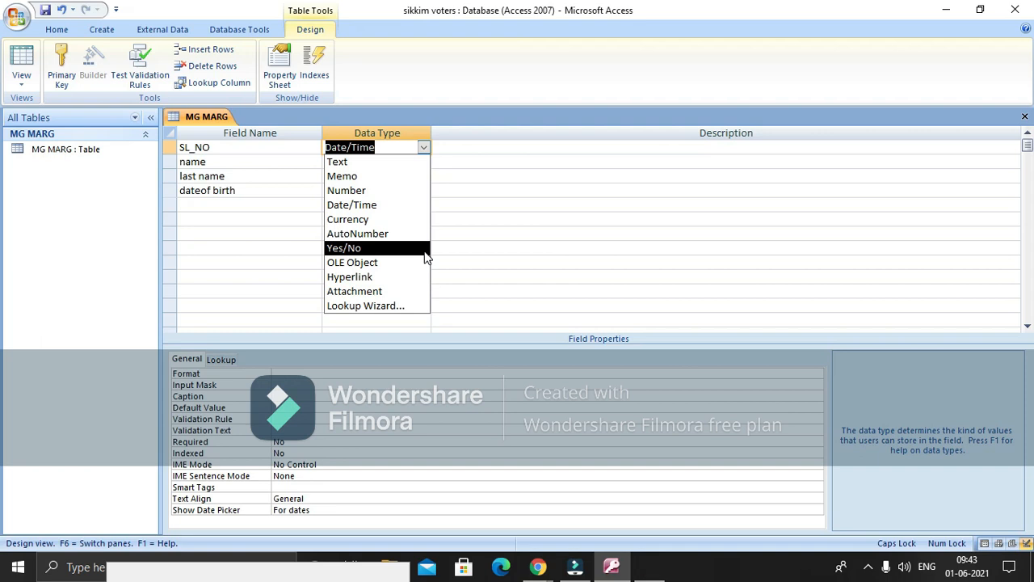
key(super+plus)
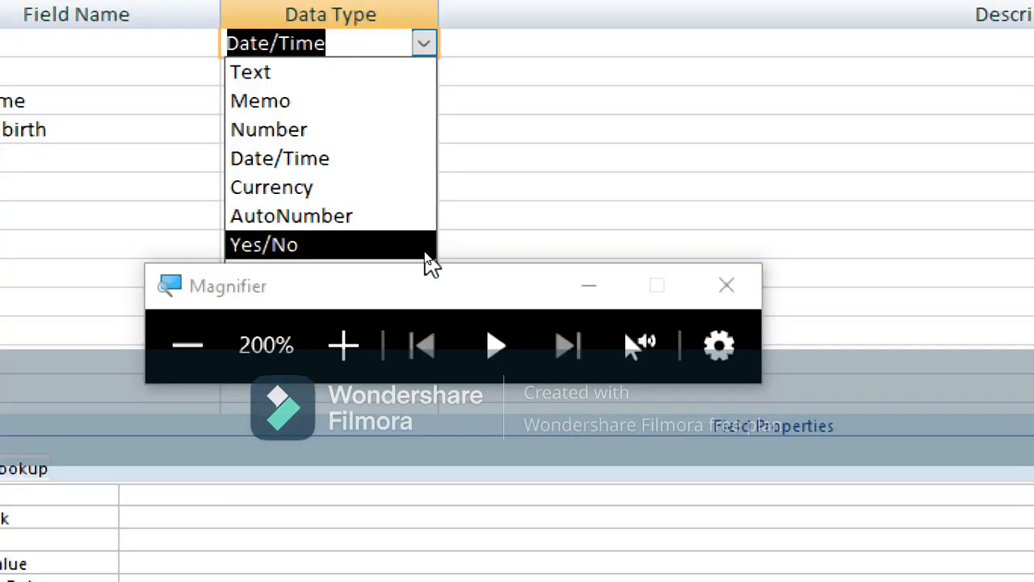
drag(459, 300, 692, 554)
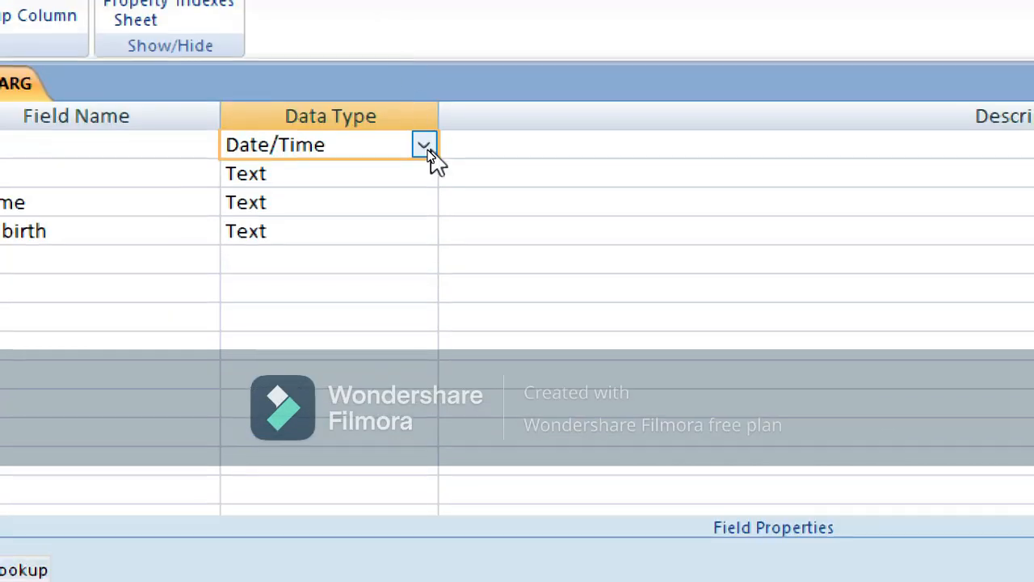
click(424, 144)
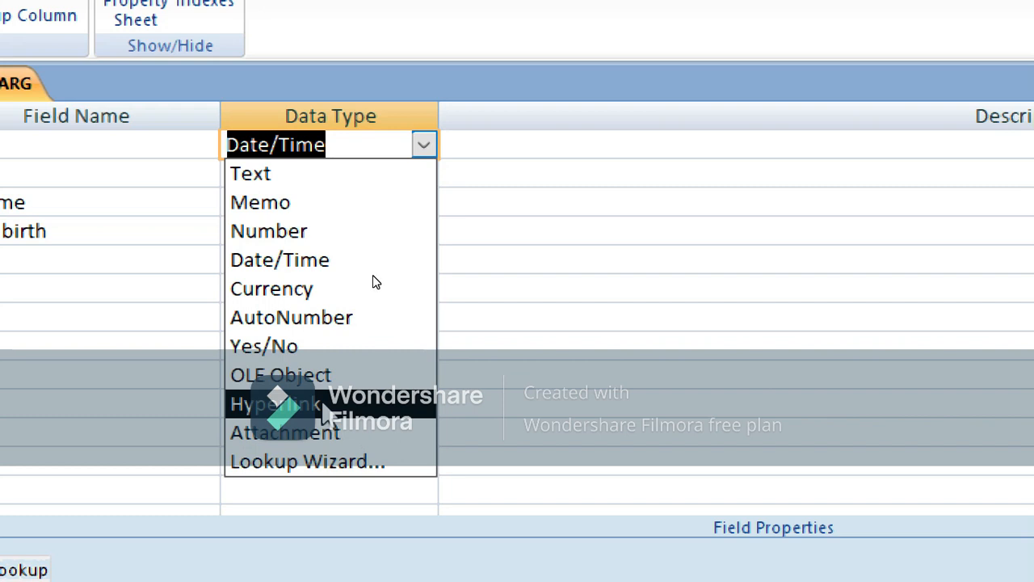
click(324, 404)
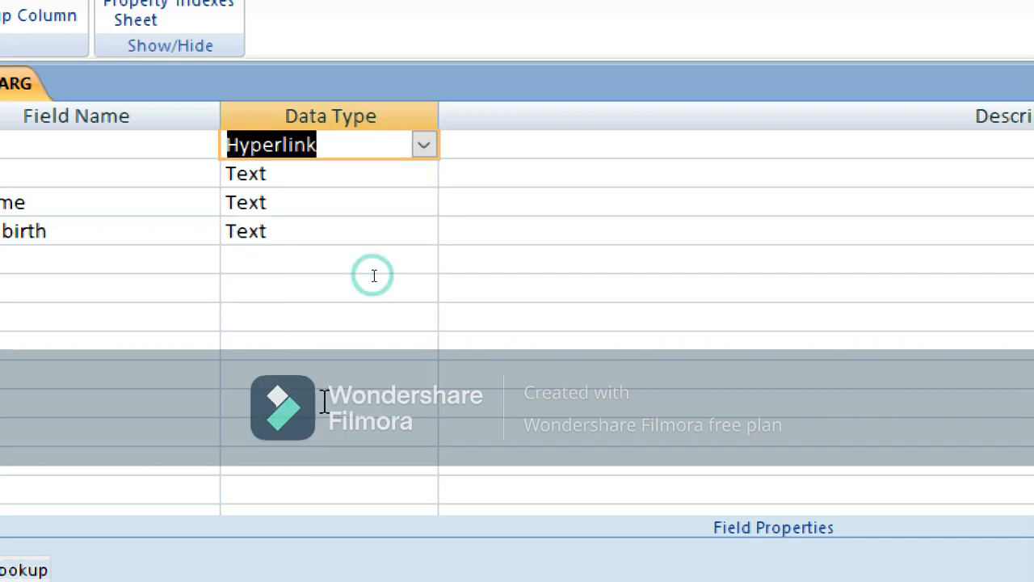
Return to SL_NO's data type choices, reset magnification to 200% and select the field name
click(324, 403)
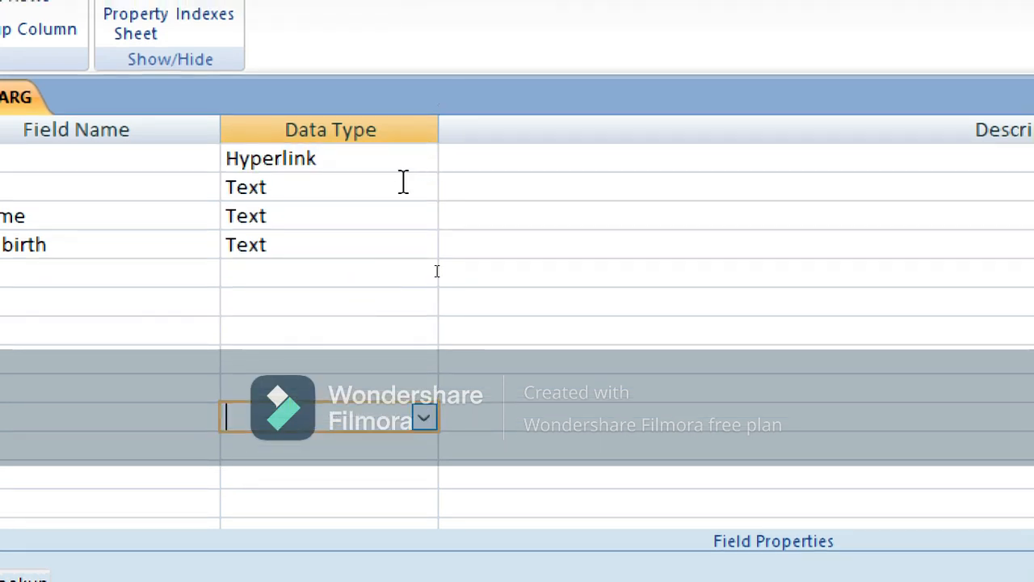
key(Up)
key(Up)
key(Up)
key(Up)
key(Up)
key(Up)
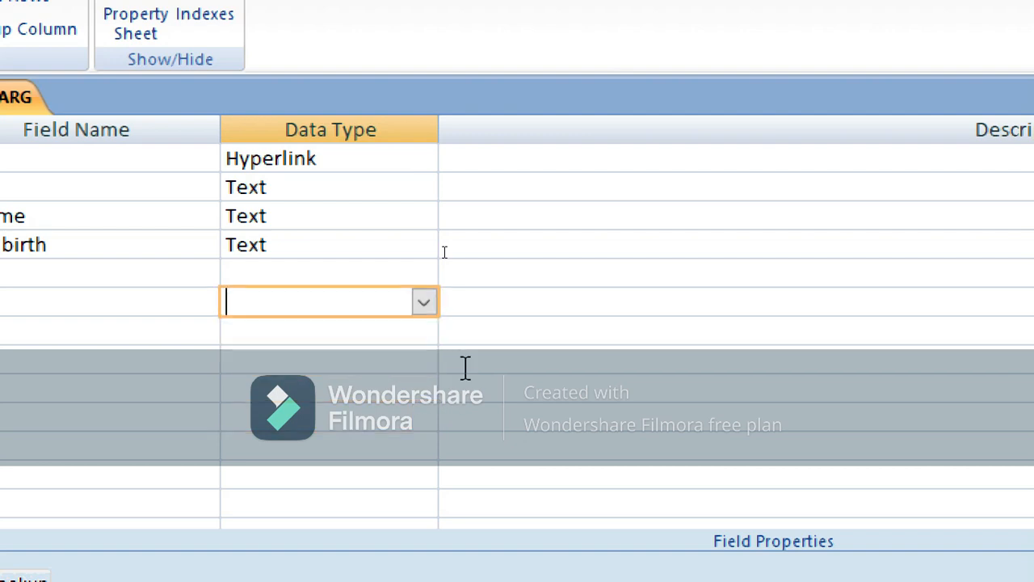
key(Up)
key(Up)
key(Up)
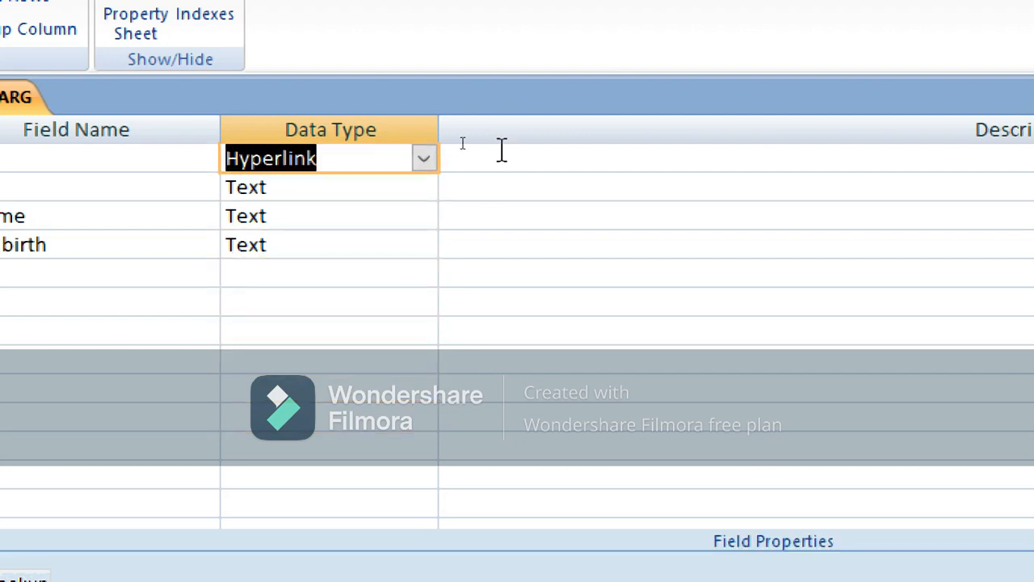
click(425, 158)
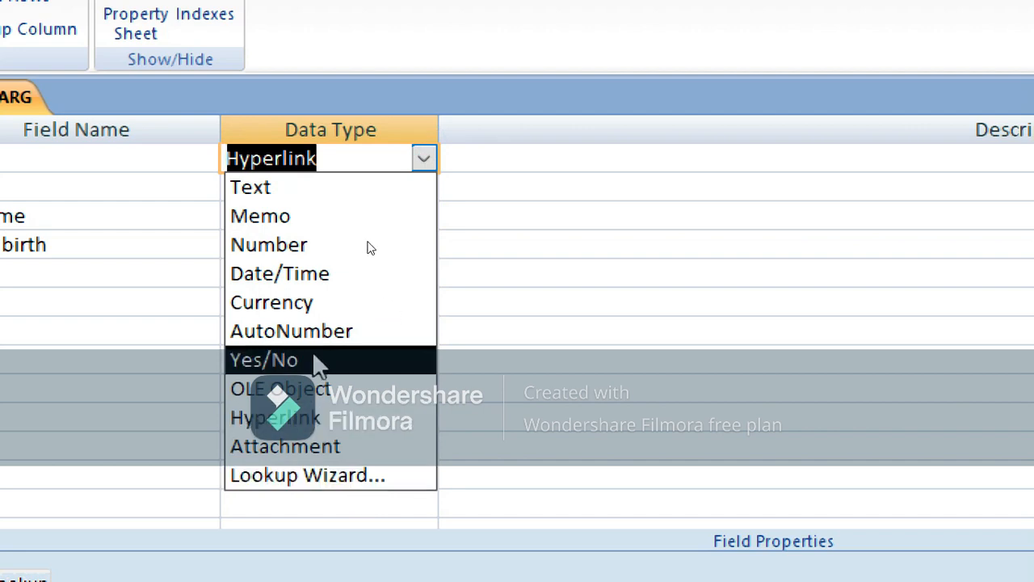
click(425, 157)
click(427, 156)
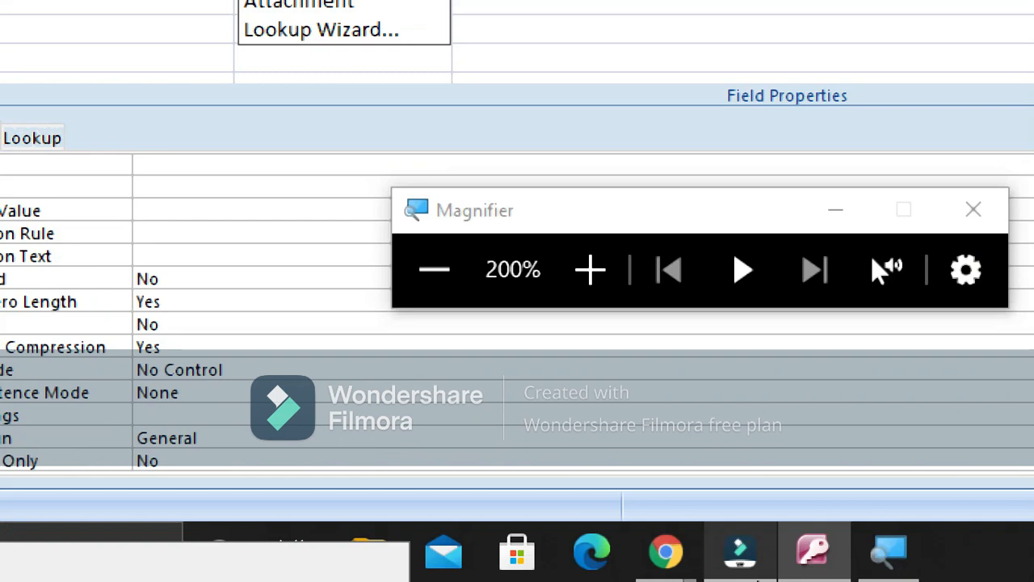
mouse_move(670, 551)
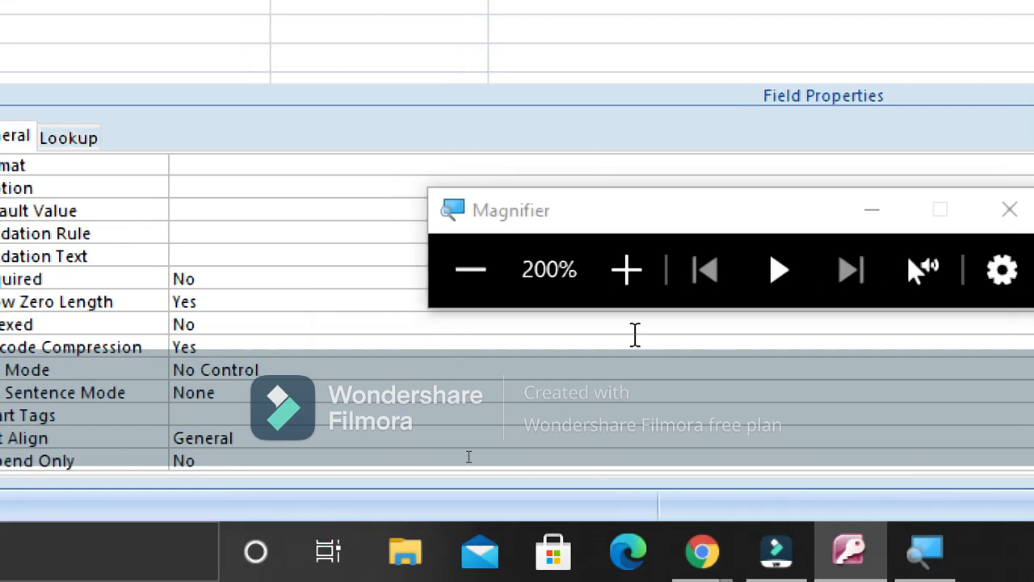
click(471, 271)
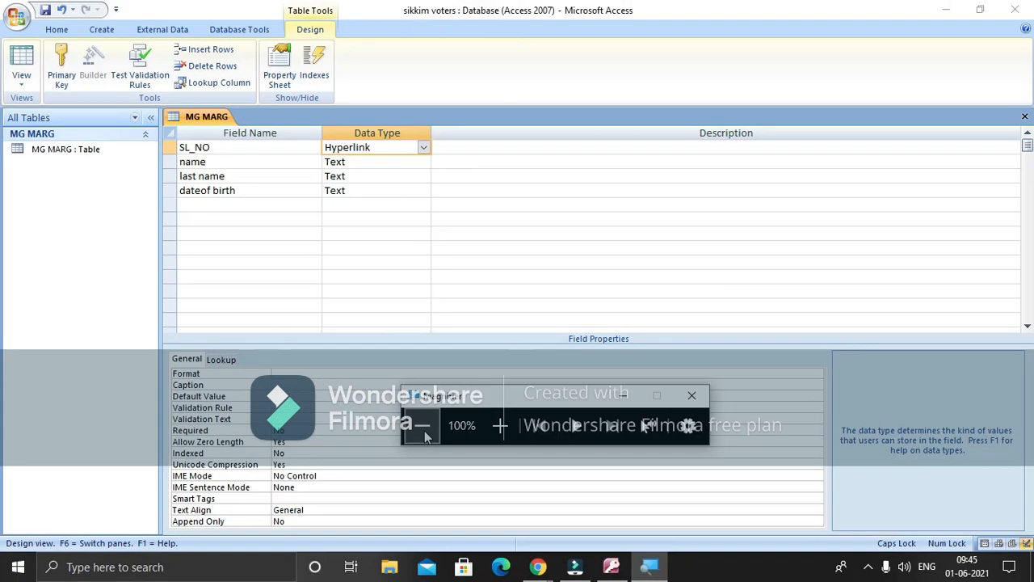
click(499, 426)
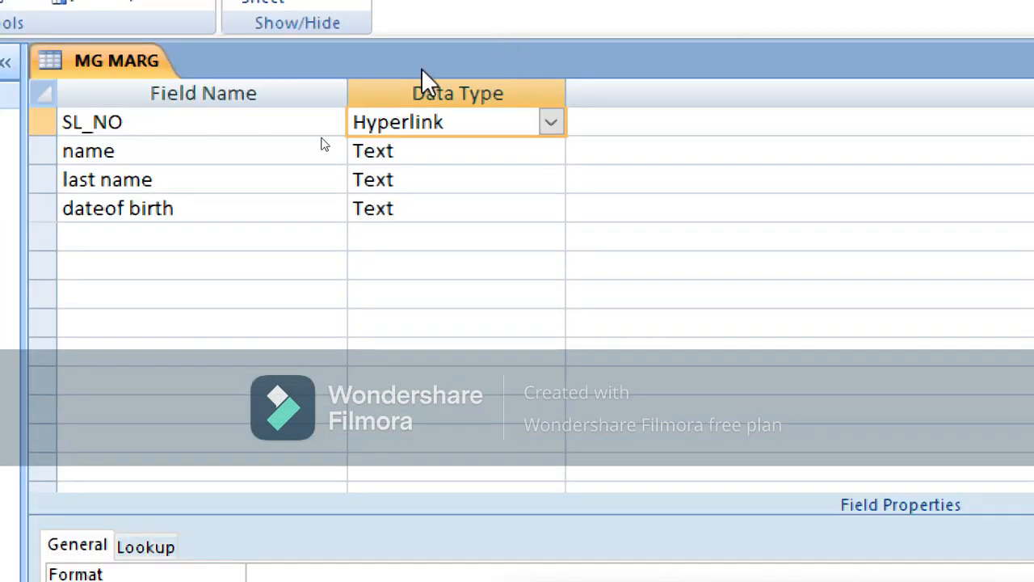
click(232, 126)
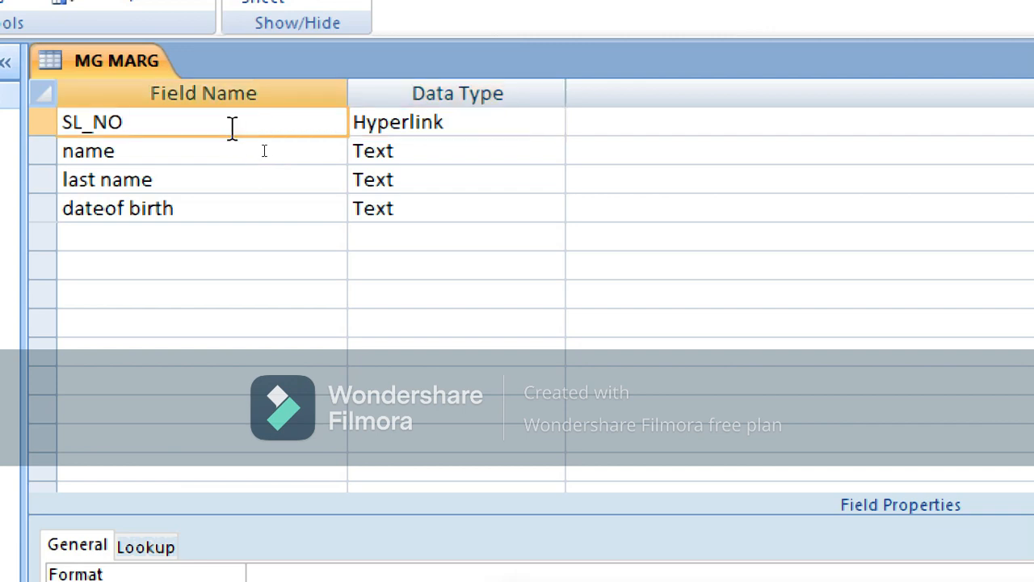
click(264, 151)
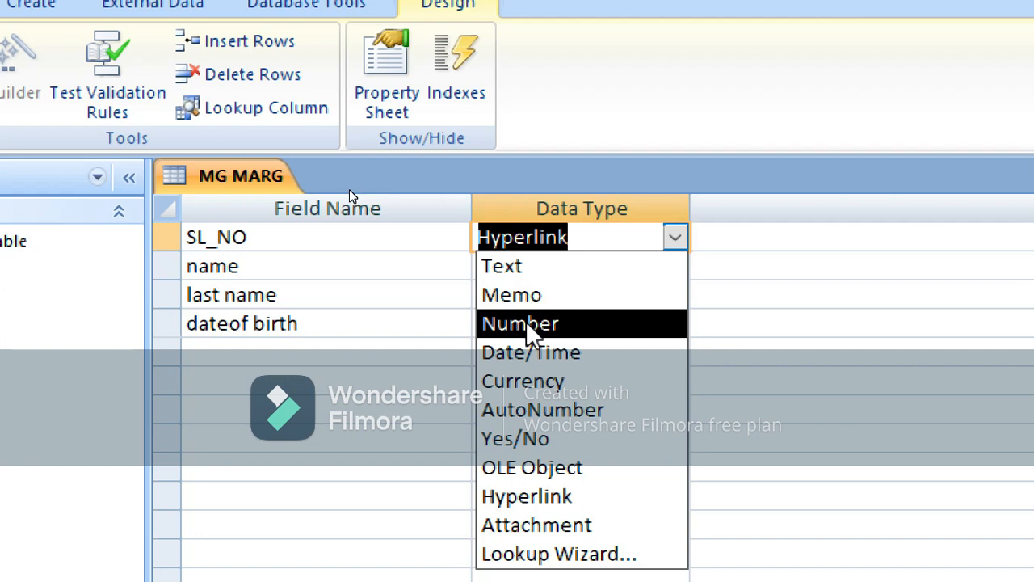
click(539, 410)
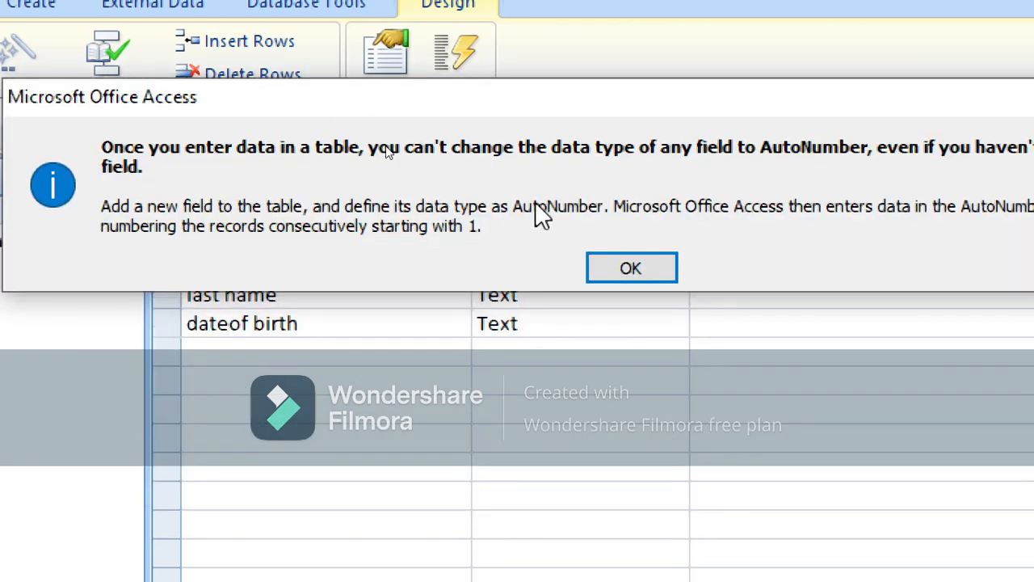
click(658, 275)
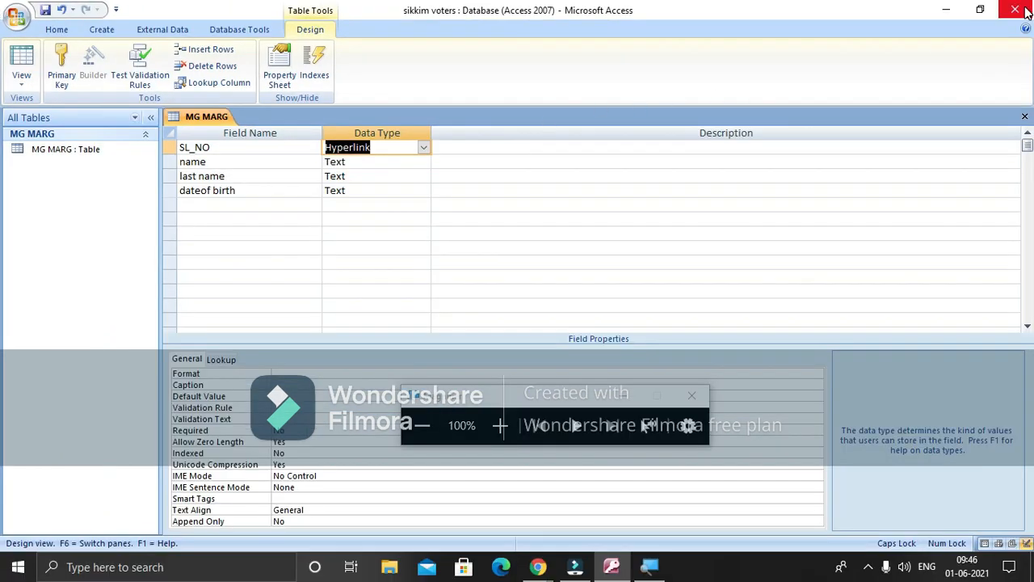
Close and delete the MG MARG table, then start a blank table in Design View
click(1025, 116)
click(1024, 117)
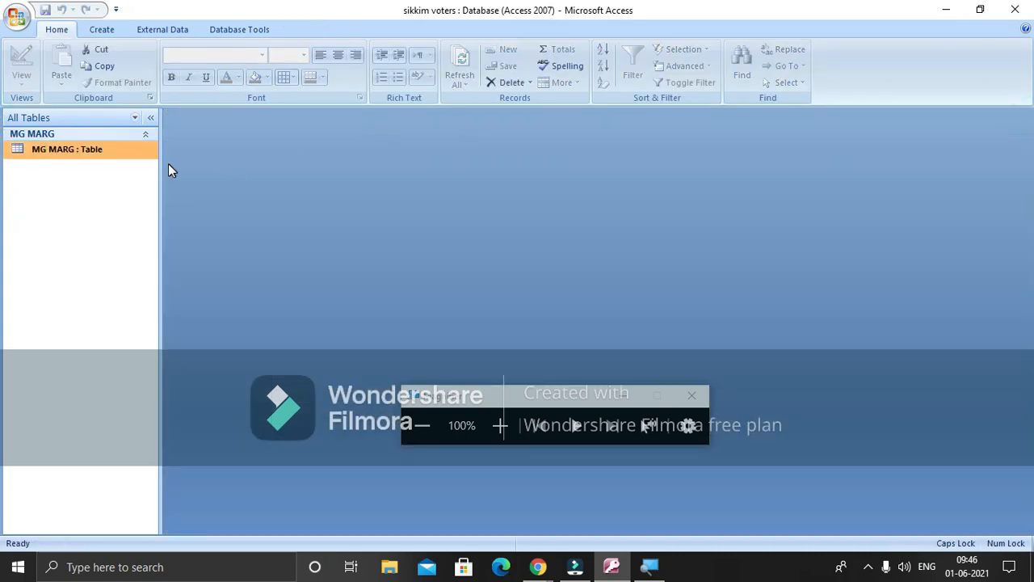
right_click(139, 159)
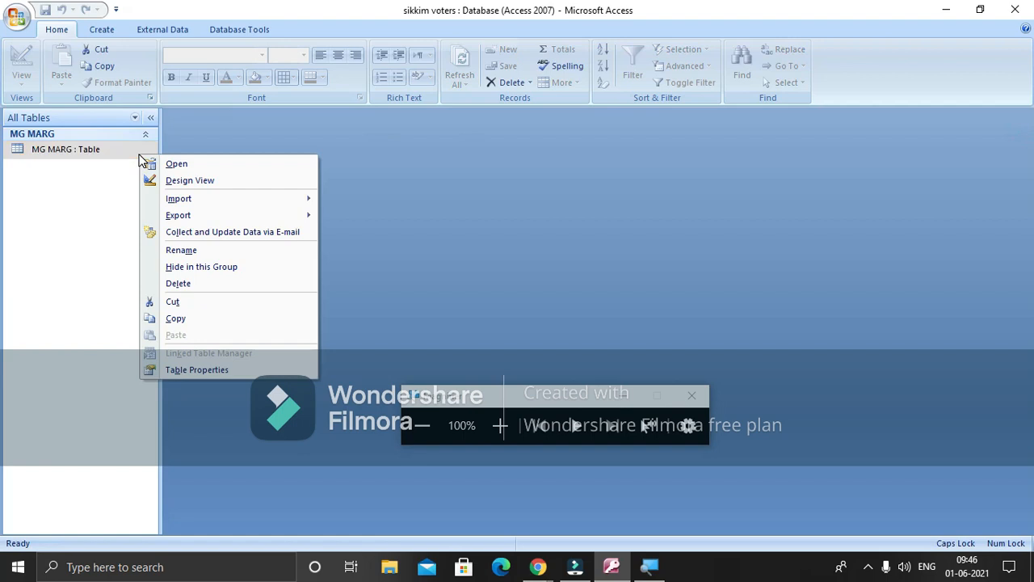
click(177, 285)
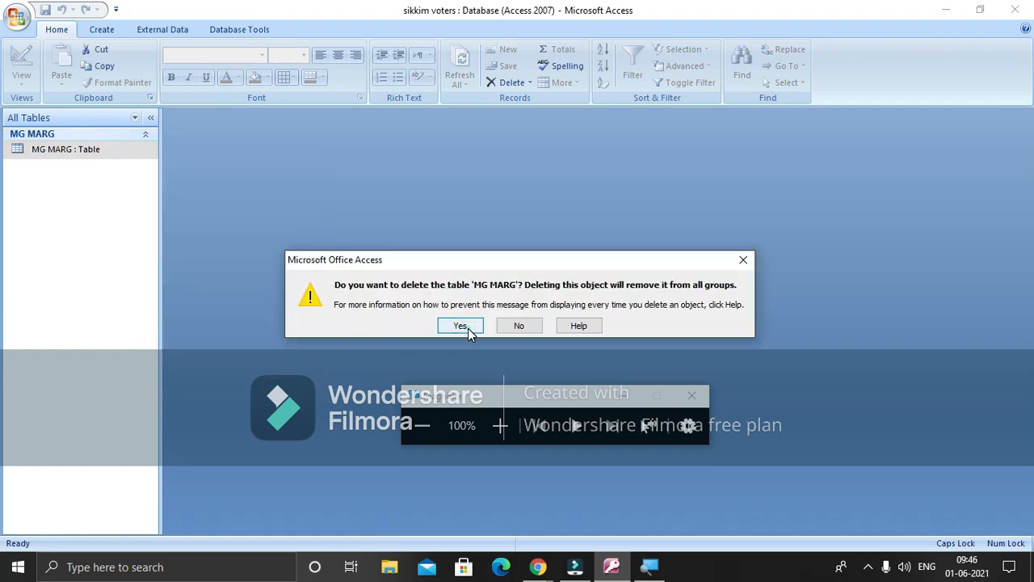
click(468, 328)
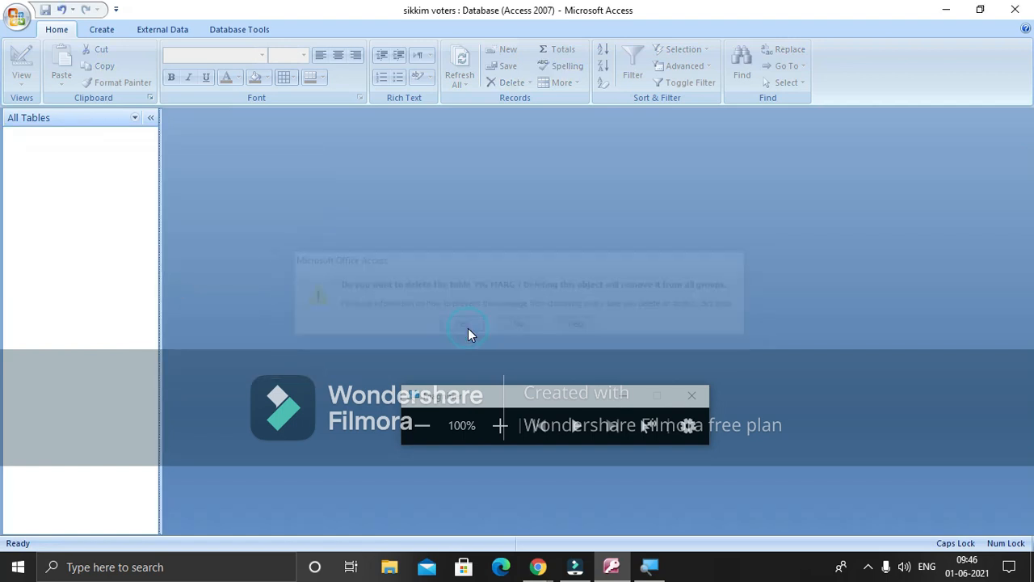
click(100, 34)
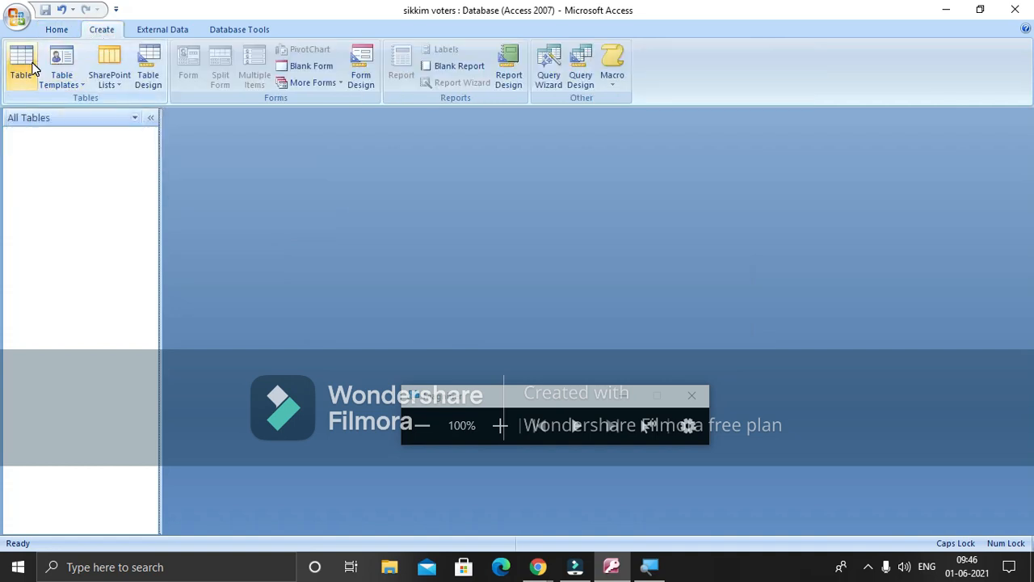
click(144, 69)
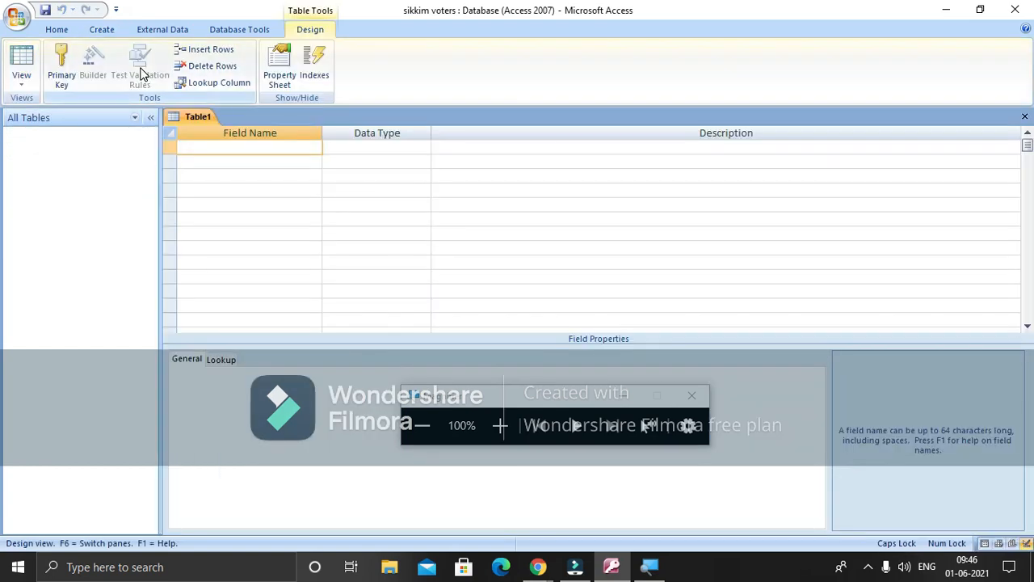
Create the SL_NO field with the AutoNumber data type
click(224, 142)
text(SL_NO)
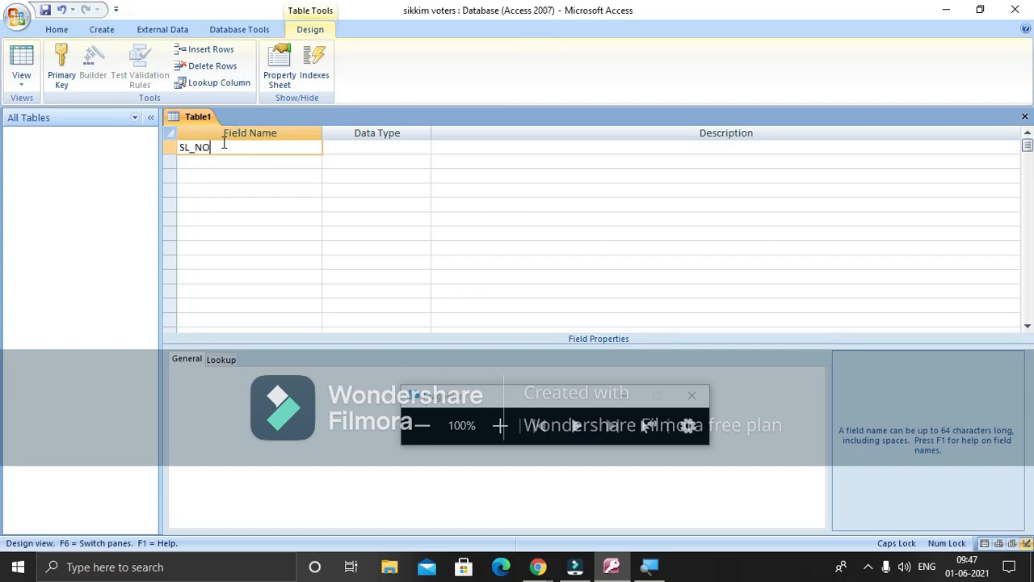
key(Tab)
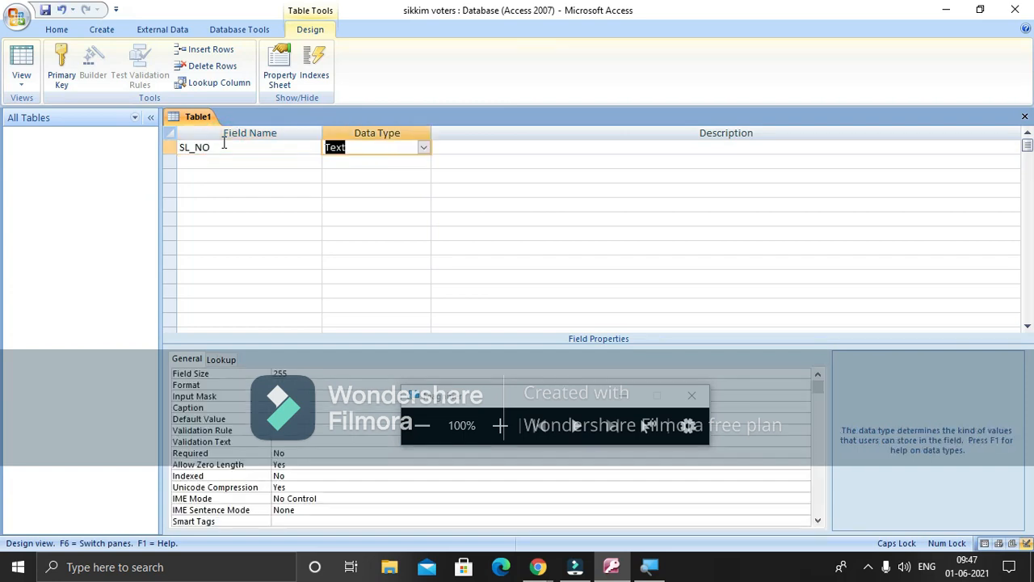
click(422, 149)
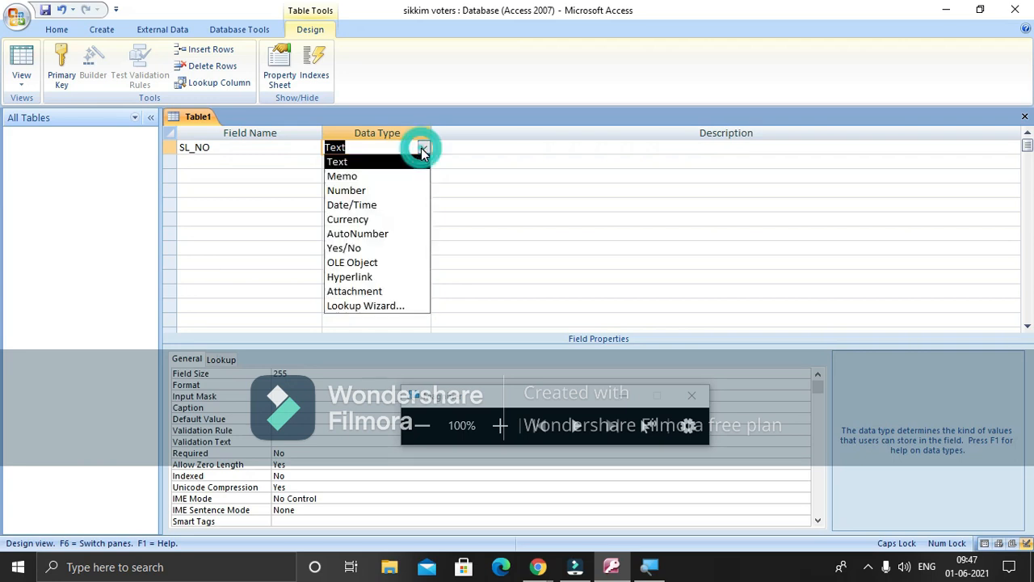
click(408, 234)
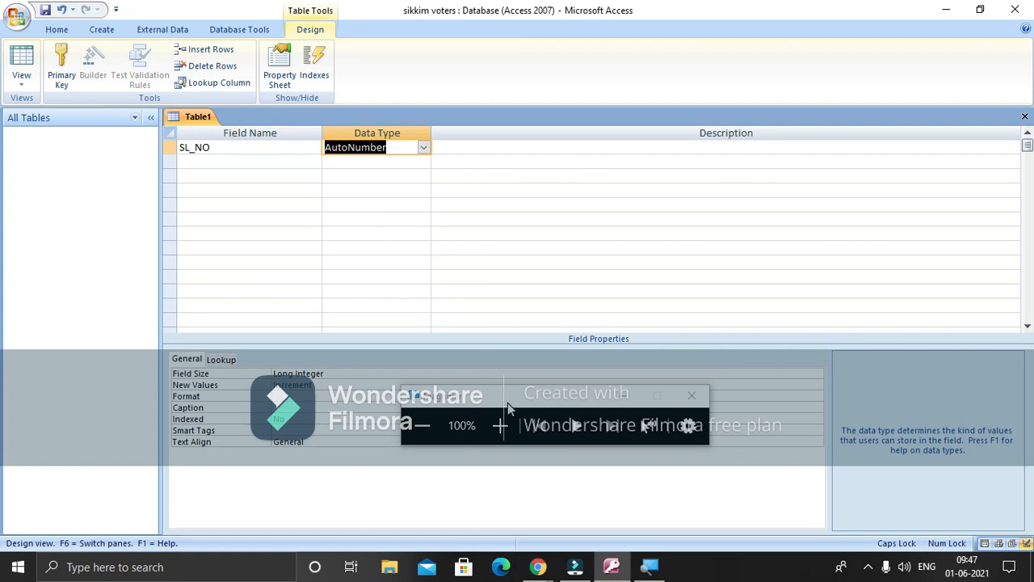
click(500, 425)
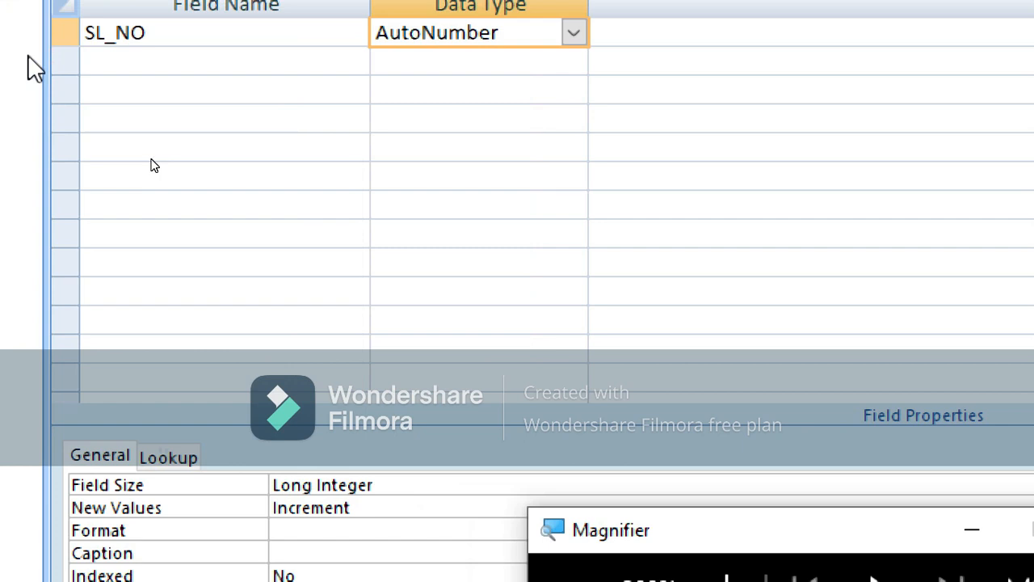
Add a NAME field of type Text, accepting the reserved-word warning
click(132, 62)
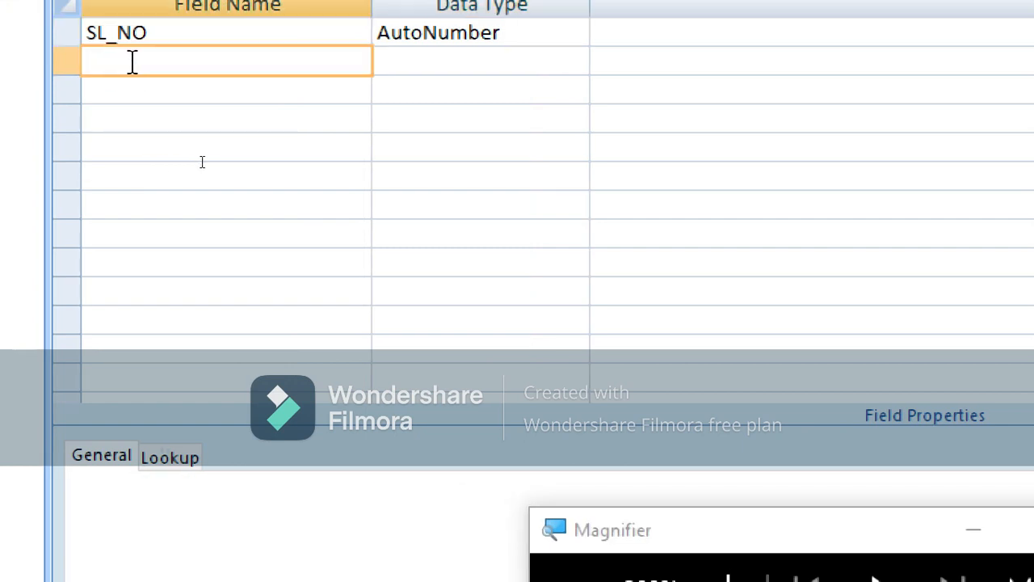
text(NAME)
click(404, 291)
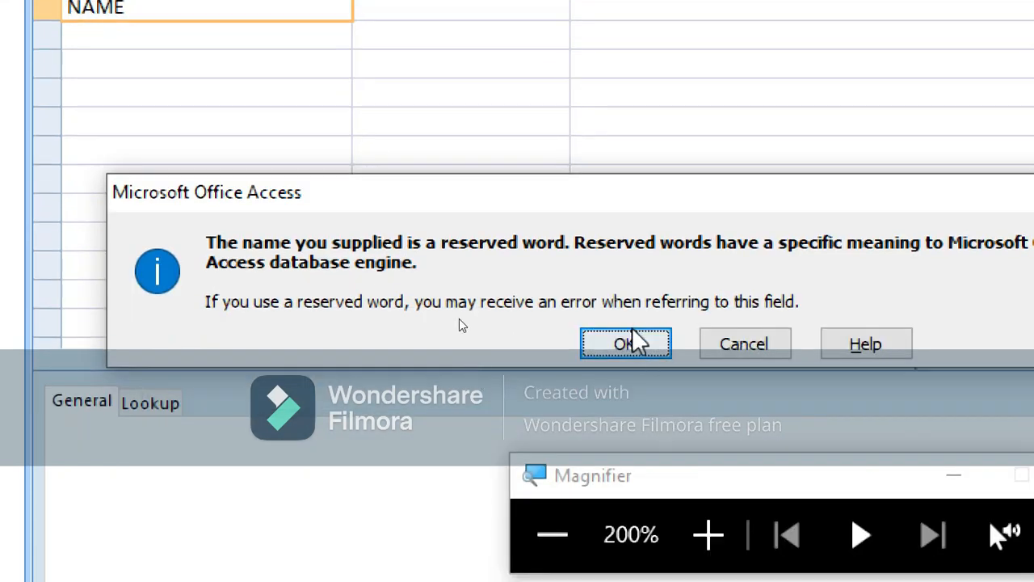
click(626, 344)
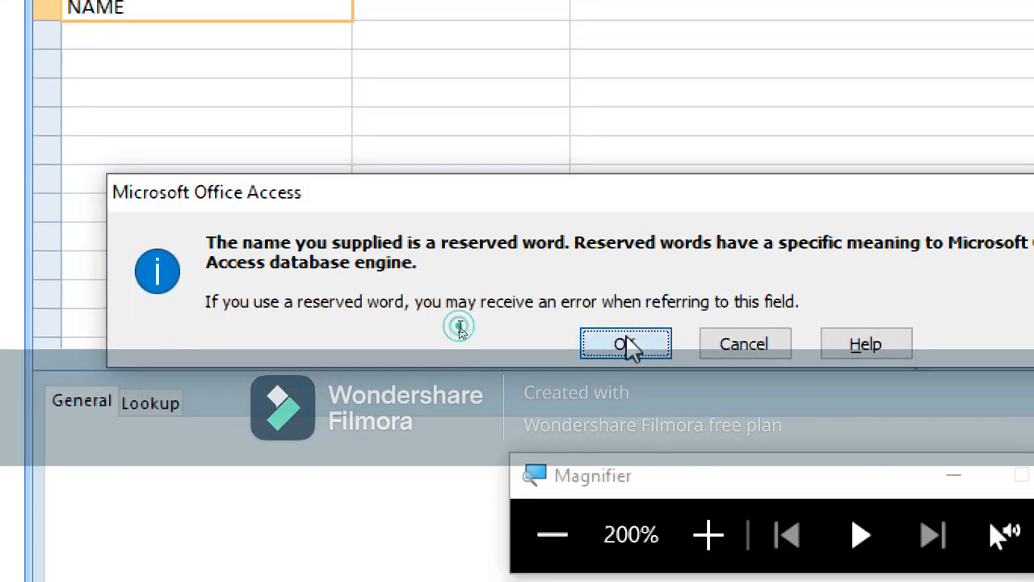
click(361, 171)
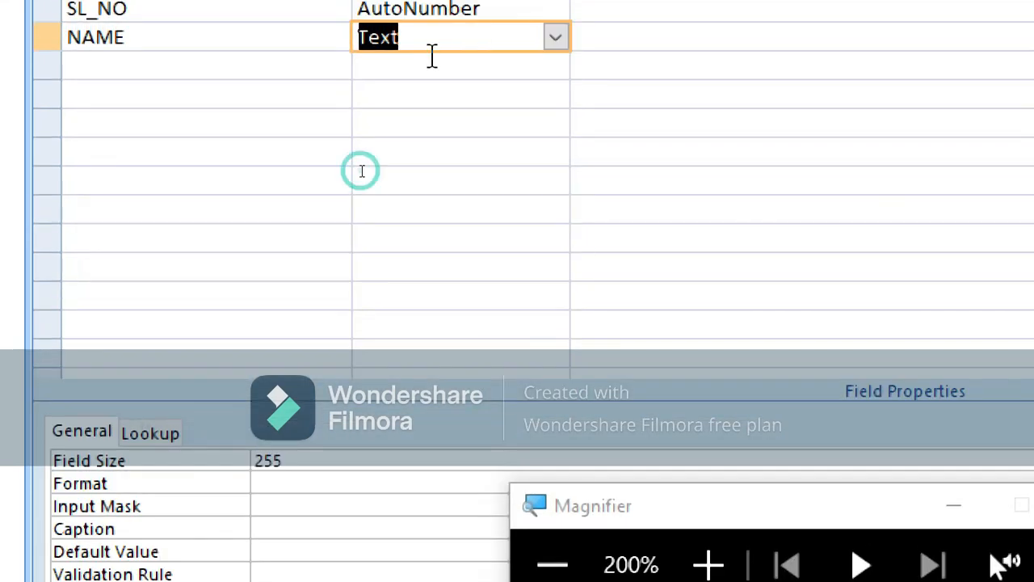
click(303, 69)
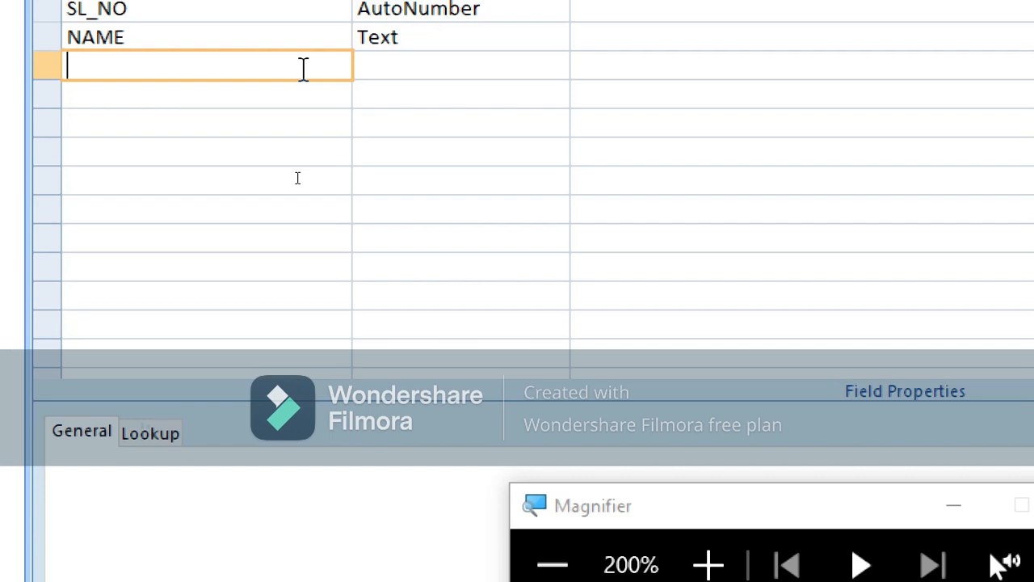
Add LAST NAME and ADDRESS as Text fields and PHONE NO as a Number field
text(AST NAME)
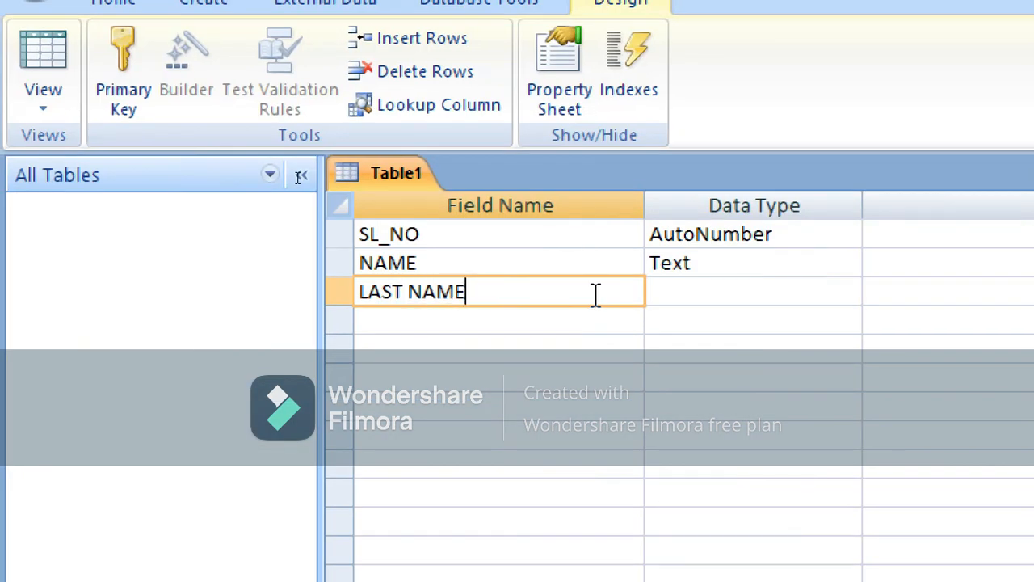
key(Tab)
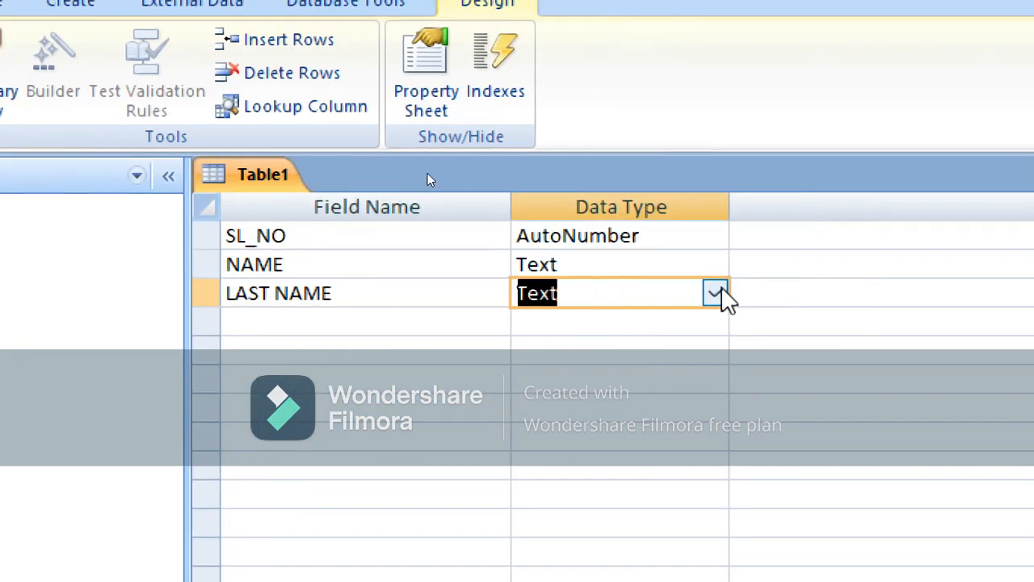
click(349, 313)
text(ADDRESS)
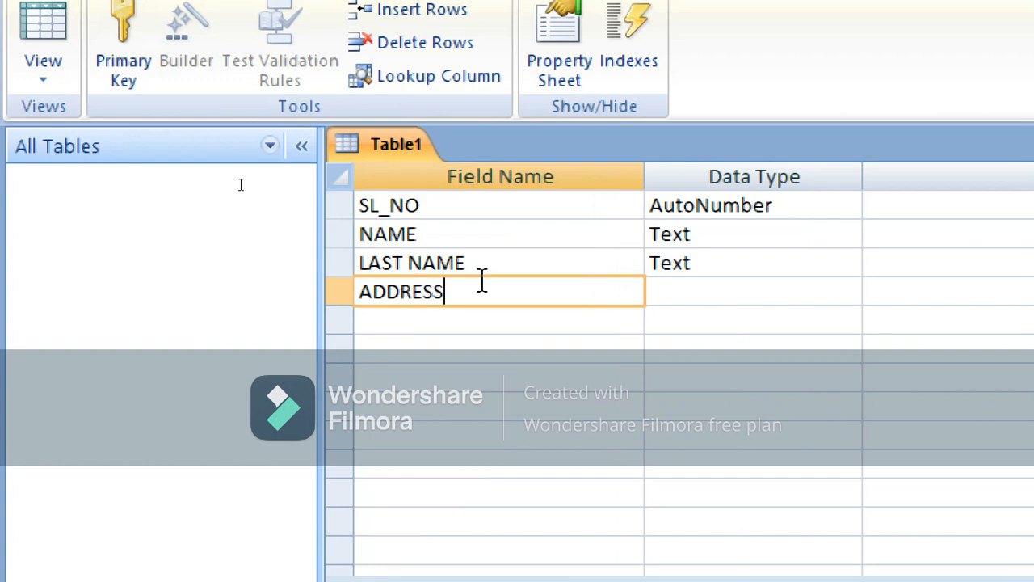
click(683, 292)
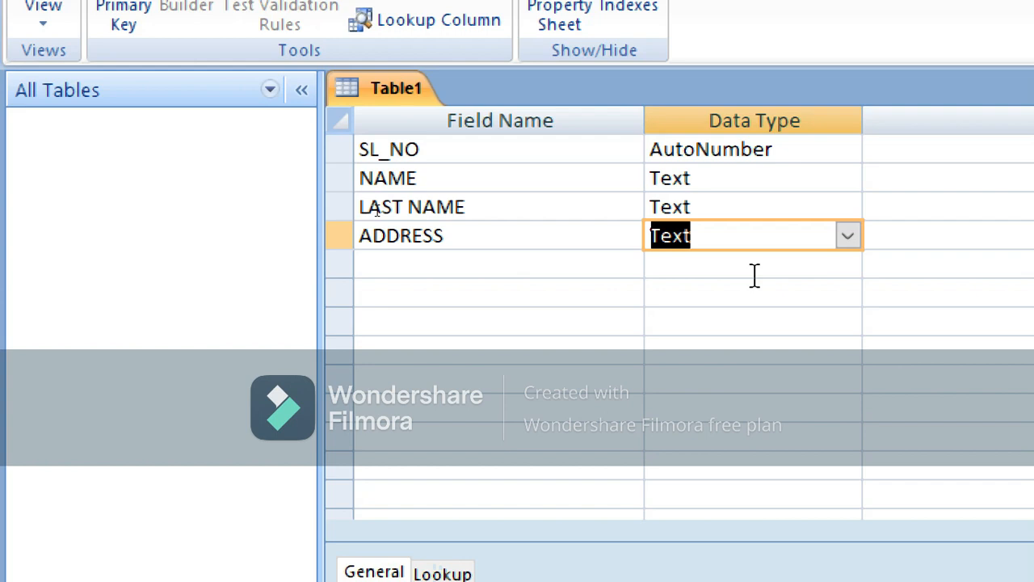
click(469, 260)
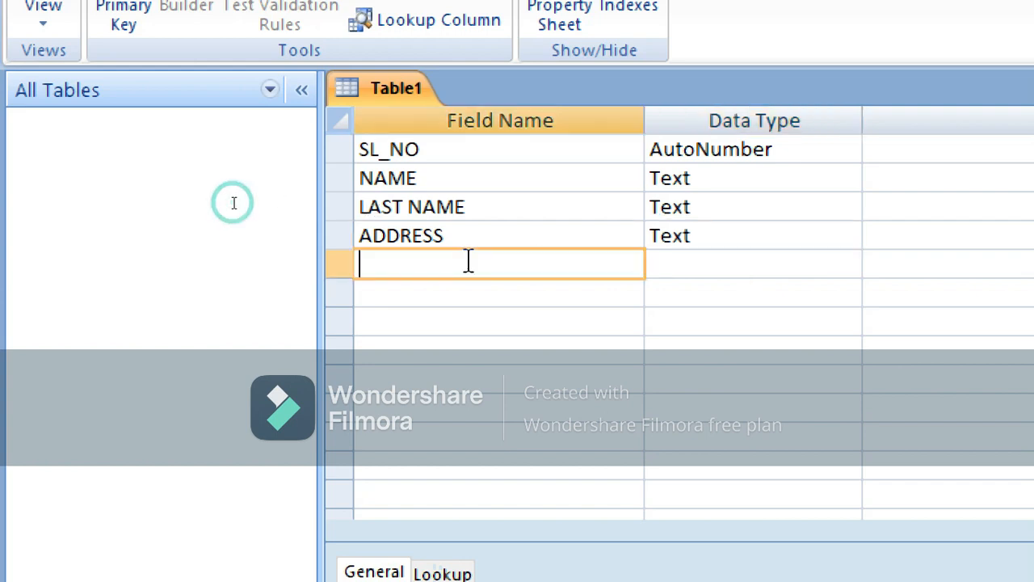
text(PHONE)
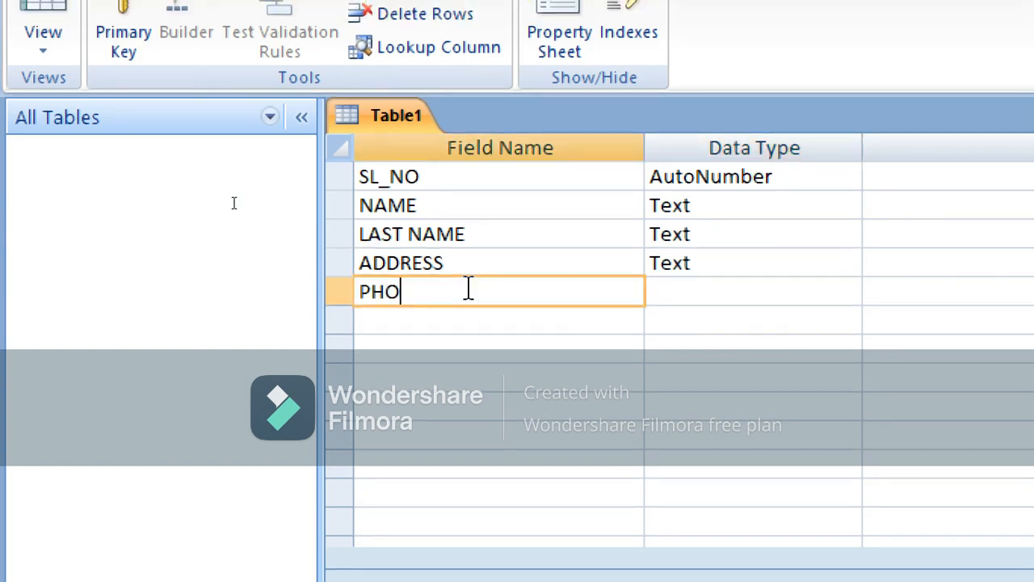
text( NO)
key(Tab)
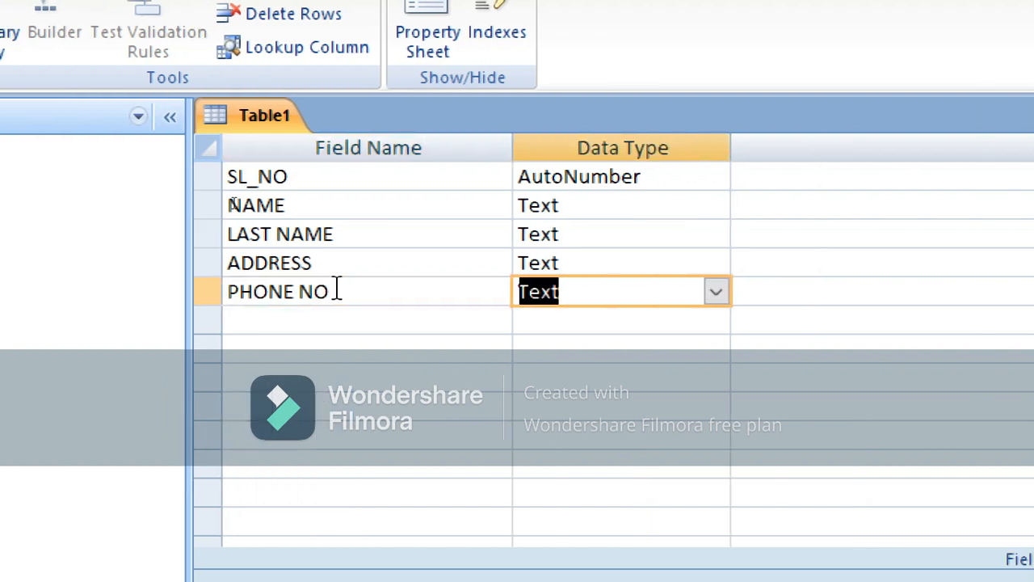
click(716, 291)
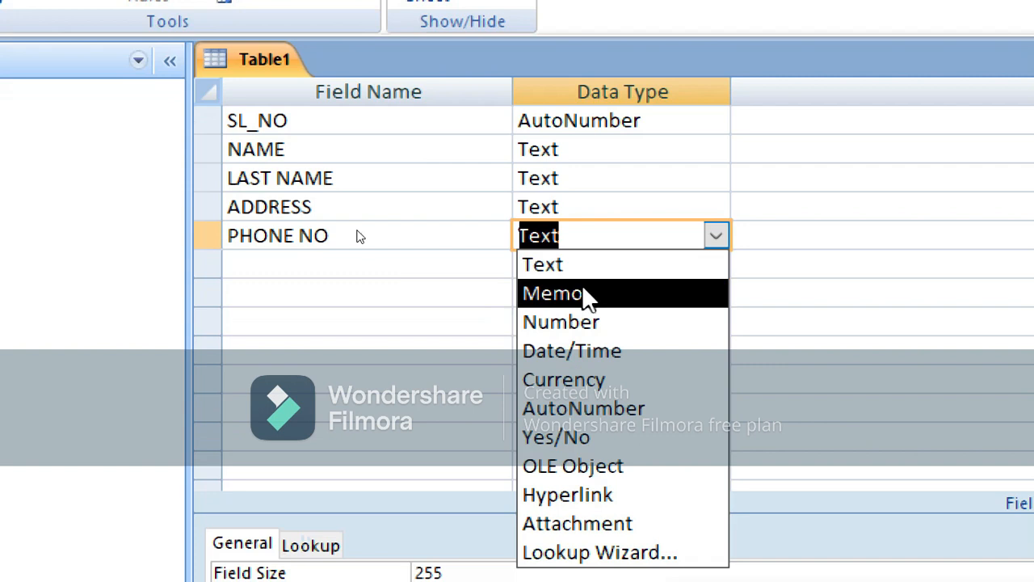
click(585, 388)
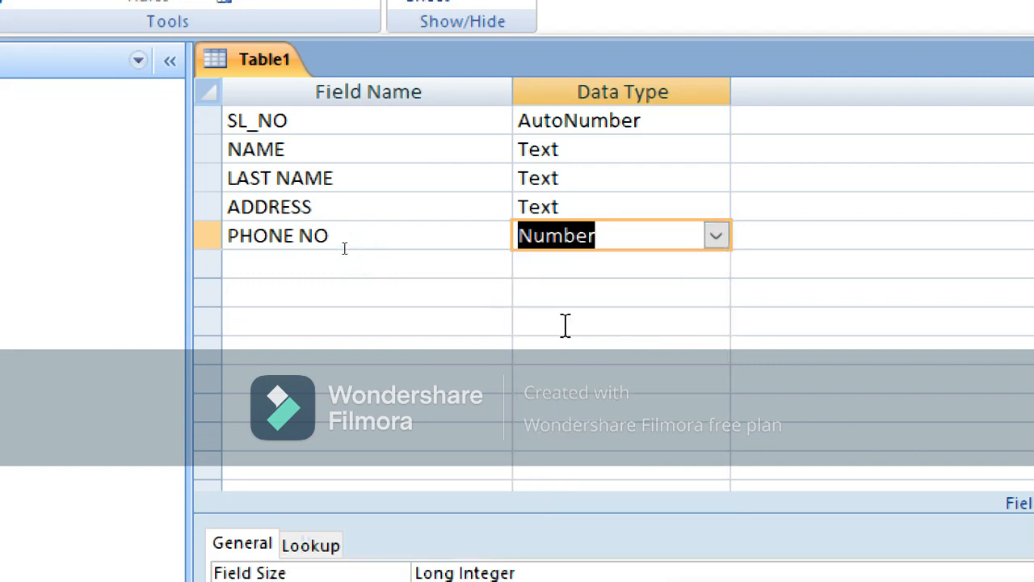
Add a MARRIED? field with the Yes/No data type
click(460, 261)
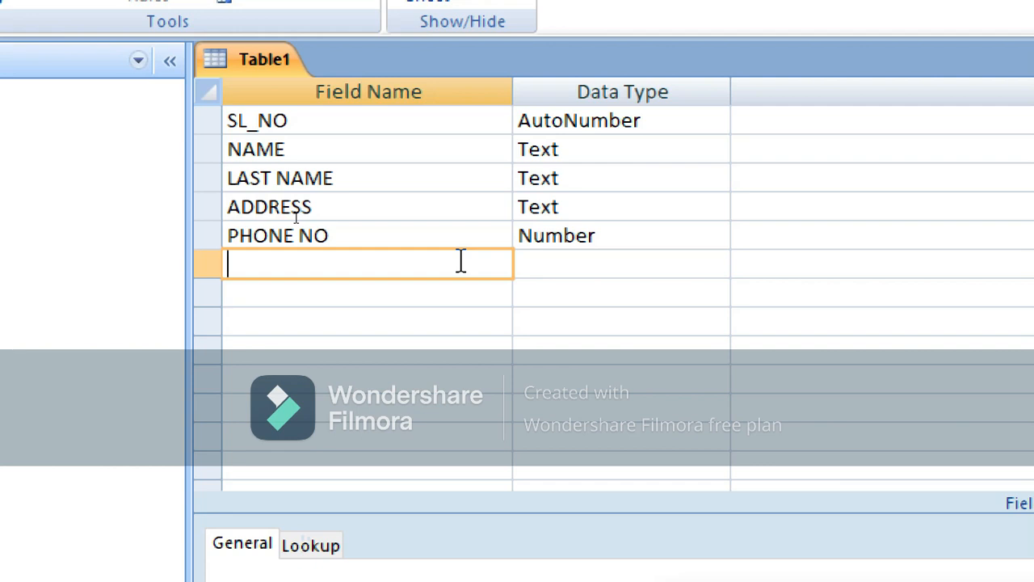
text(MARRK)
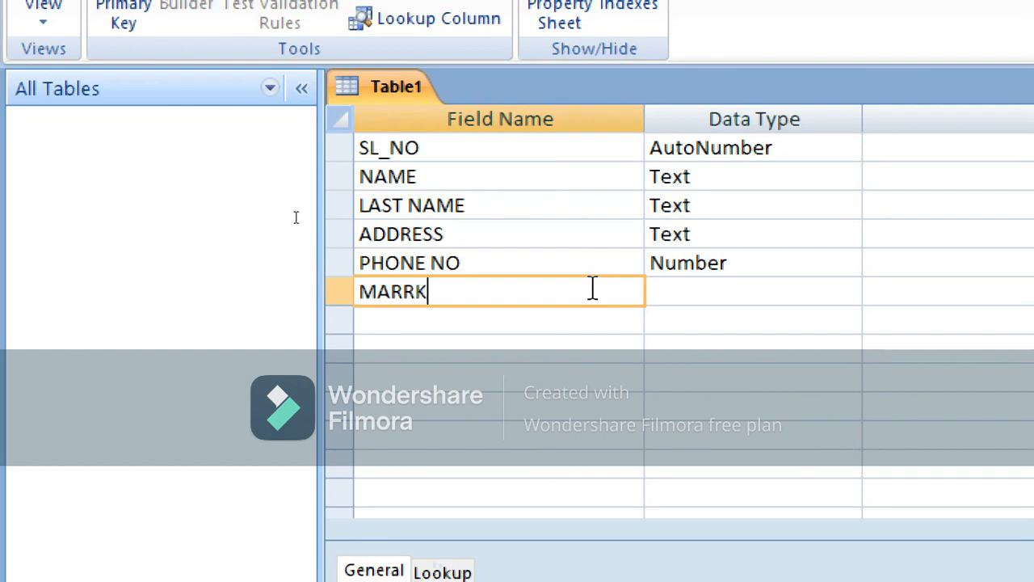
key(BackSpace)
text(IED)
text(?)
click(715, 269)
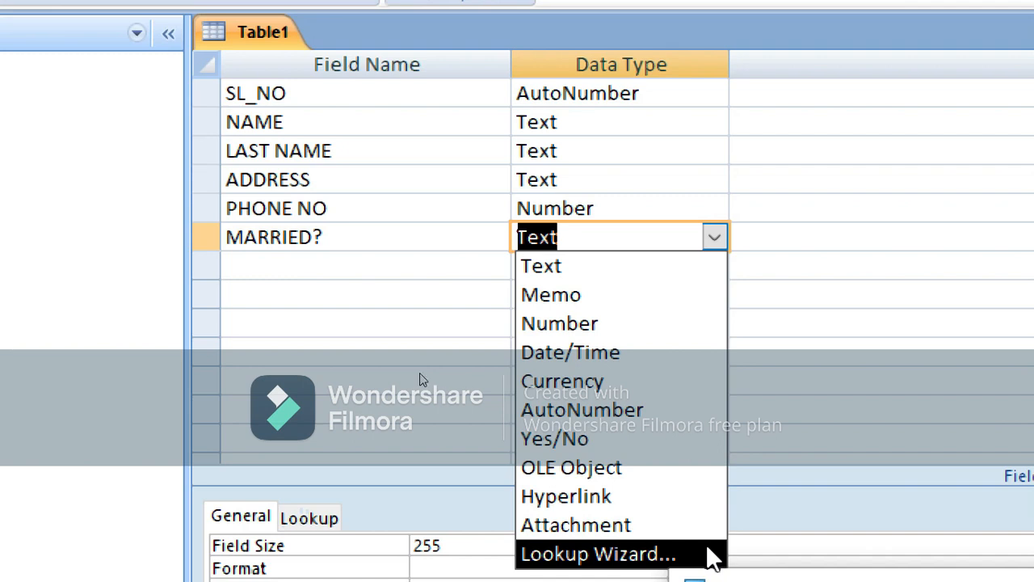
click(600, 439)
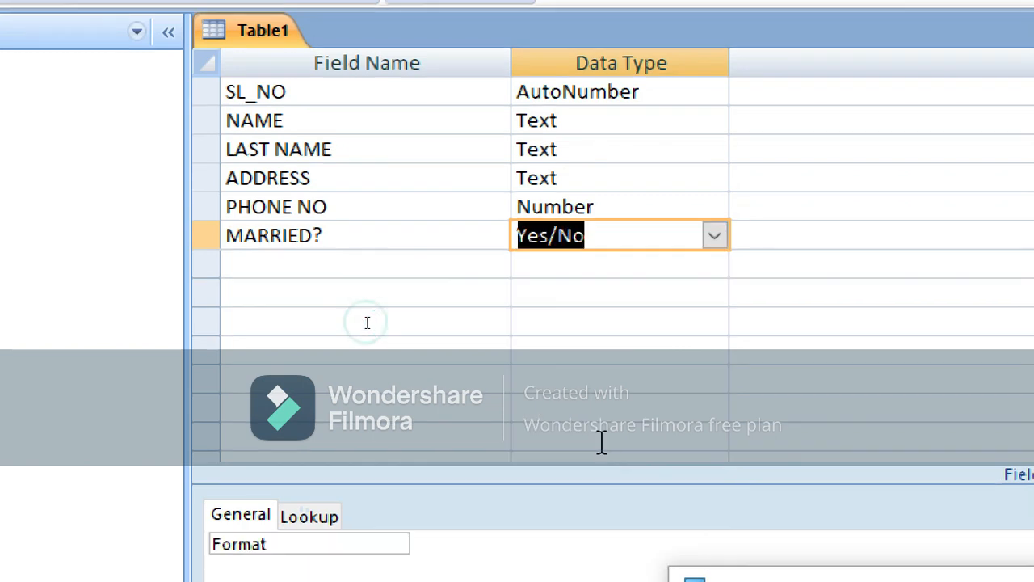
Add DATE OF BIRTH as a Date/Time field and EMAIL ID as a Hyperlink field
click(467, 272)
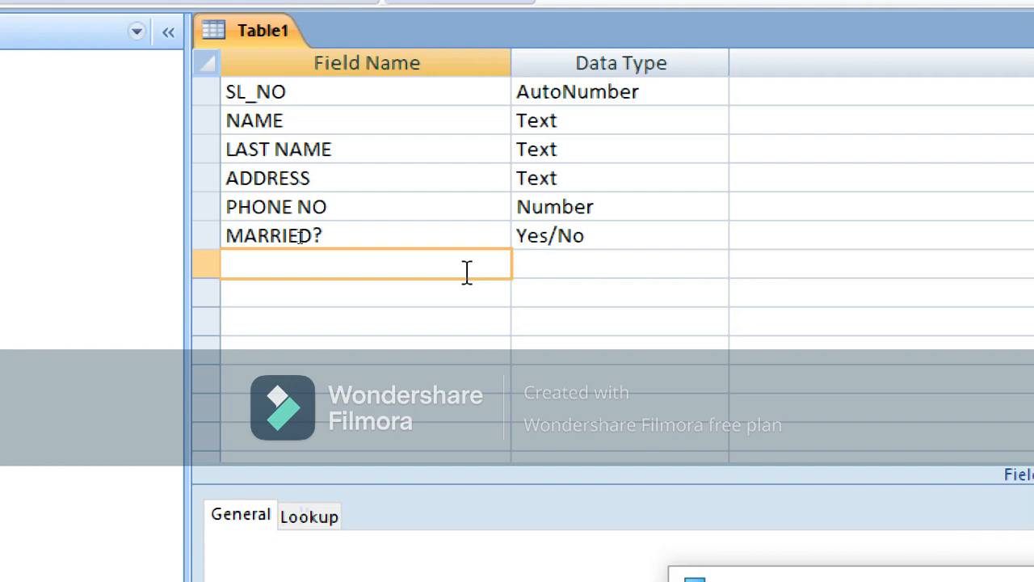
text(DATE OF BIRTH)
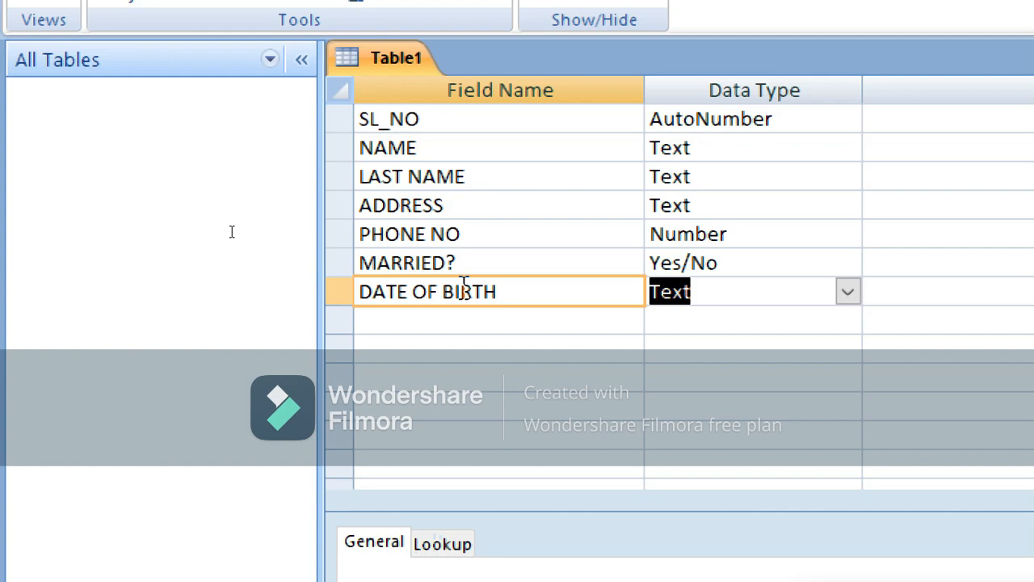
key(Tab)
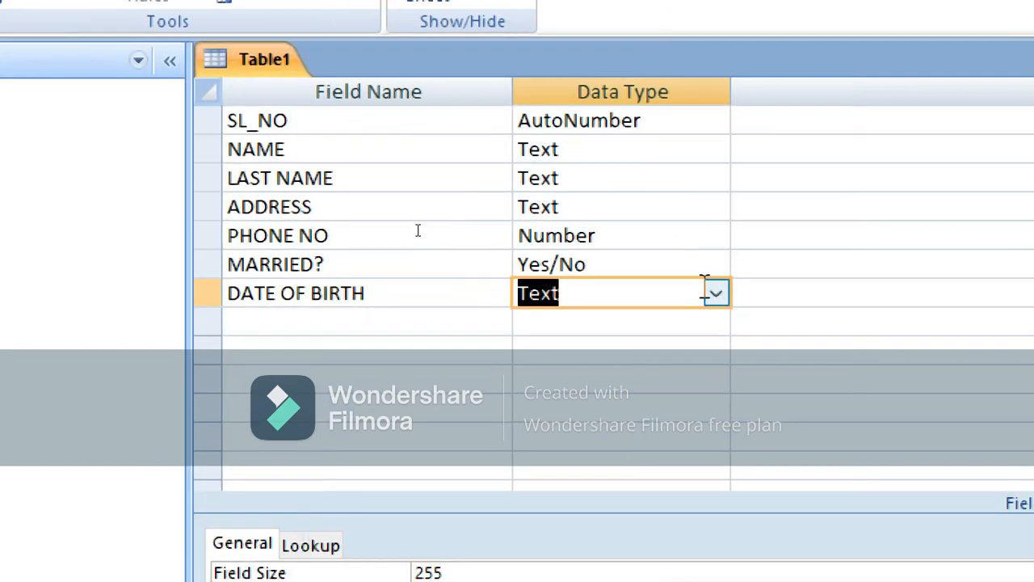
click(716, 294)
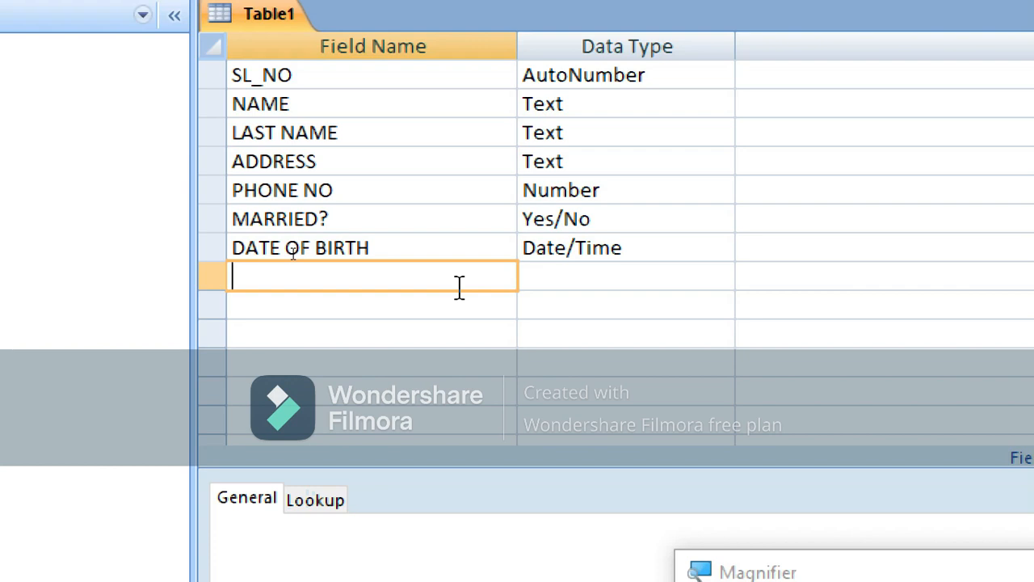
text(EMAIL ID)
key(Tab)
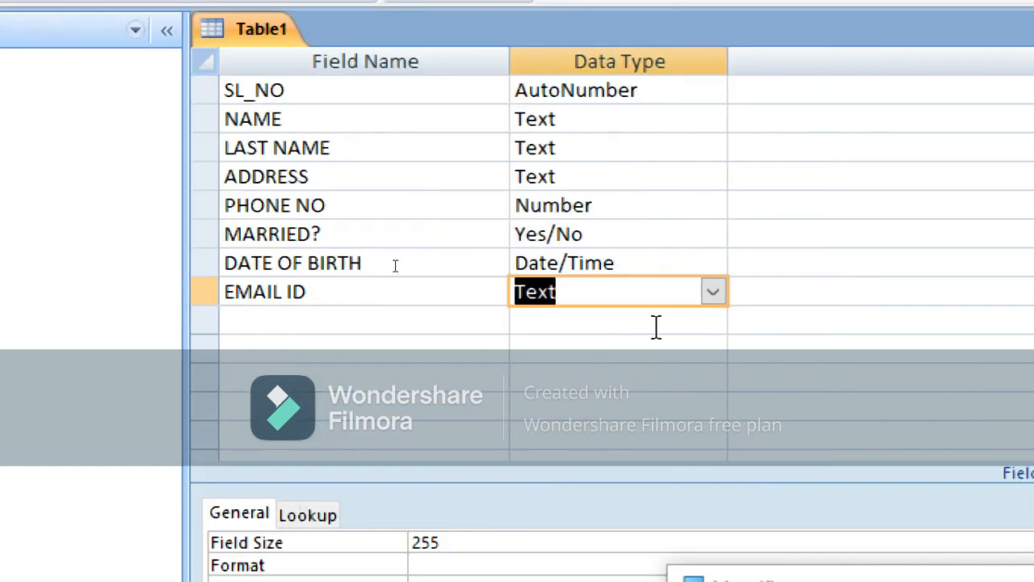
click(714, 293)
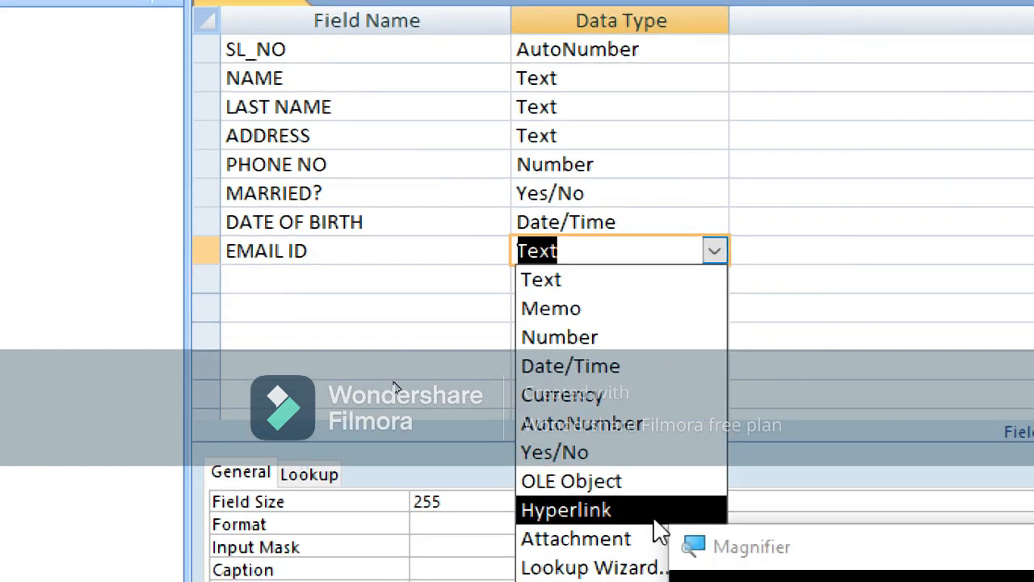
click(654, 520)
Add a GENDER field and bring up its data type choices
click(433, 287)
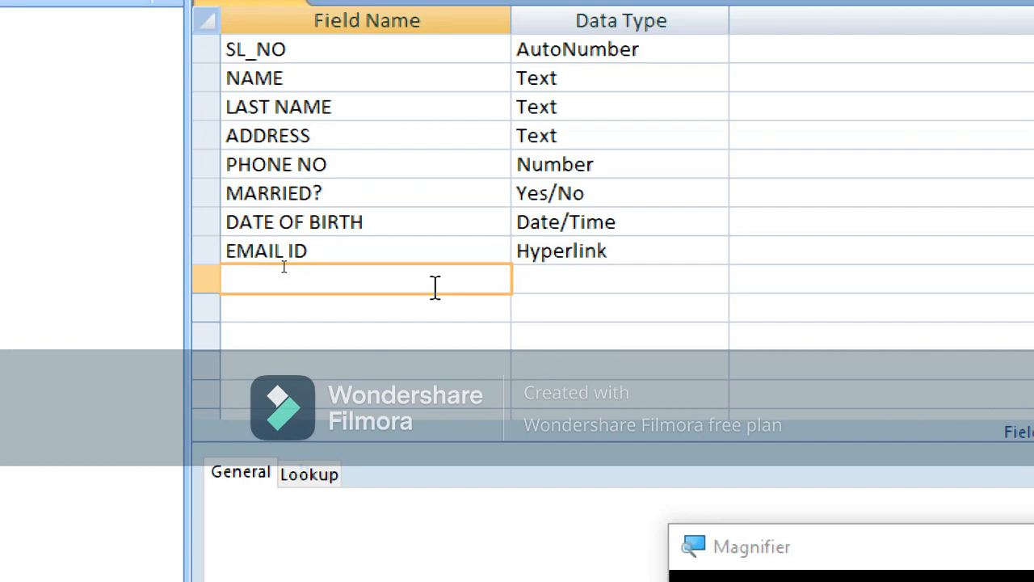
text(GENDER)
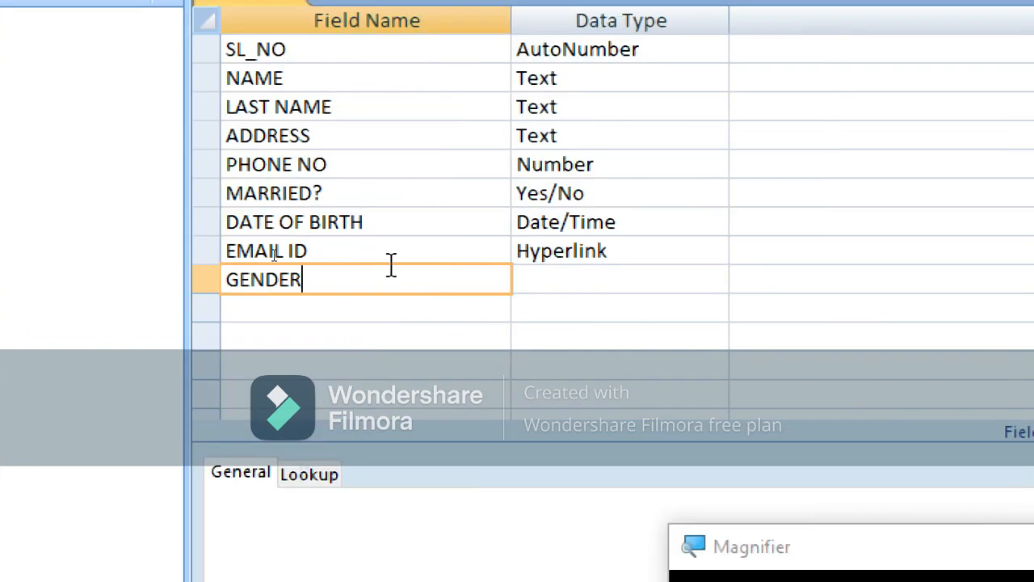
click(673, 292)
click(714, 280)
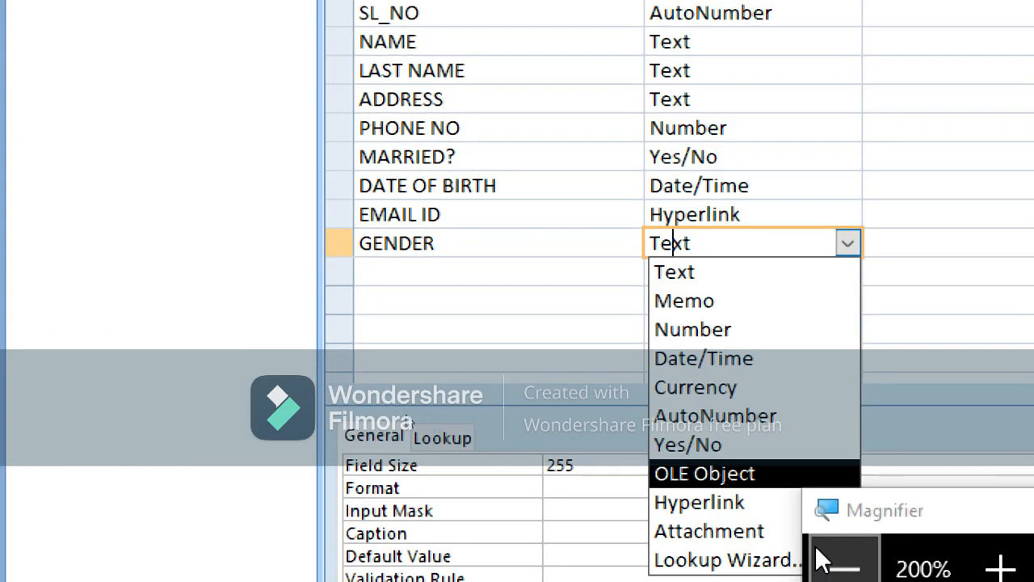
Start the Lookup Wizard for GENDER and choose to type in the lookup values manually
click(715, 559)
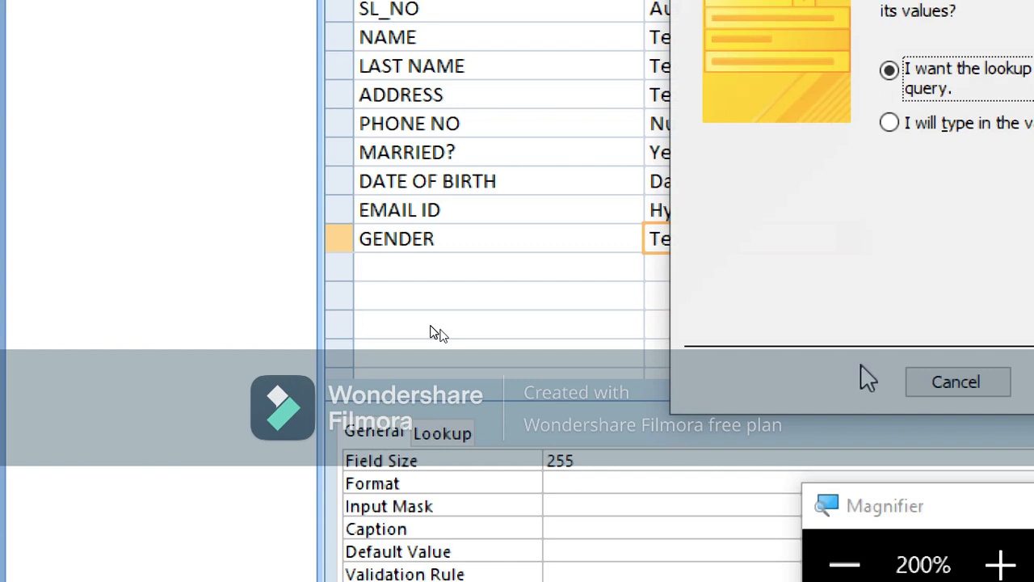
click(941, 381)
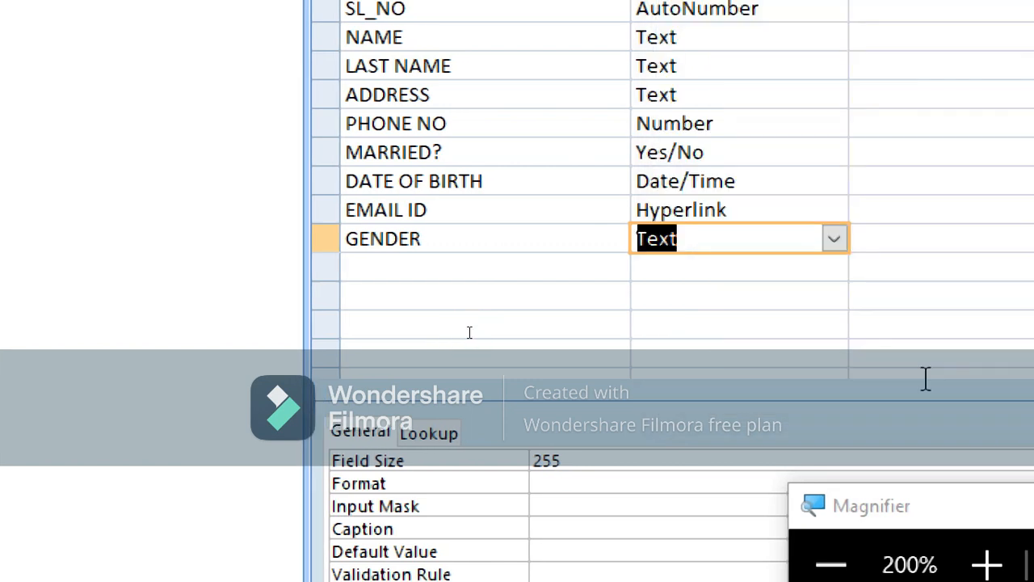
click(835, 239)
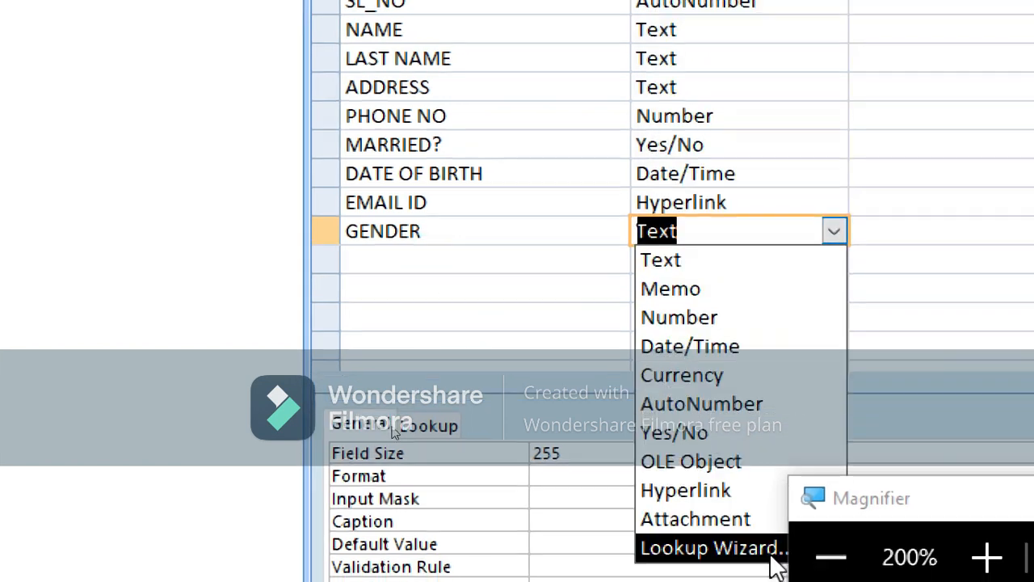
click(756, 550)
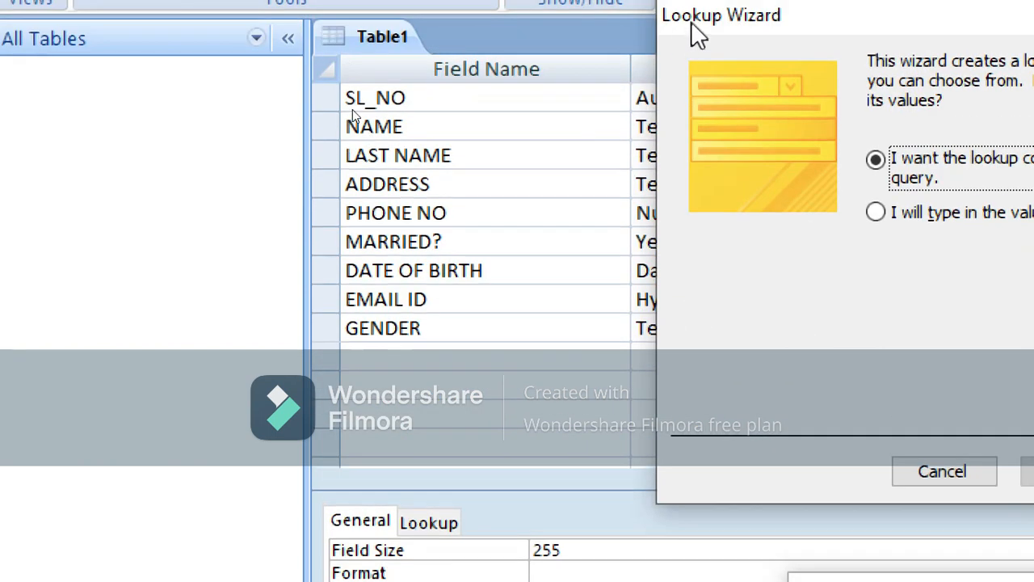
drag(699, 33, 148, 28)
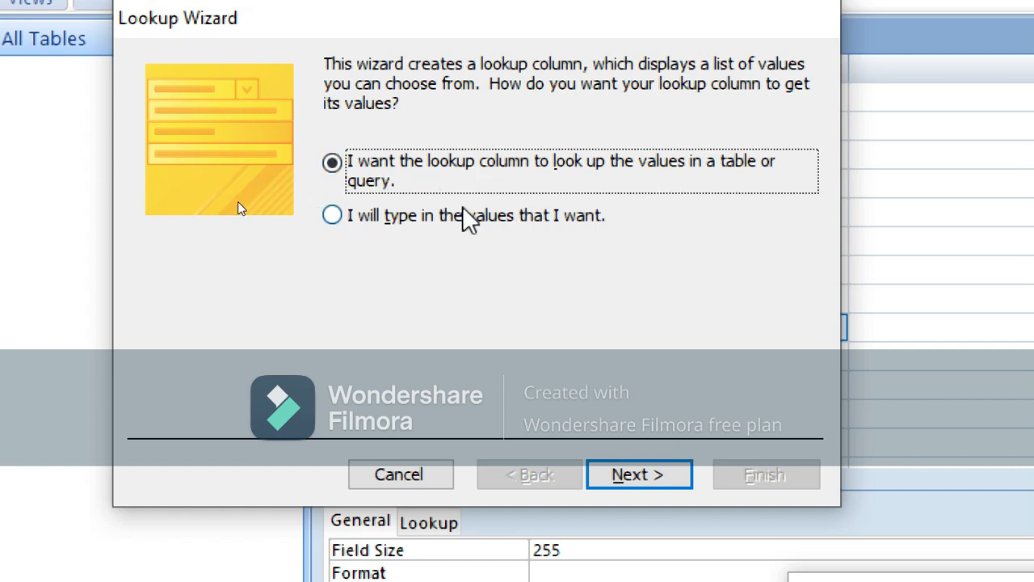
click(332, 215)
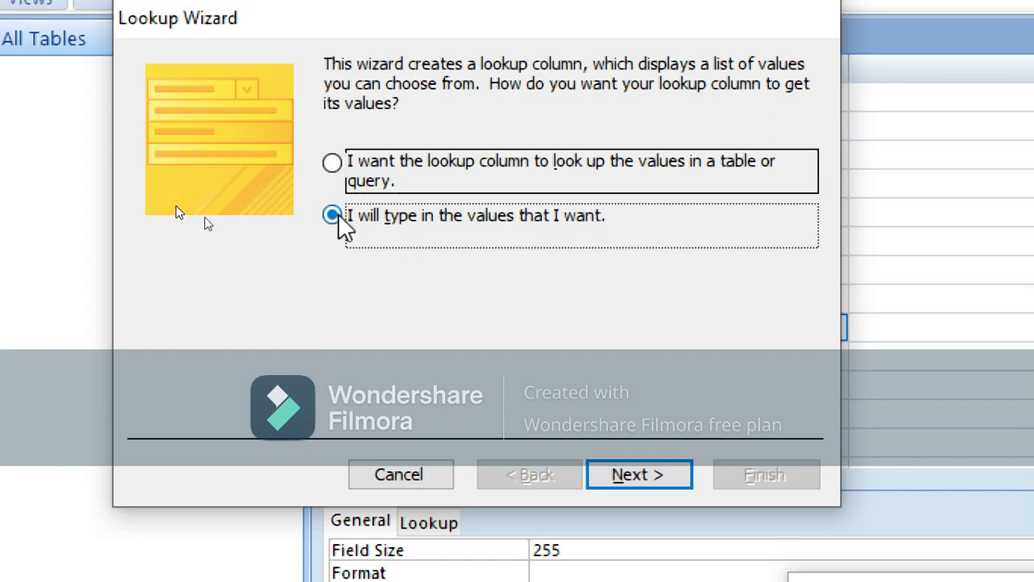
click(651, 486)
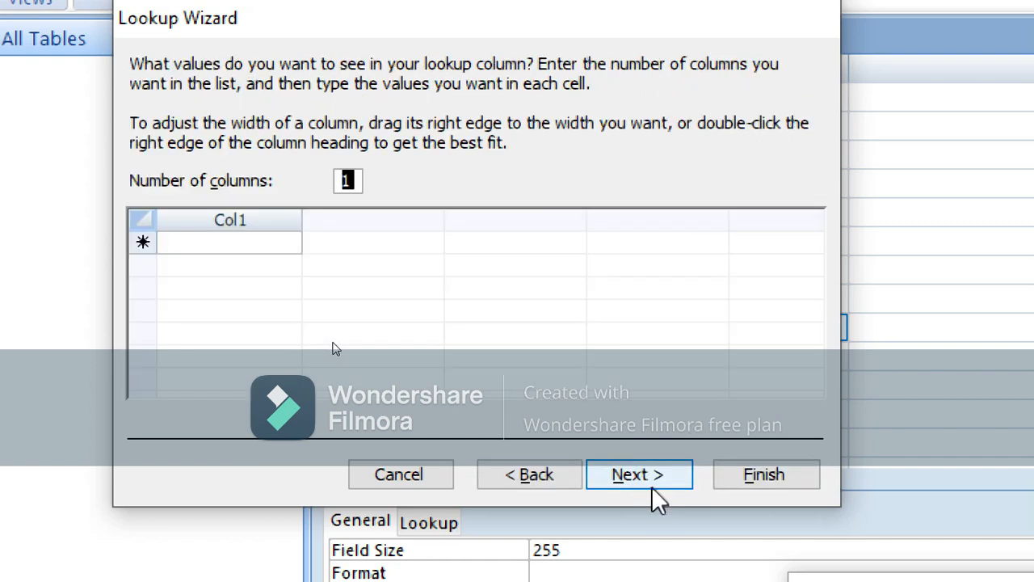
Enter MALE and FEMALE as the lookup values and finish the wizard
click(200, 239)
text(MALE)
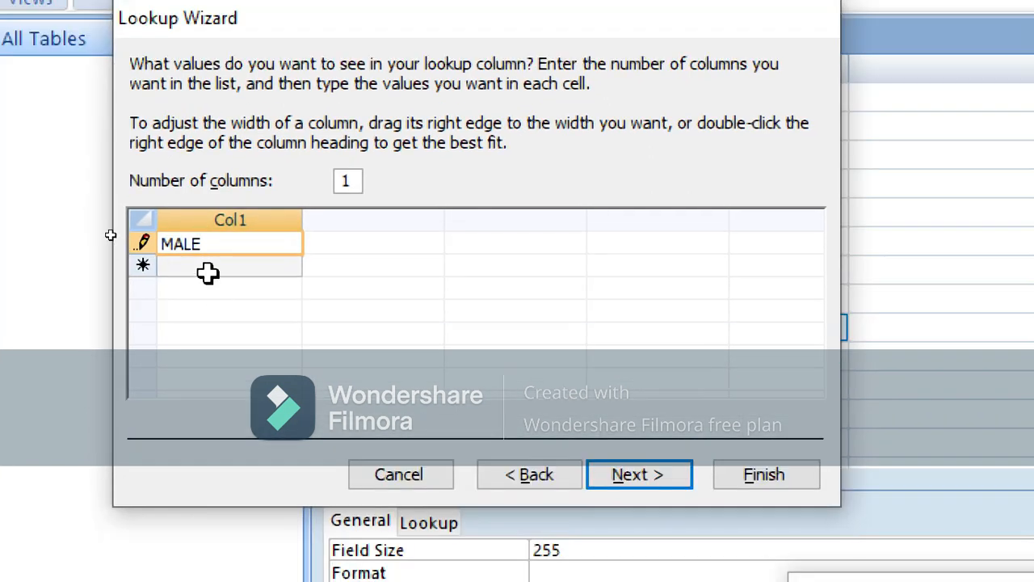
click(210, 268)
text(FEMALE)
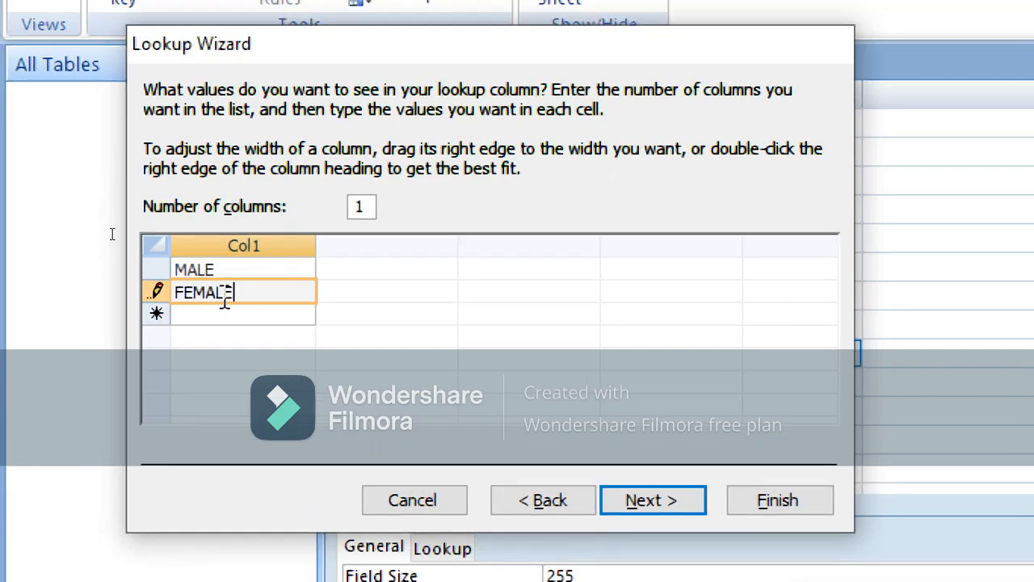
key(Return)
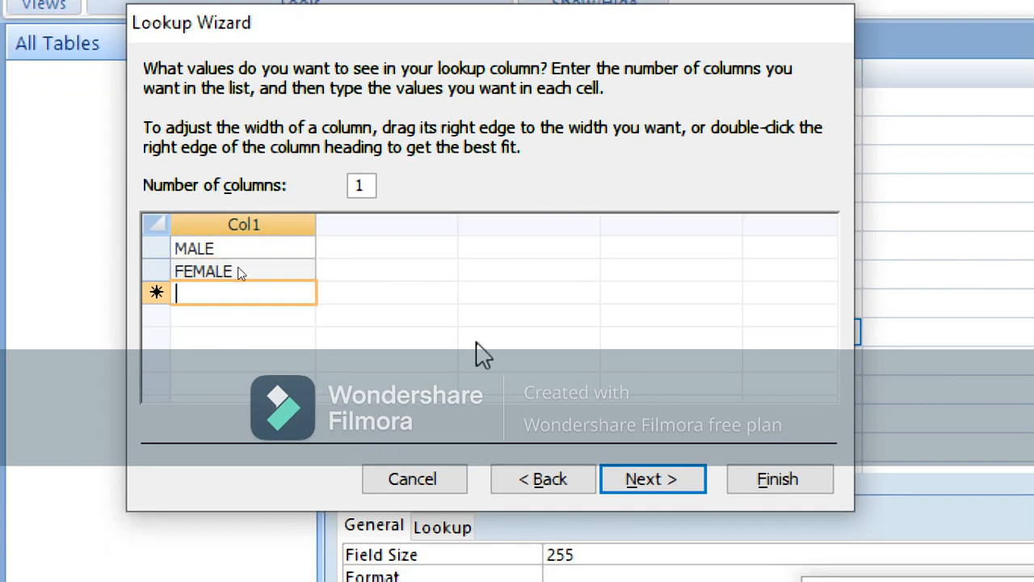
click(658, 485)
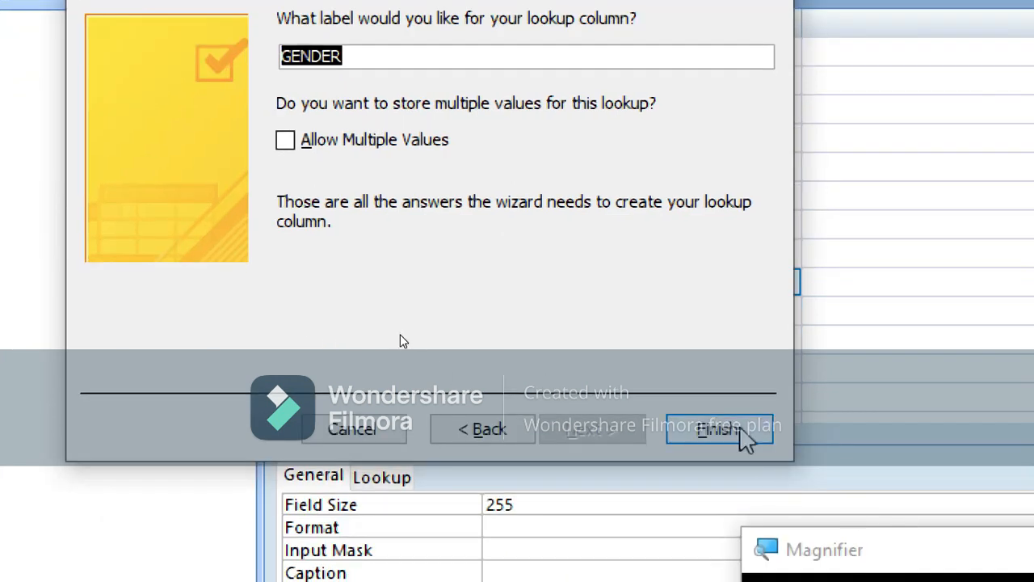
click(804, 485)
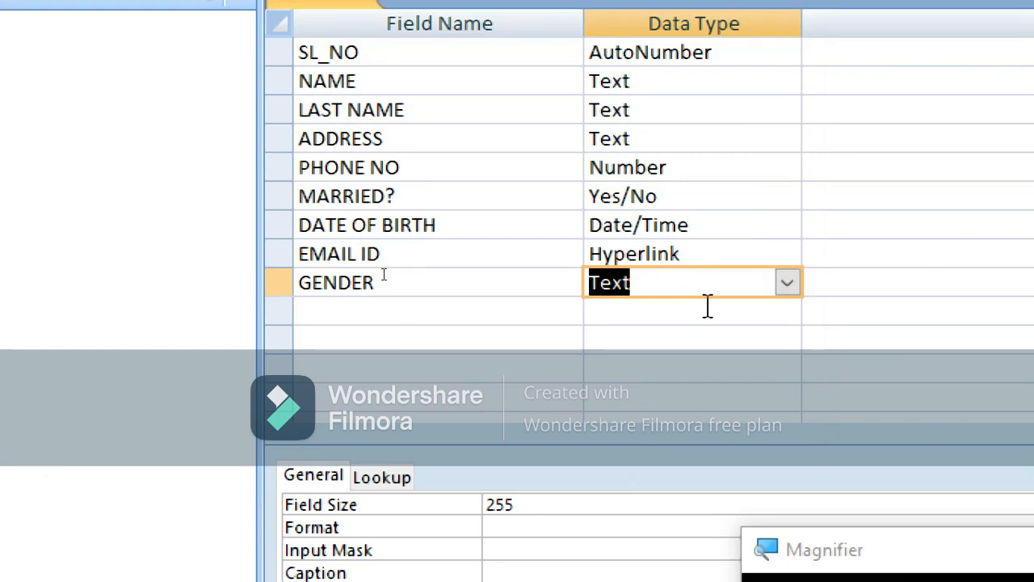
Add a PASS PHOTO field with the OLE Object data type in the row after GENDER
click(547, 315)
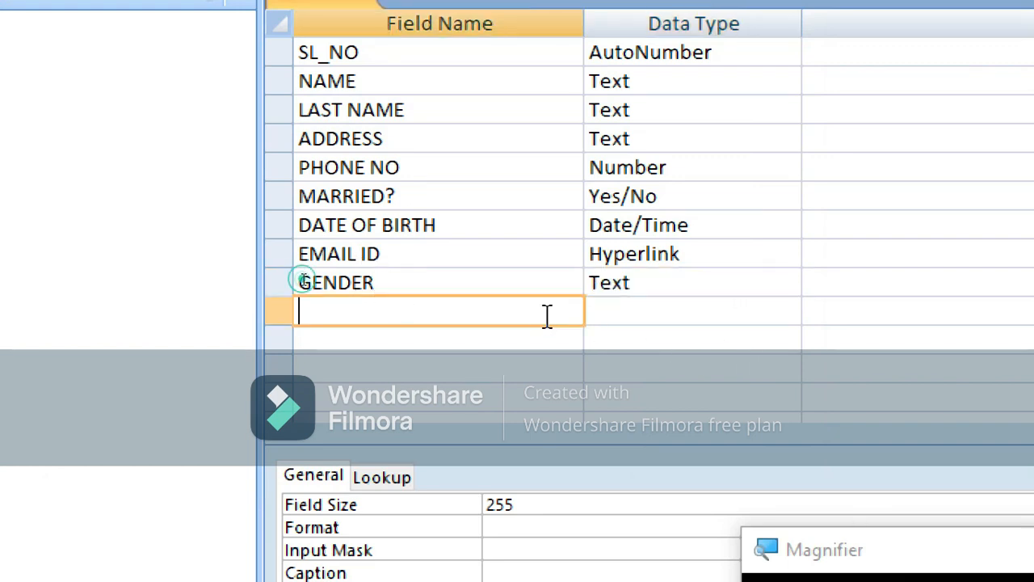
text(PASS PHO)
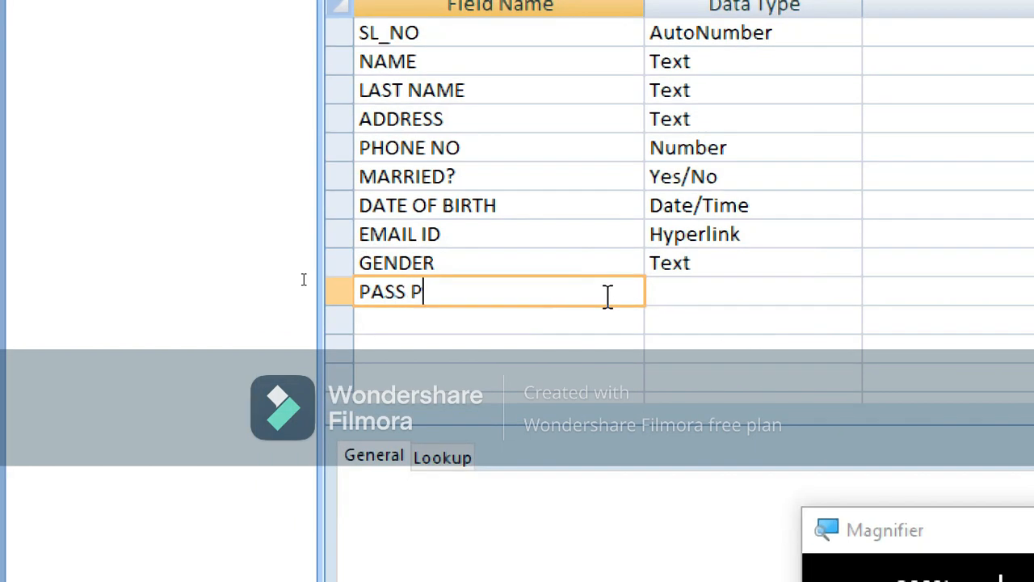
text(TO)
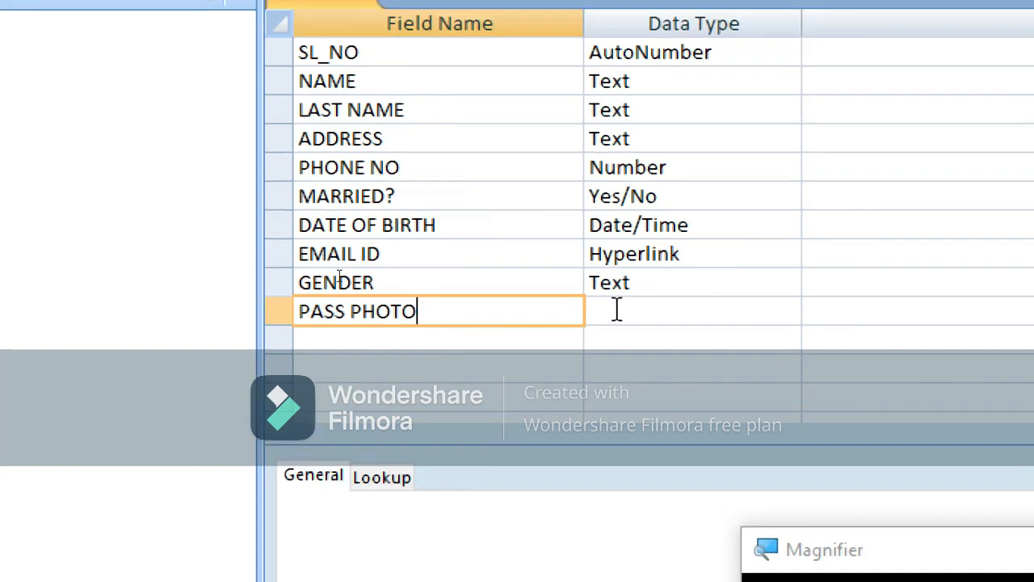
click(622, 309)
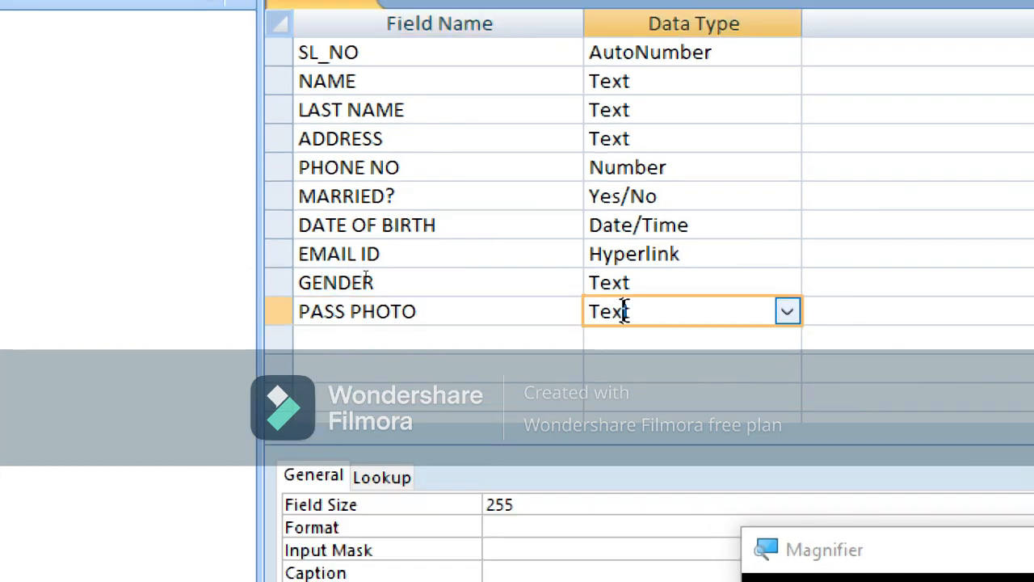
click(786, 311)
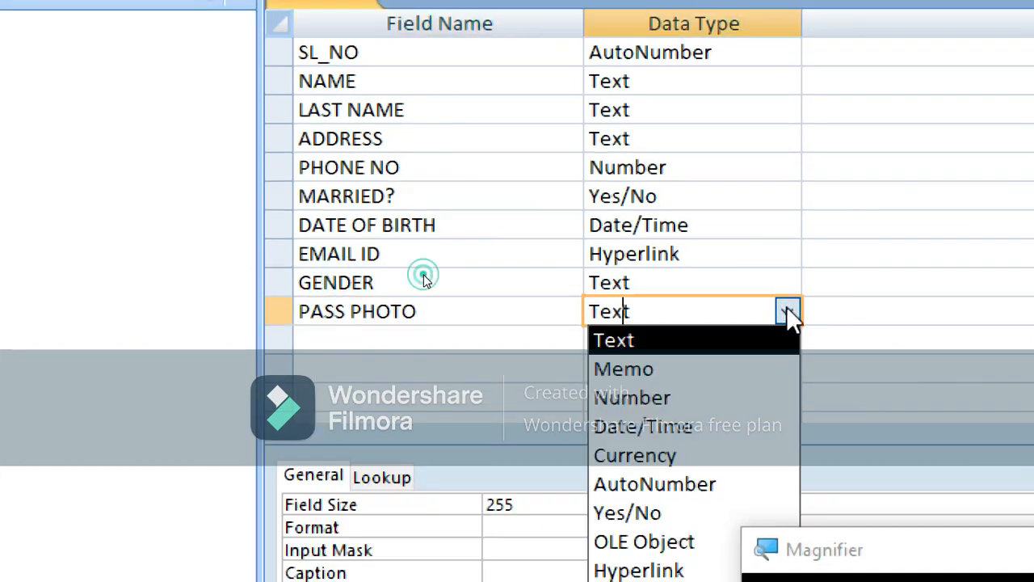
click(723, 541)
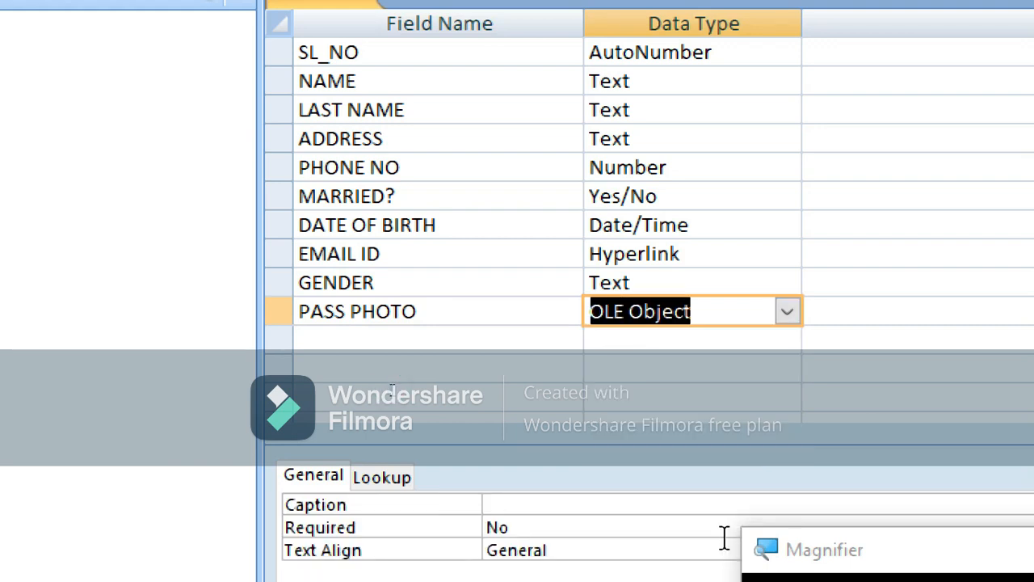
key(super+Escape)
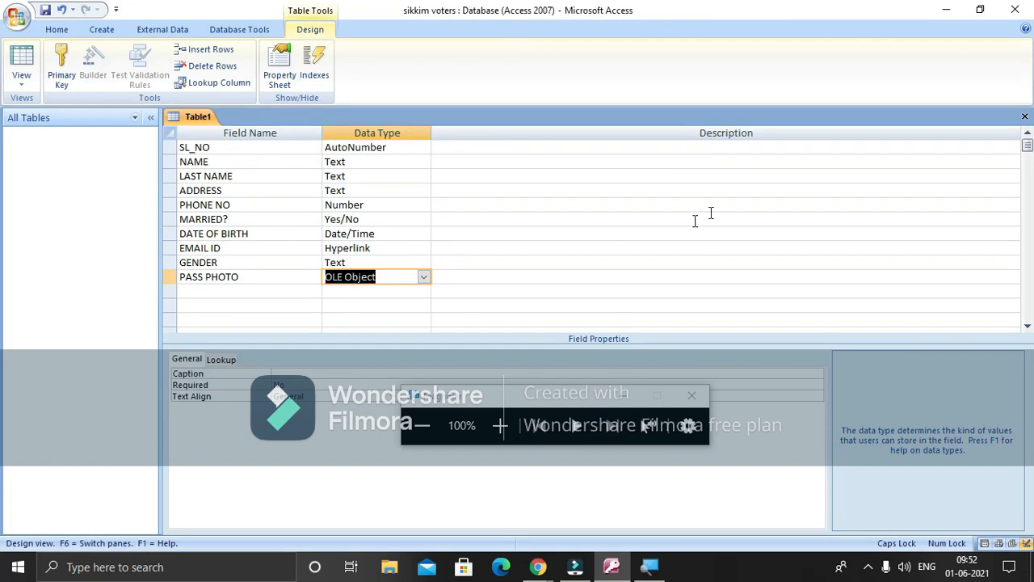
Close the design, save the table as MG MARG VOTER LIST, and decline a primary key
click(1025, 117)
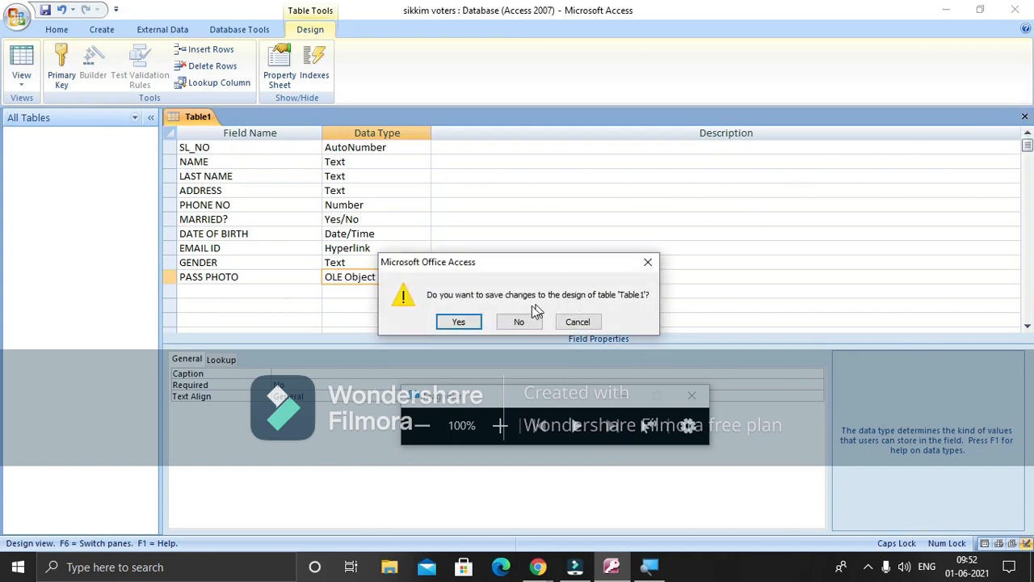
click(477, 324)
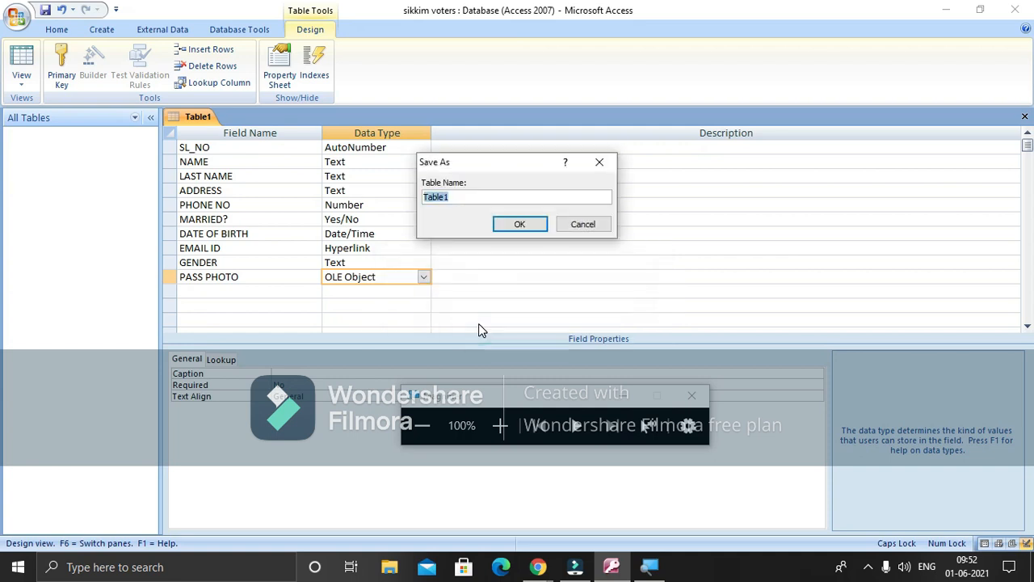
text(MG MARG VOTER LIST)
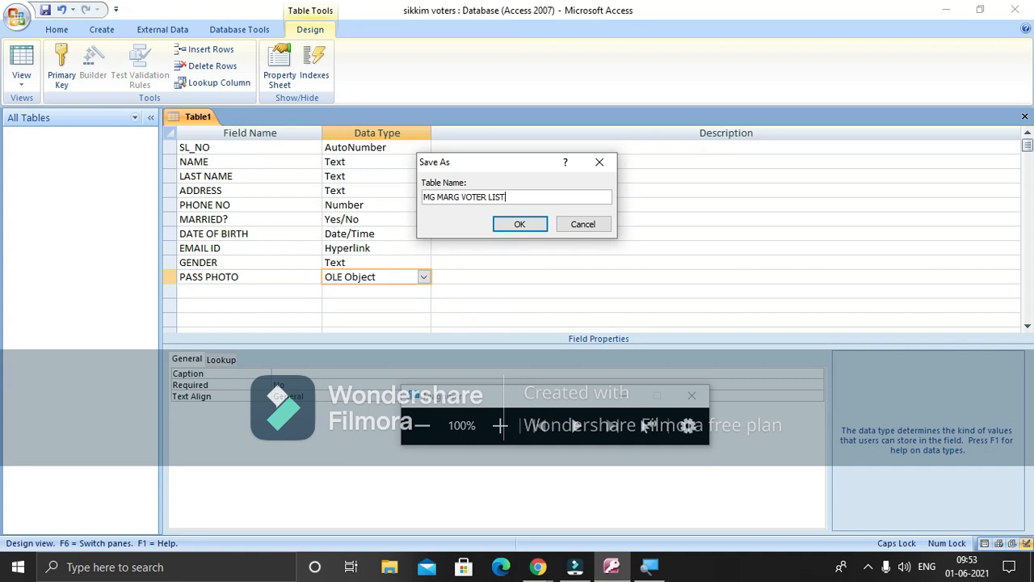
click(519, 225)
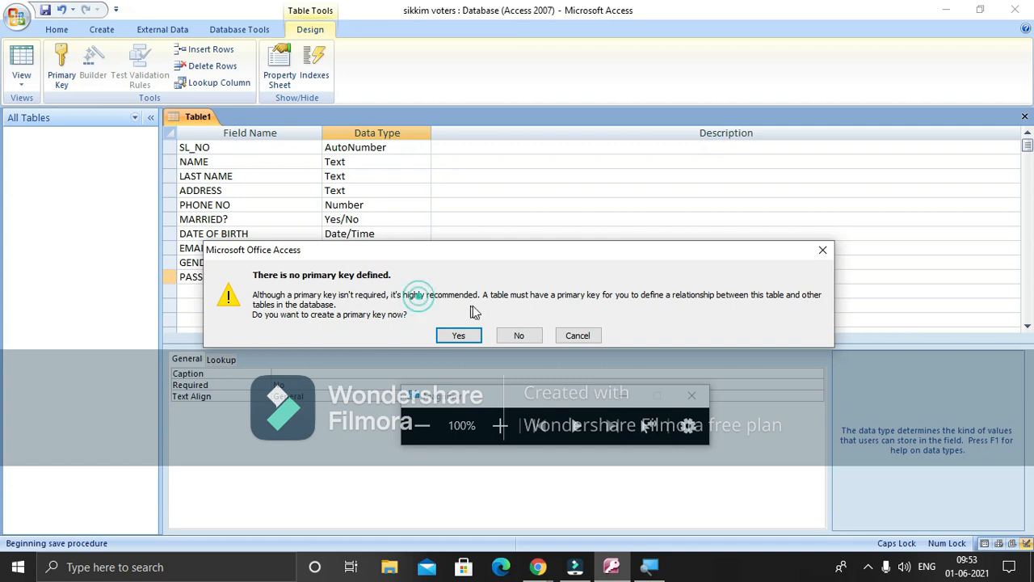
click(518, 340)
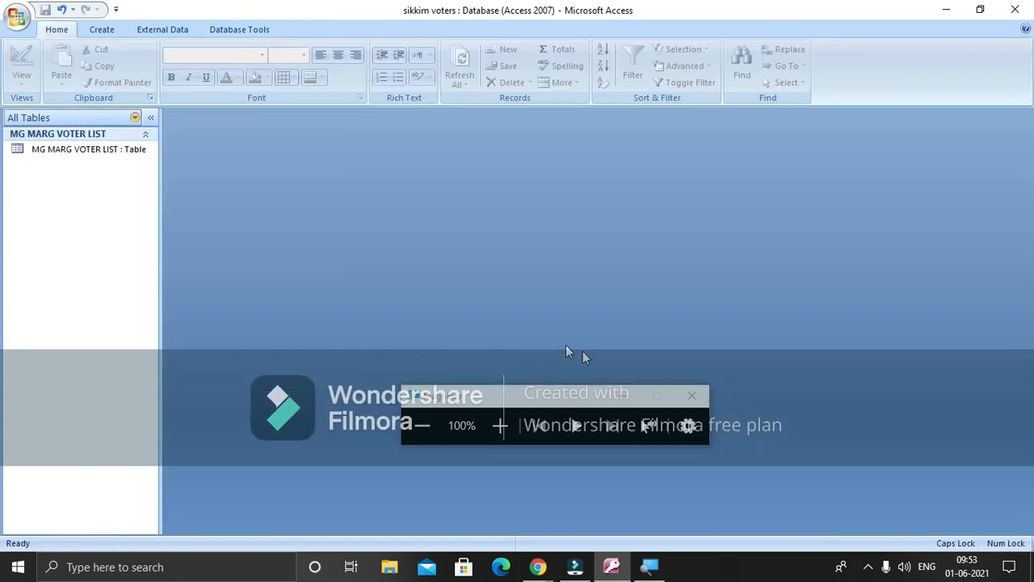
click(693, 400)
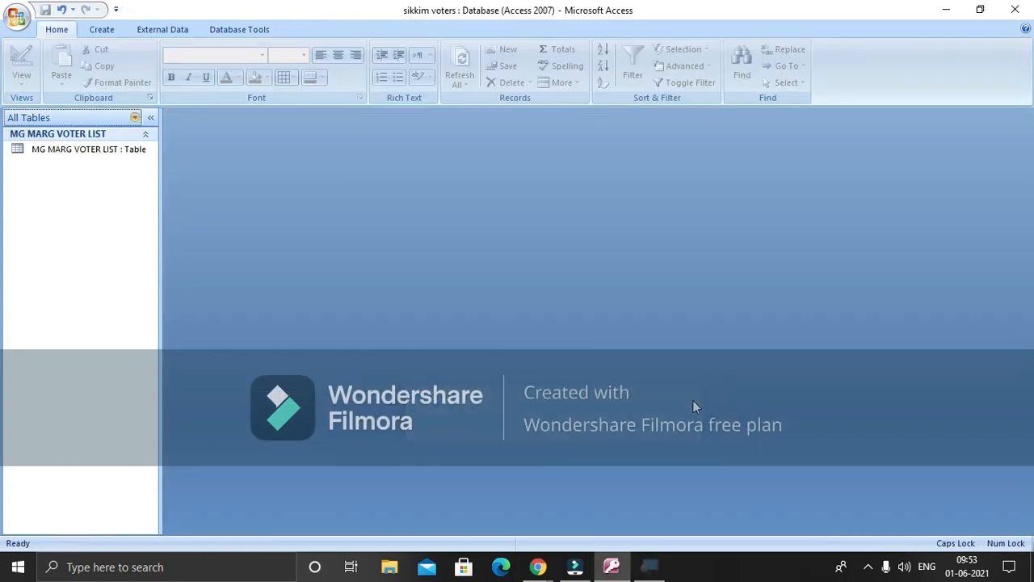
double_click(124, 148)
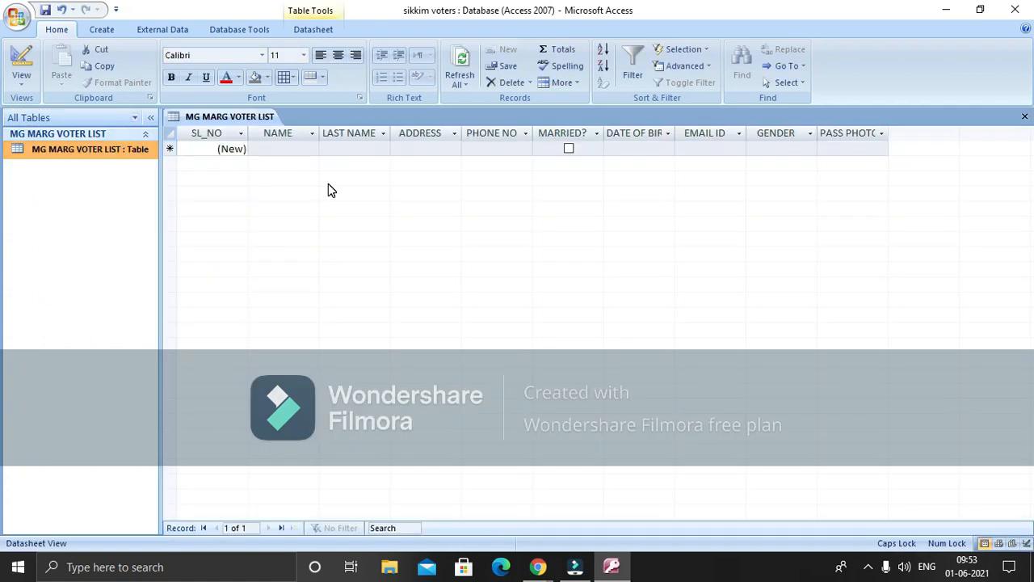
click(263, 150)
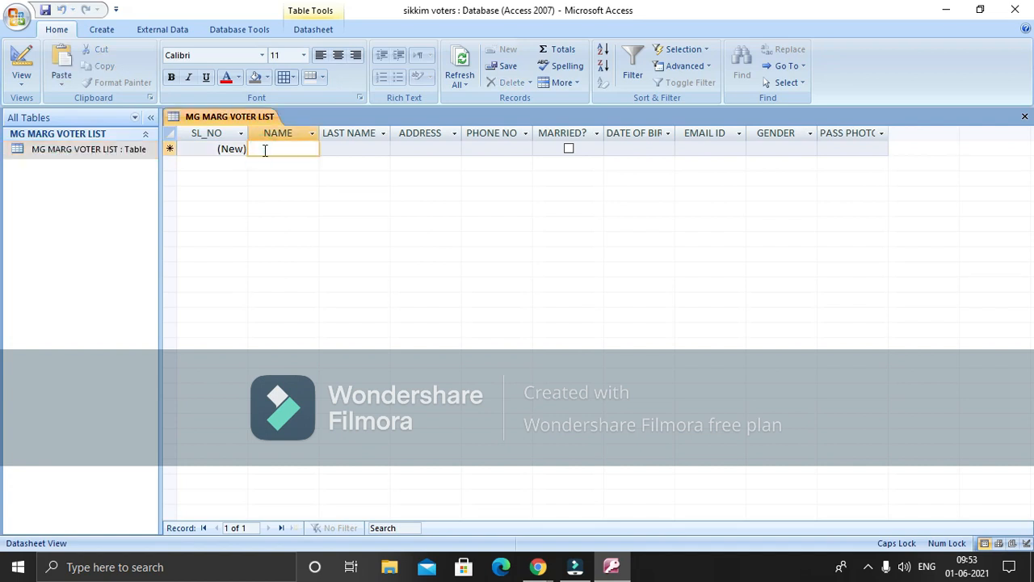
click(264, 151)
key(Tab)
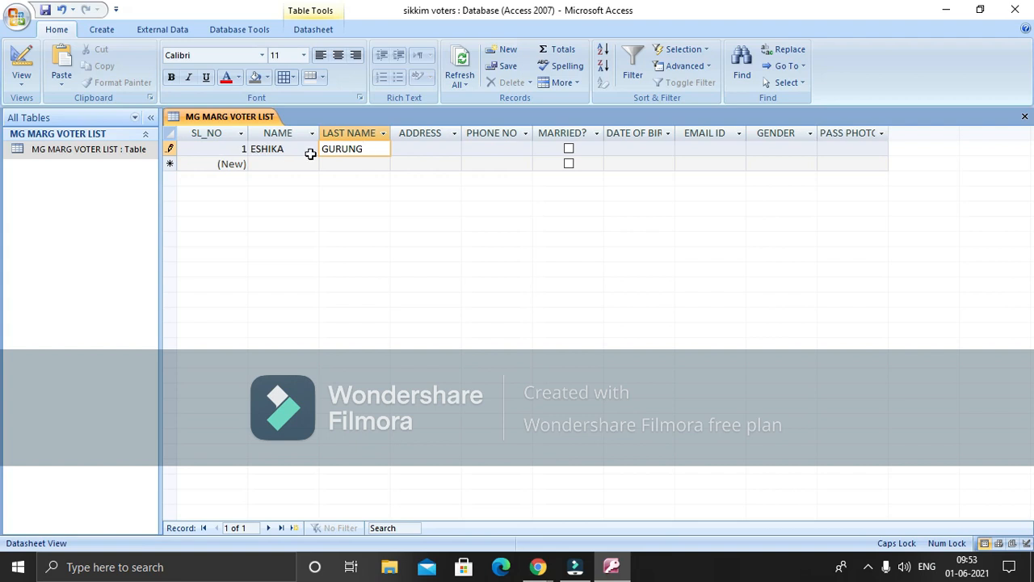
click(402, 149)
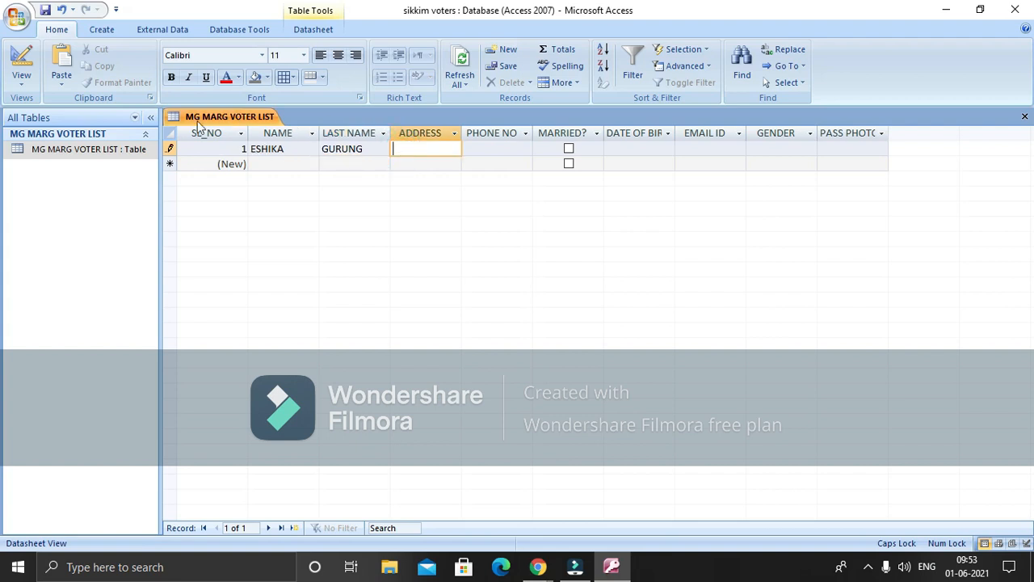
click(31, 85)
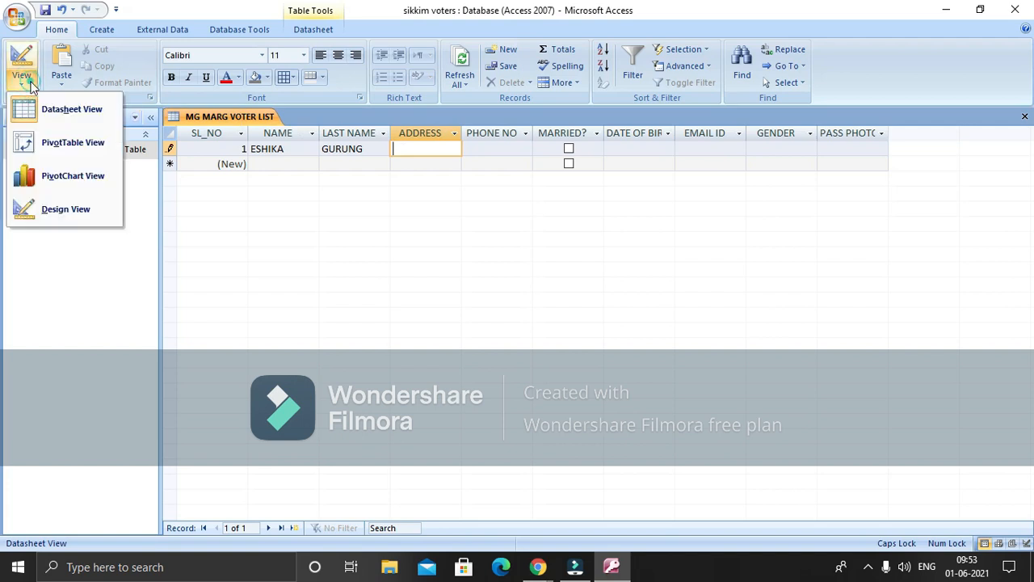
In Design View, set the ADDRESS default value to "MG MARG" and return to Datasheet View
click(66, 210)
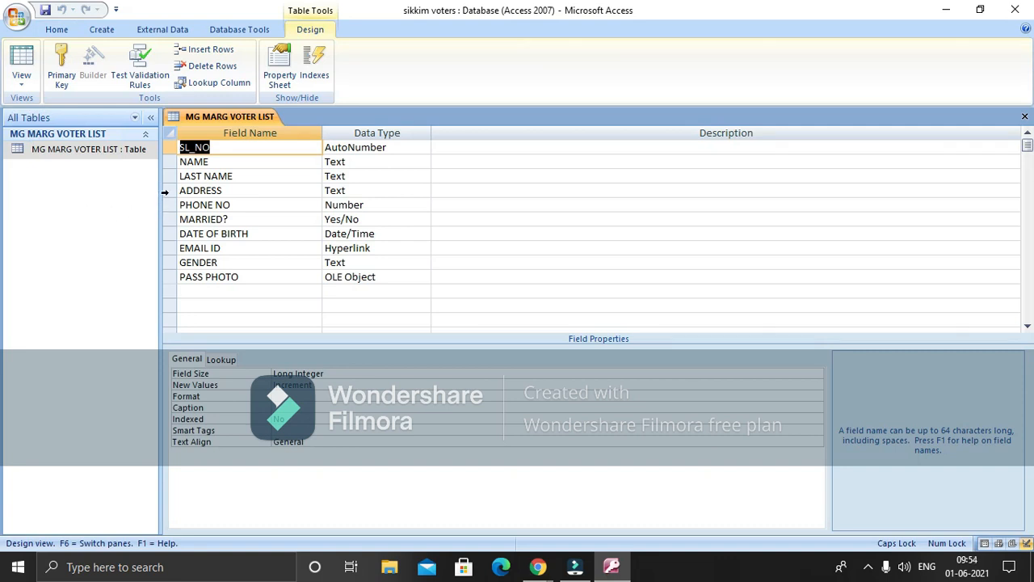
click(166, 193)
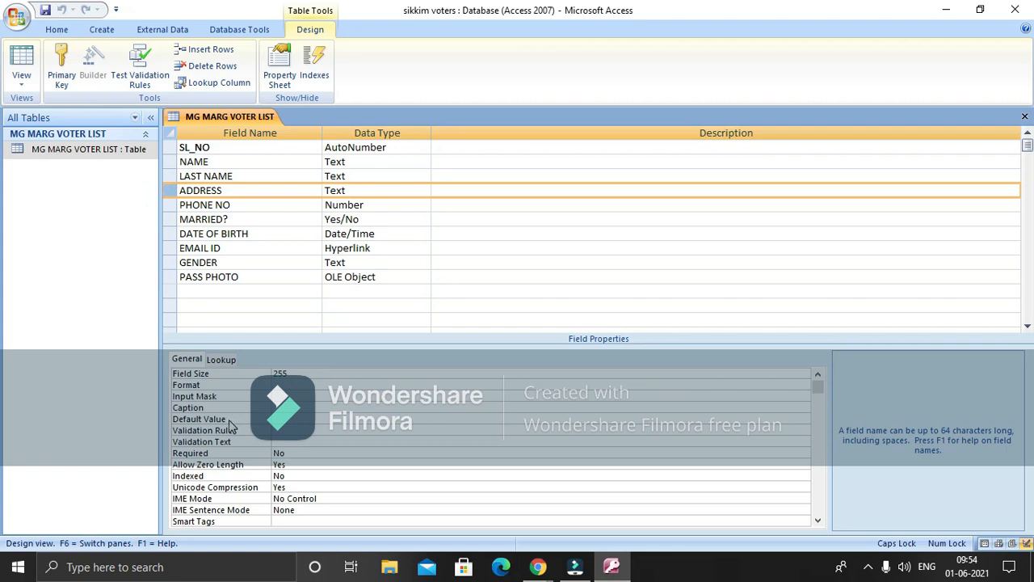
click(278, 419)
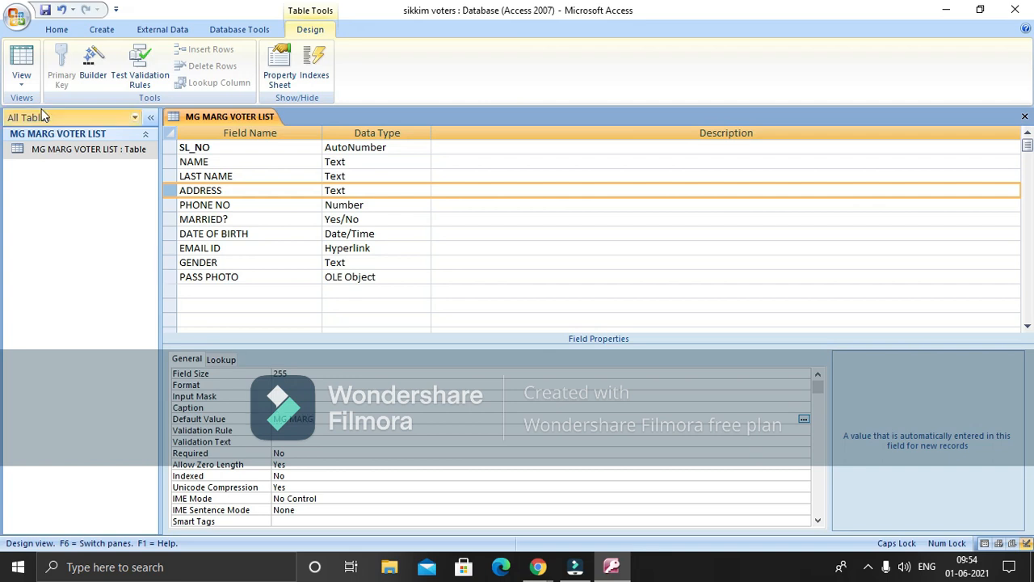
click(22, 78)
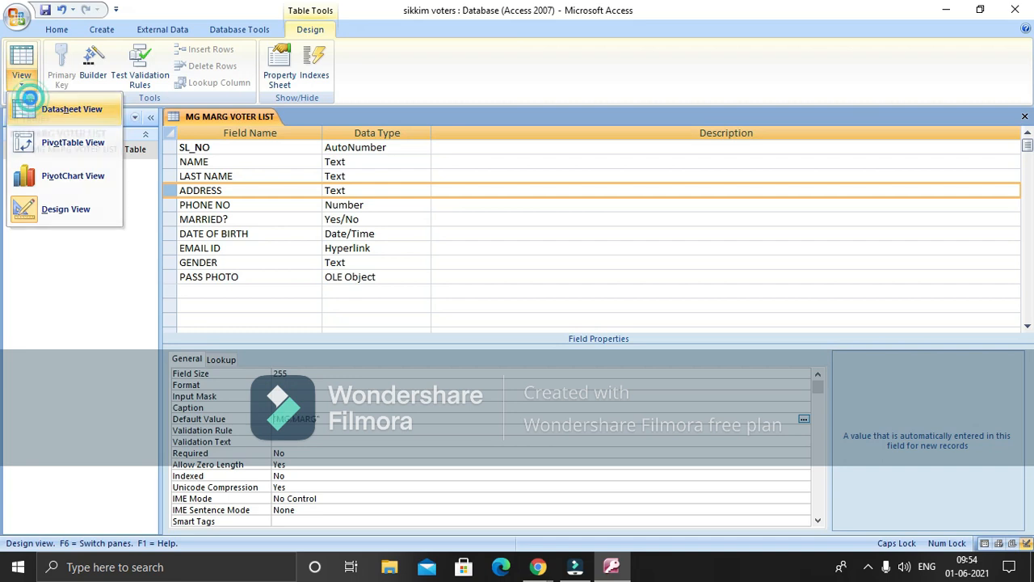
click(29, 100)
click(487, 326)
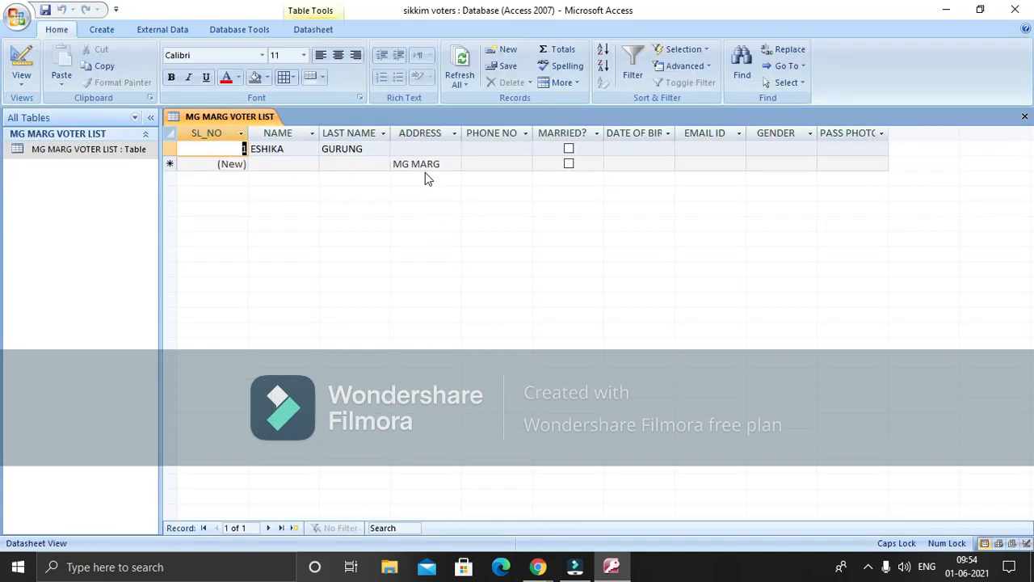
click(422, 153)
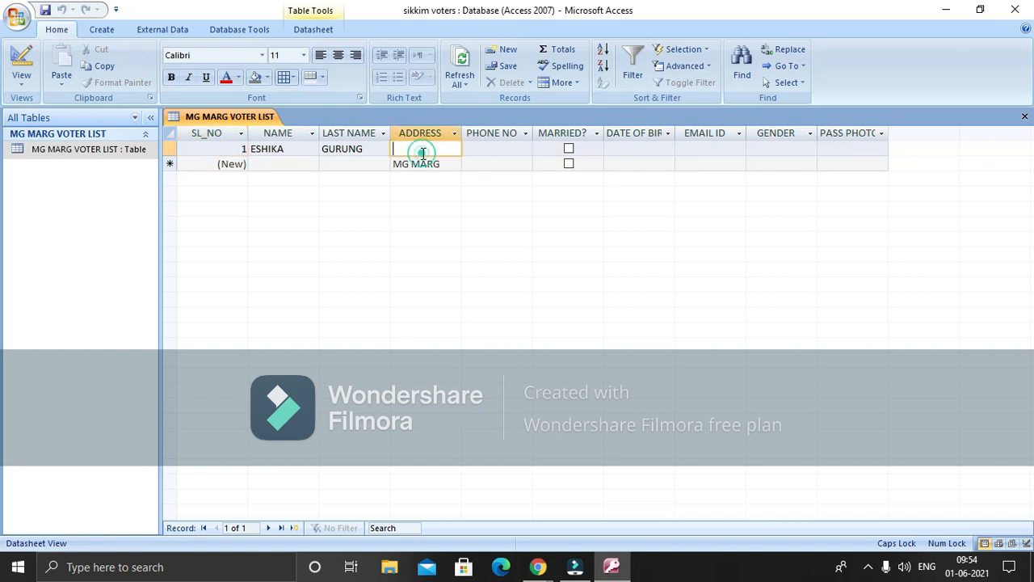
text(MG MARG)
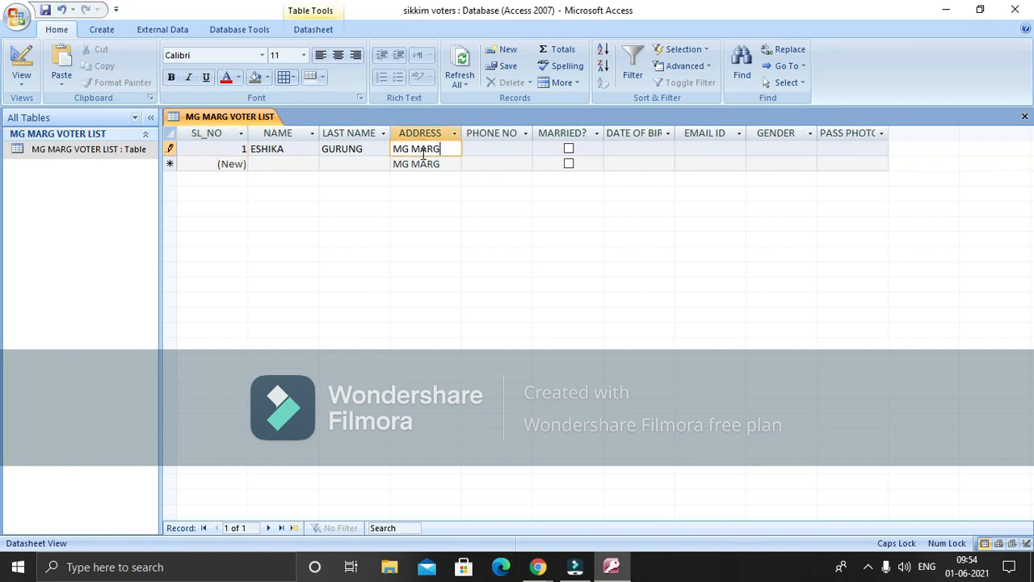
key(Tab)
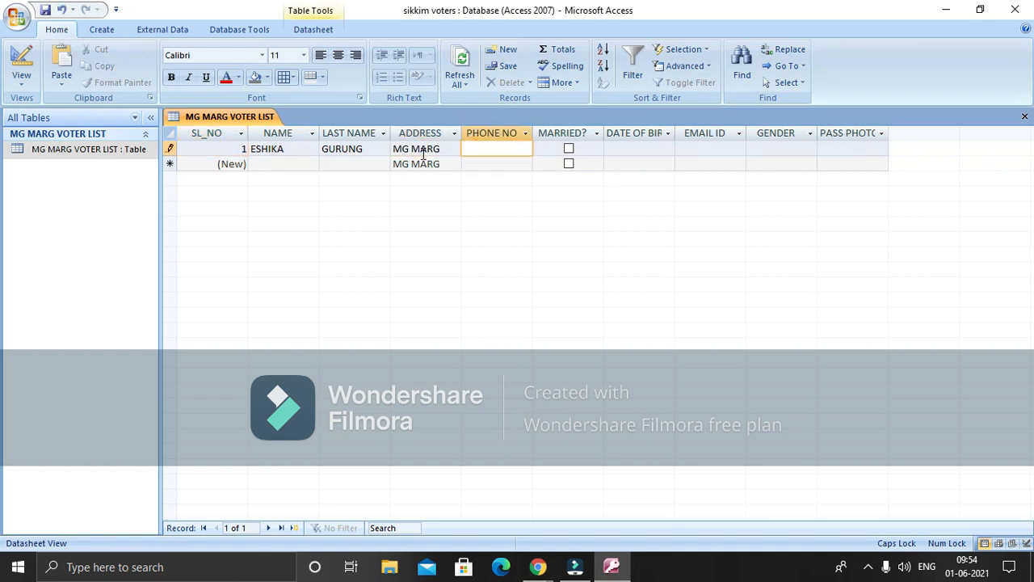
key(Tab)
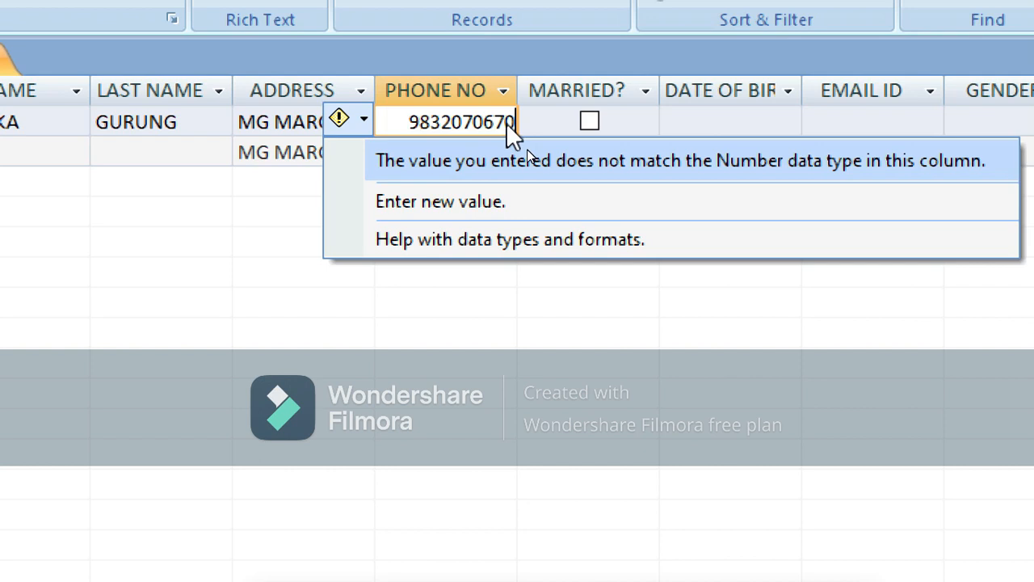
key(Up)
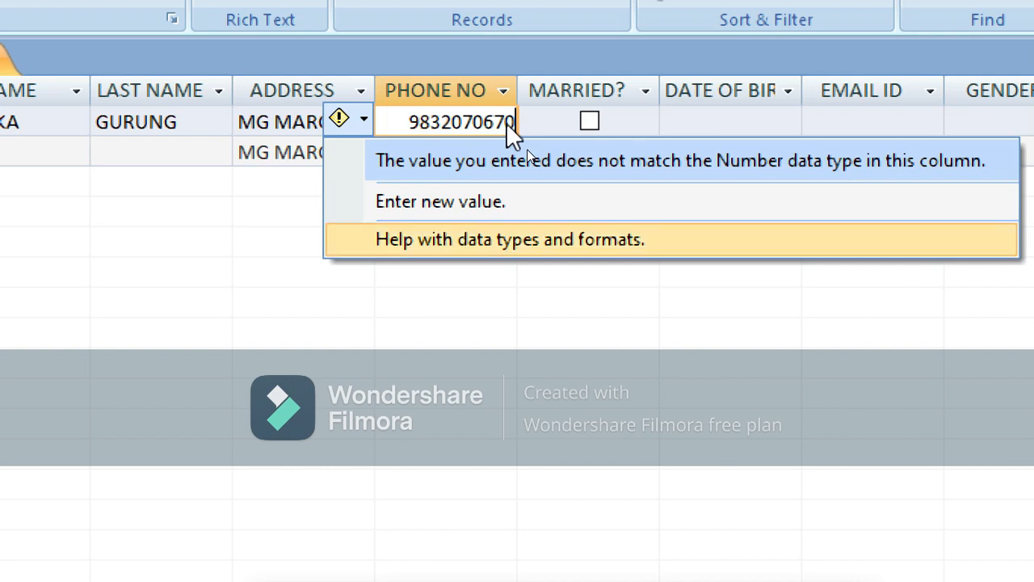
click(433, 340)
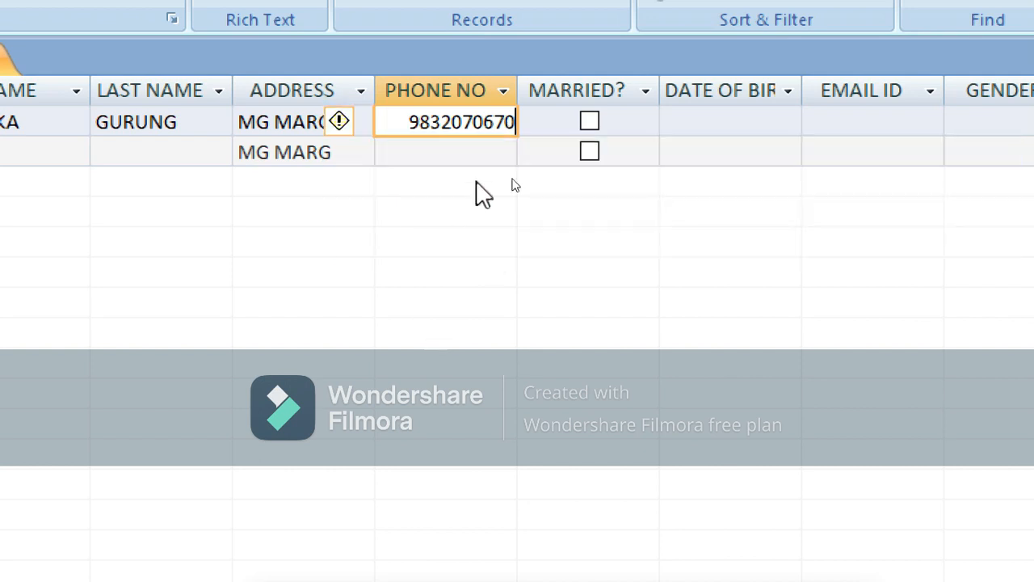
key(BackSpace)
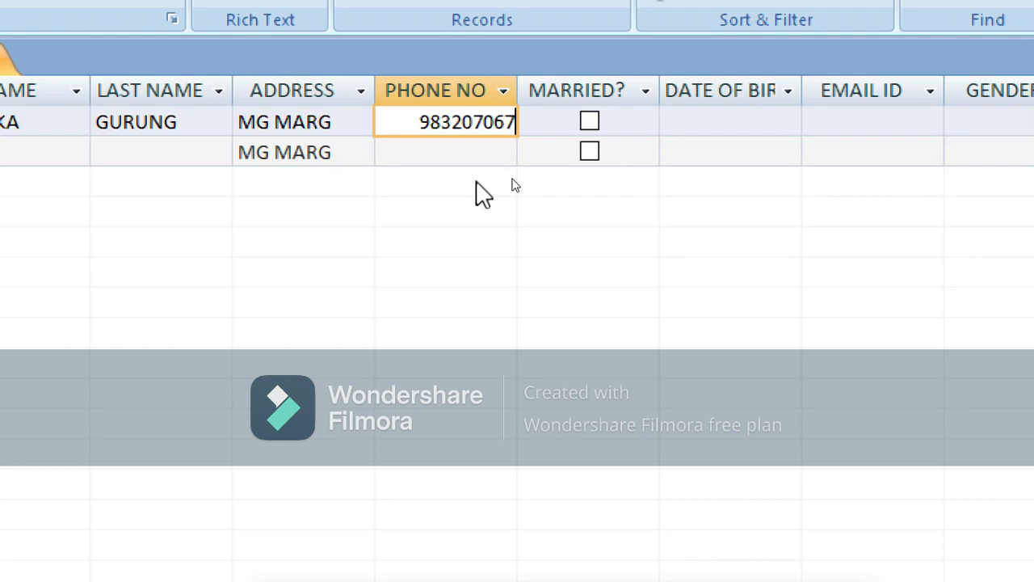
click(545, 129)
click(545, 129)
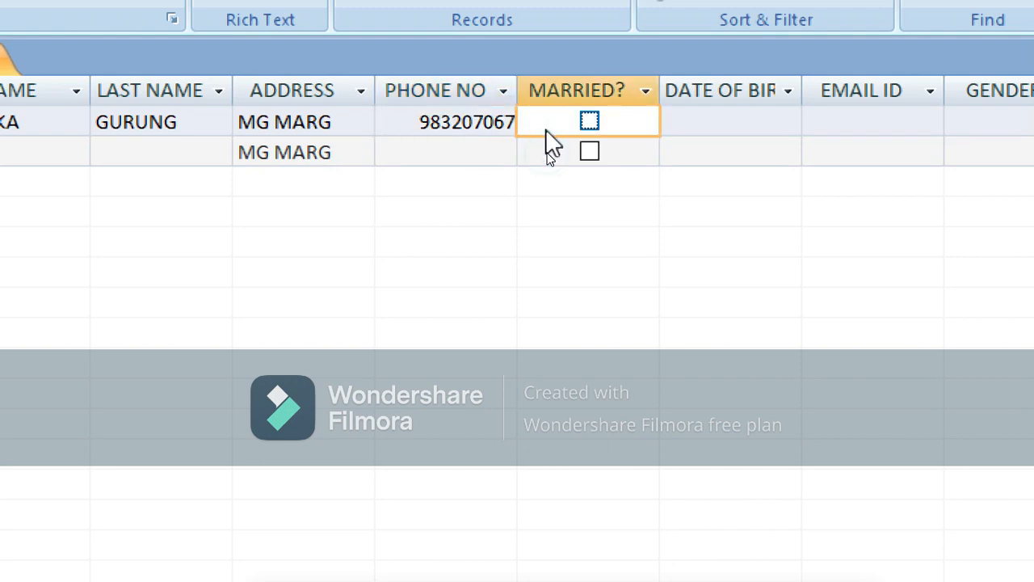
click(503, 125)
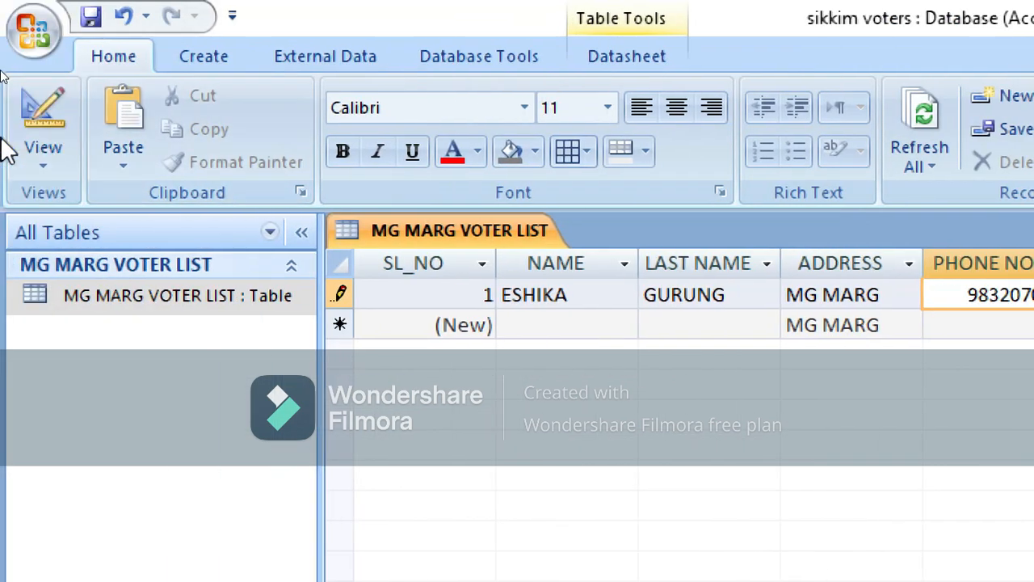
Change the PHONE NO field size from Long Integer to Double and switch back to Datasheet View
click(31, 148)
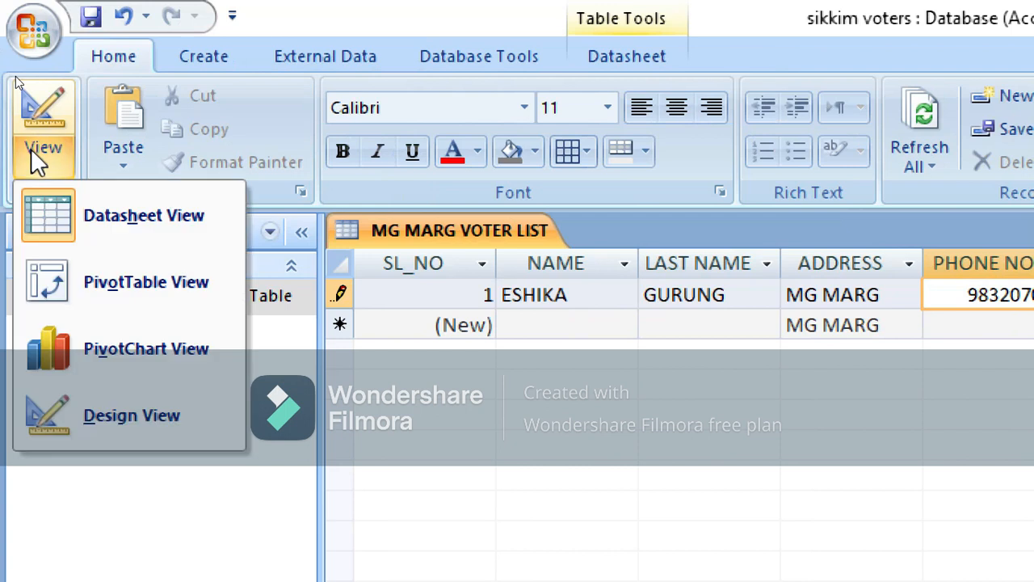
click(133, 408)
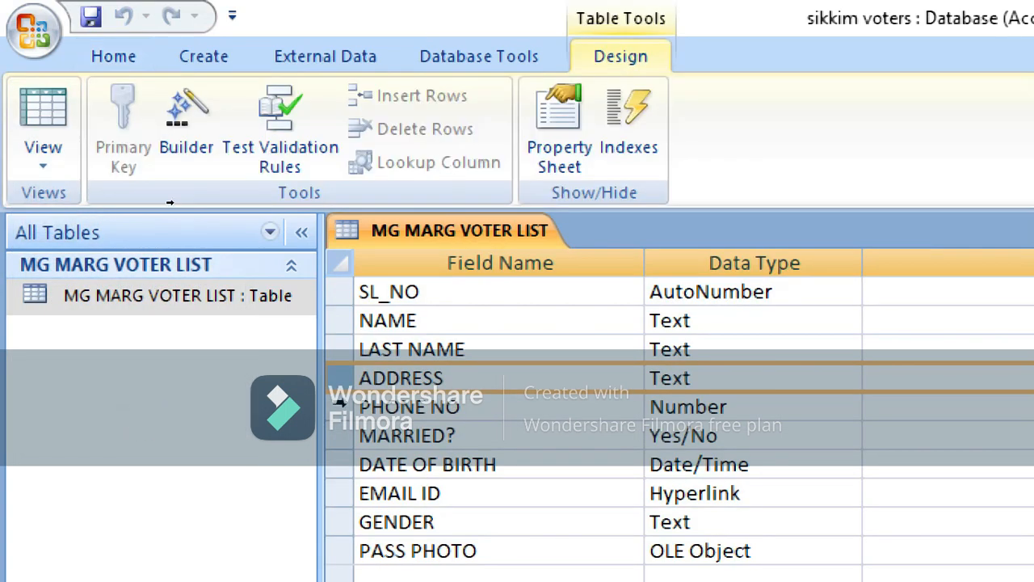
click(341, 403)
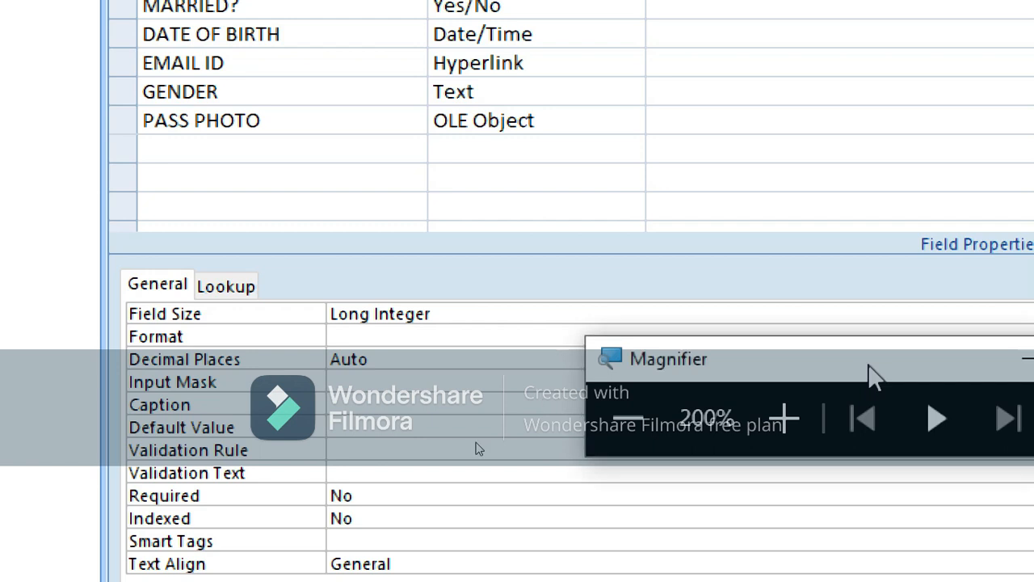
drag(867, 372, 593, 549)
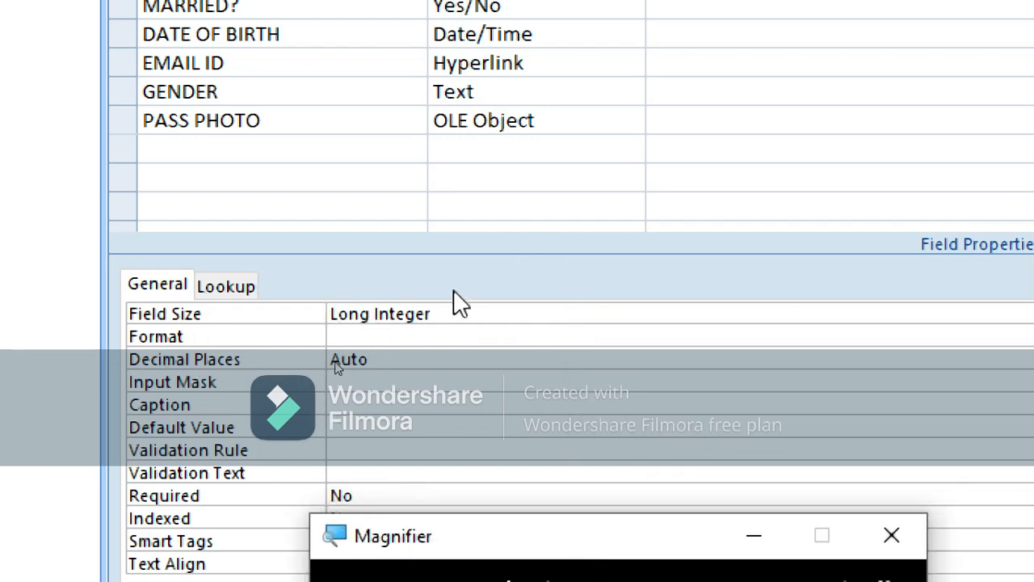
click(467, 310)
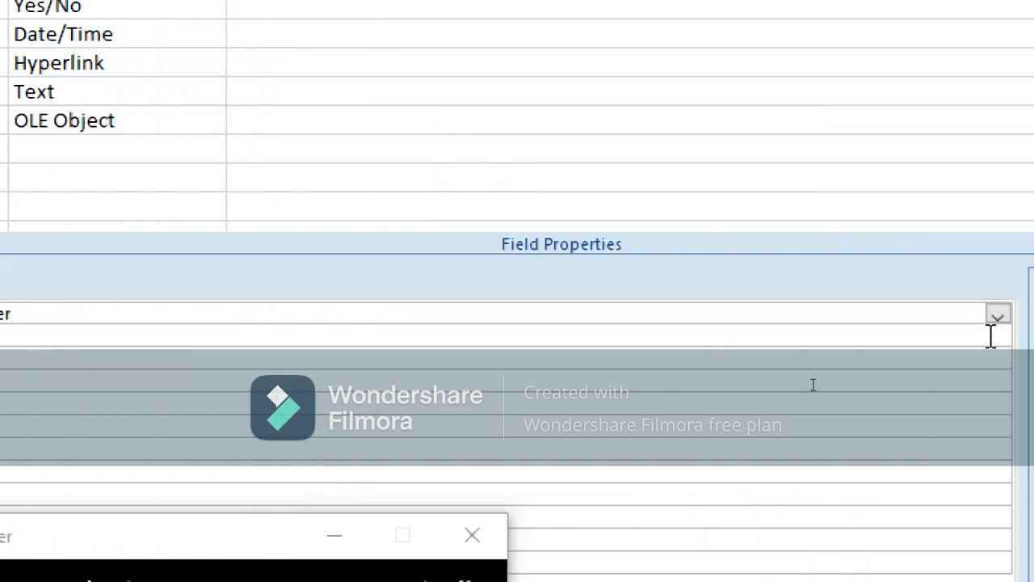
click(997, 315)
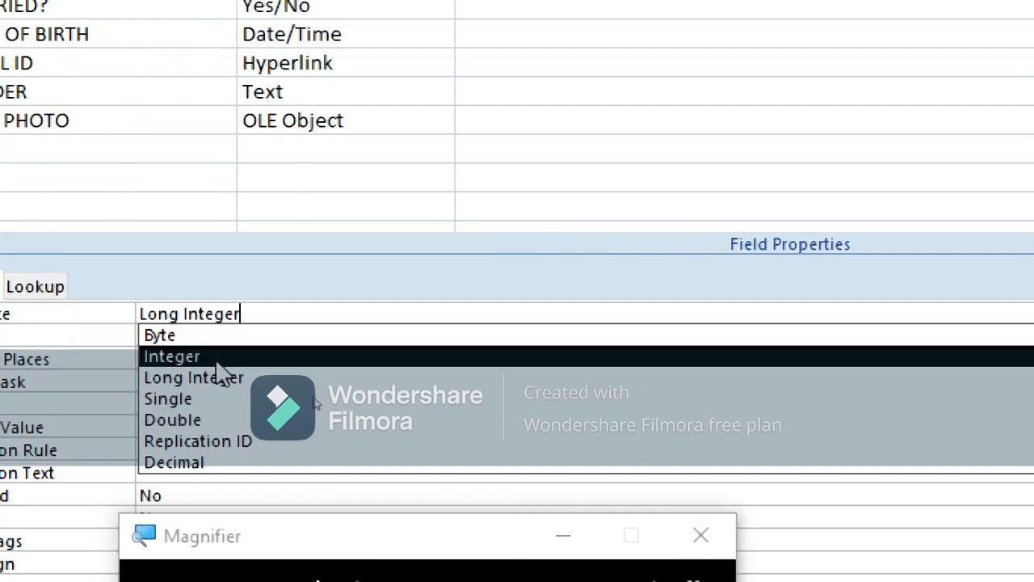
click(216, 426)
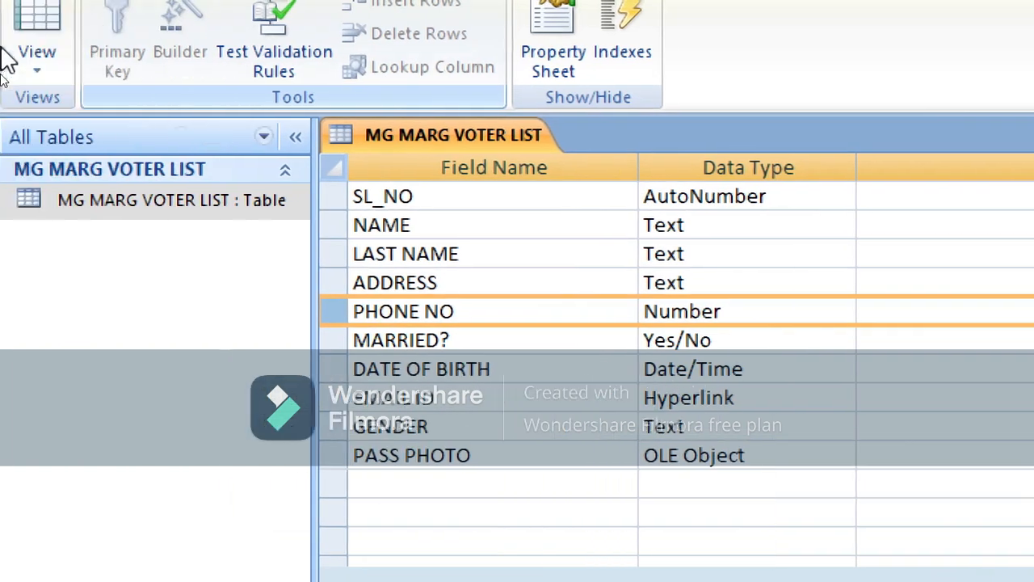
click(50, 59)
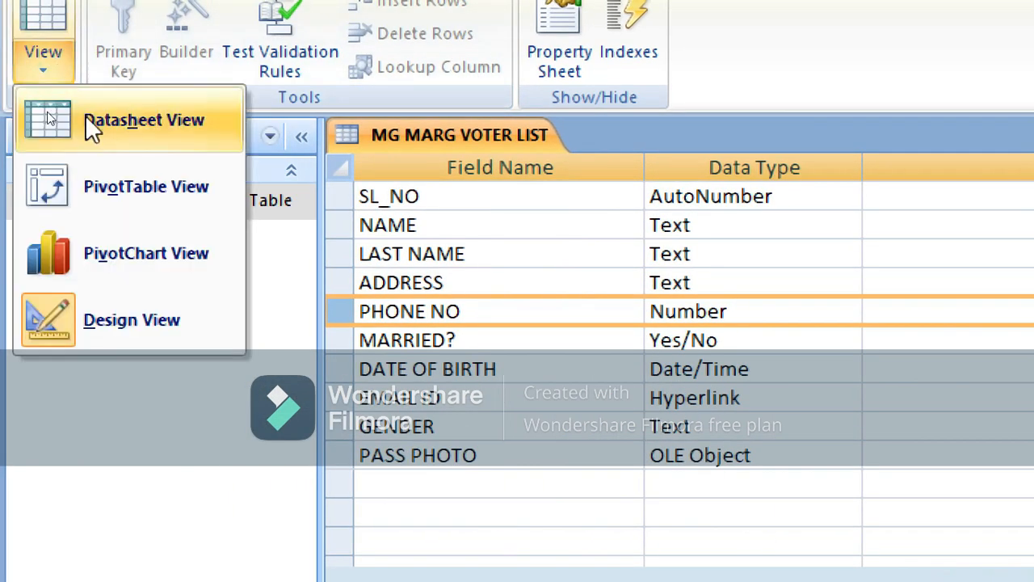
click(105, 133)
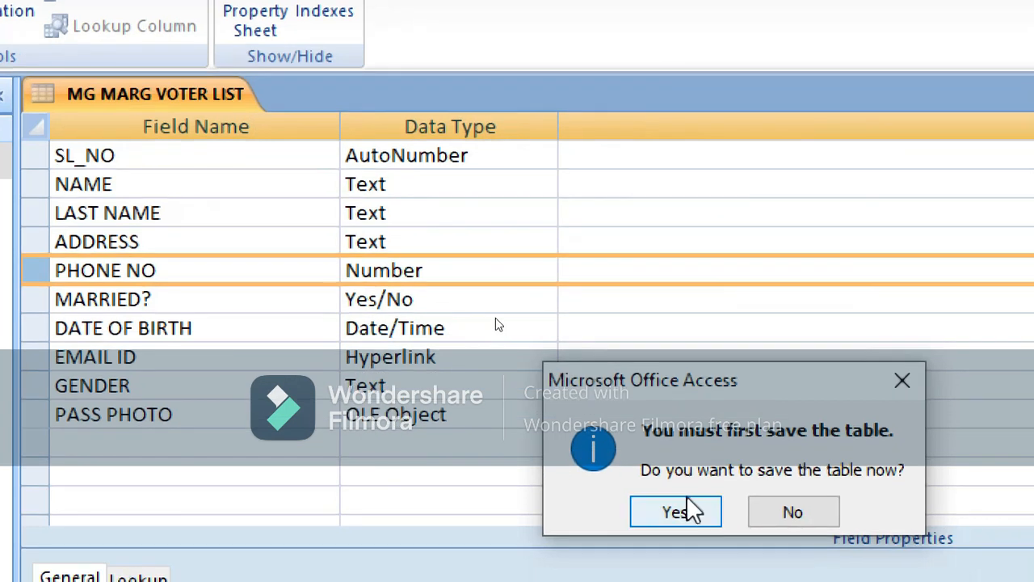
click(687, 511)
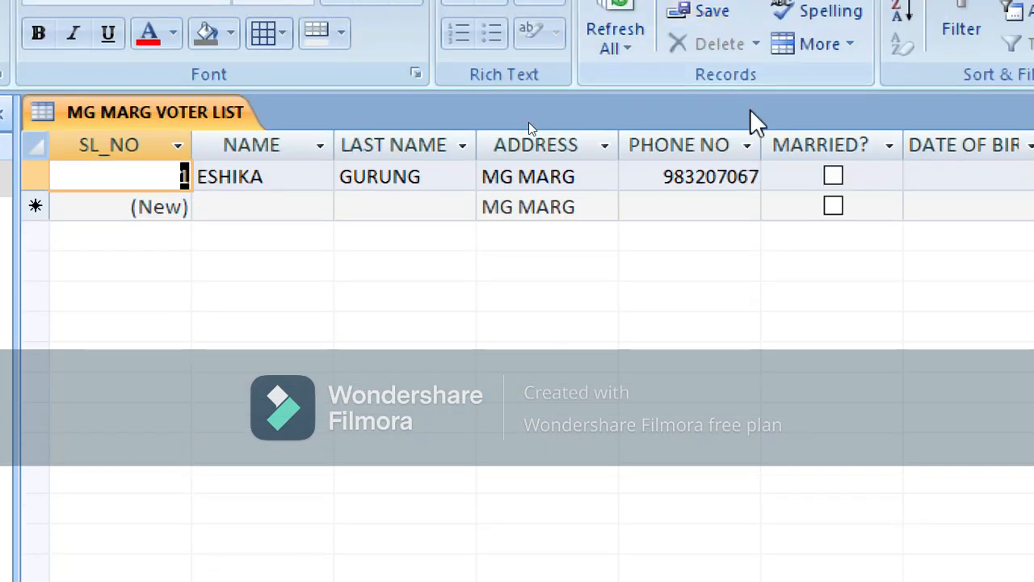
click(760, 175)
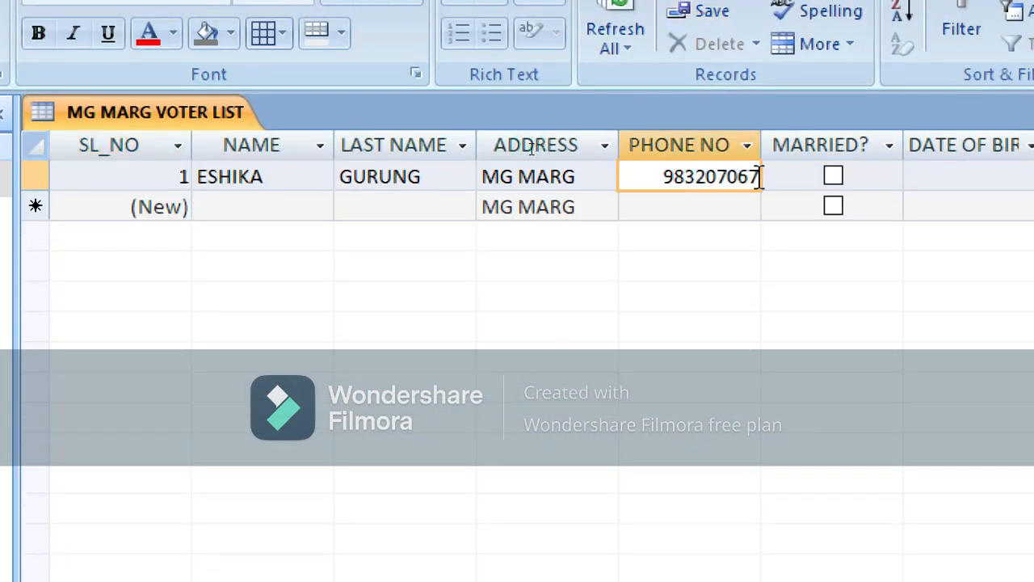
text(0)
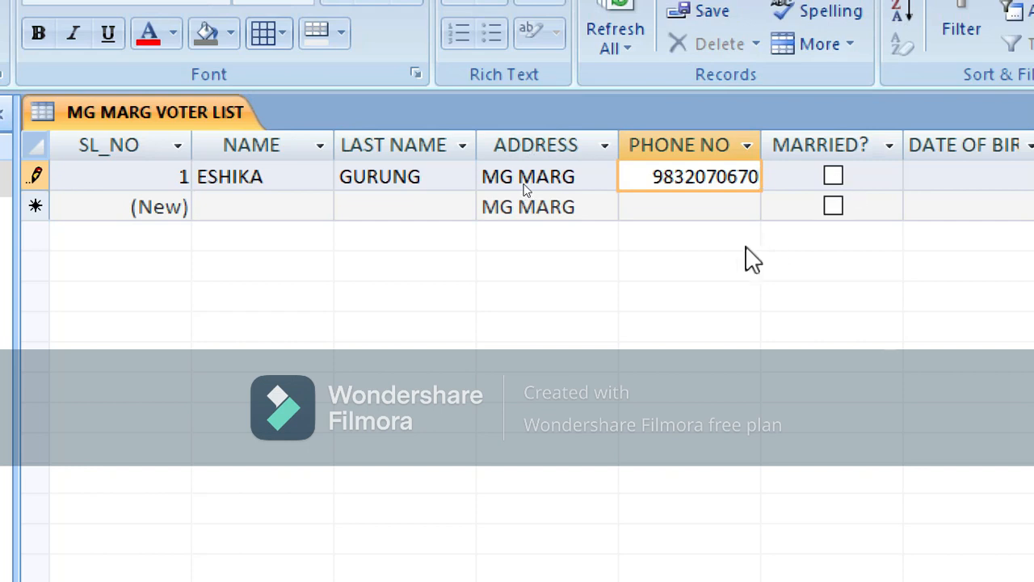
click(722, 208)
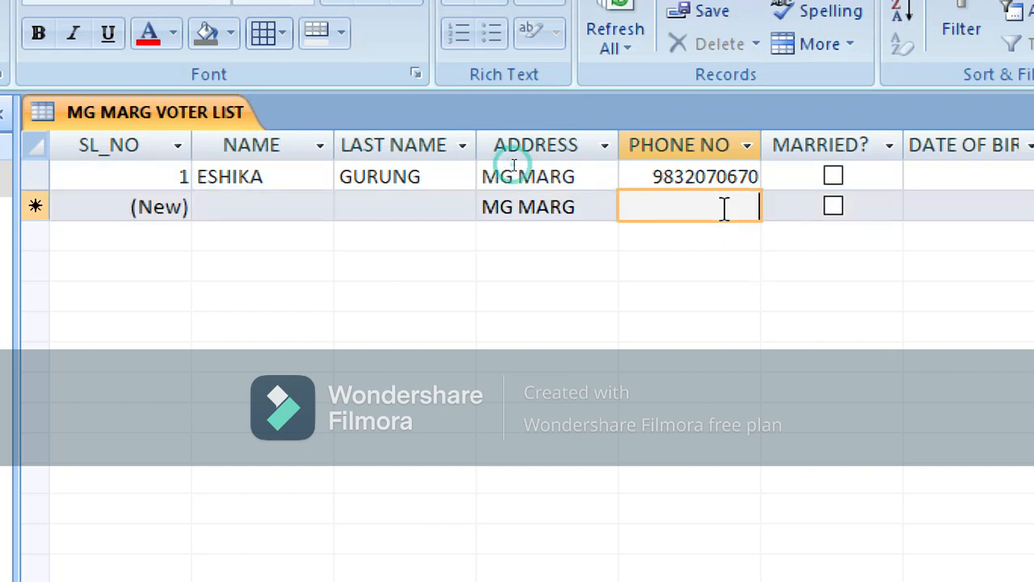
click(834, 177)
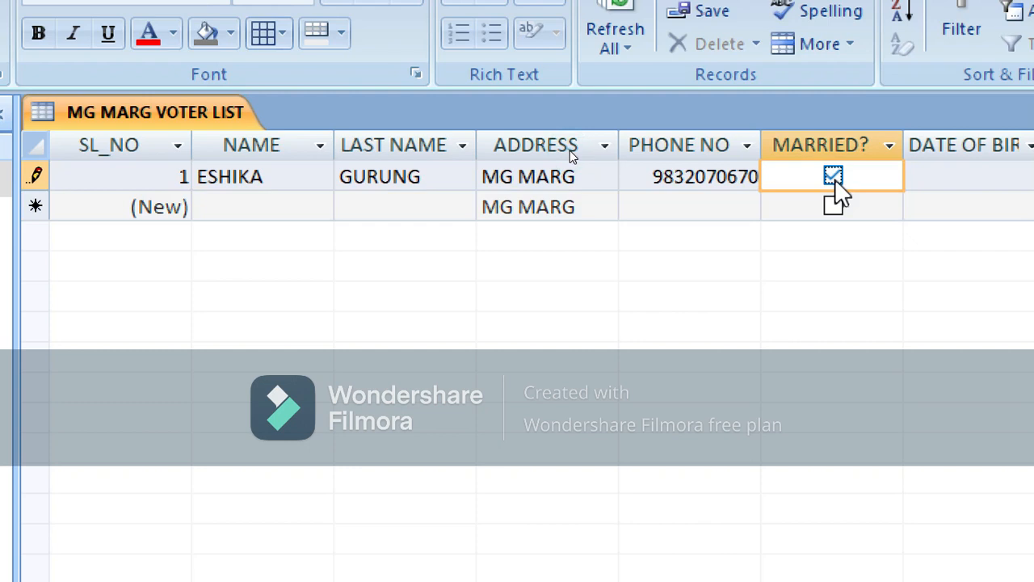
click(941, 179)
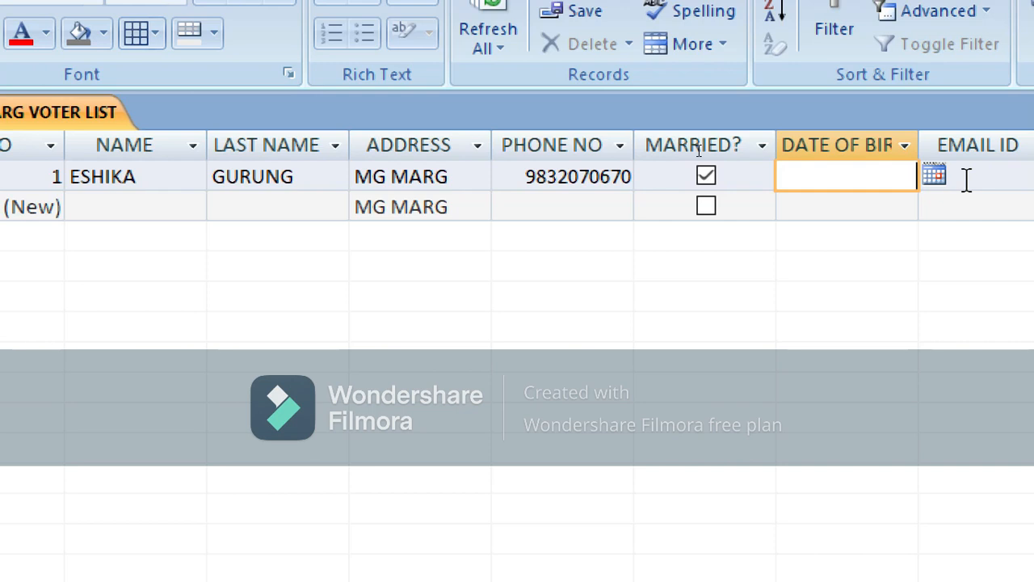
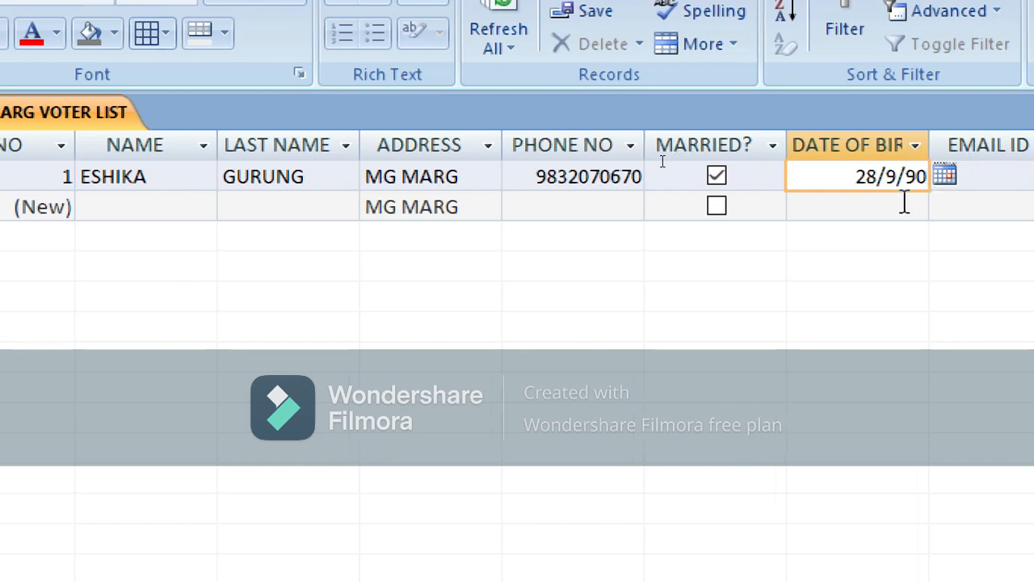
key(Tab)
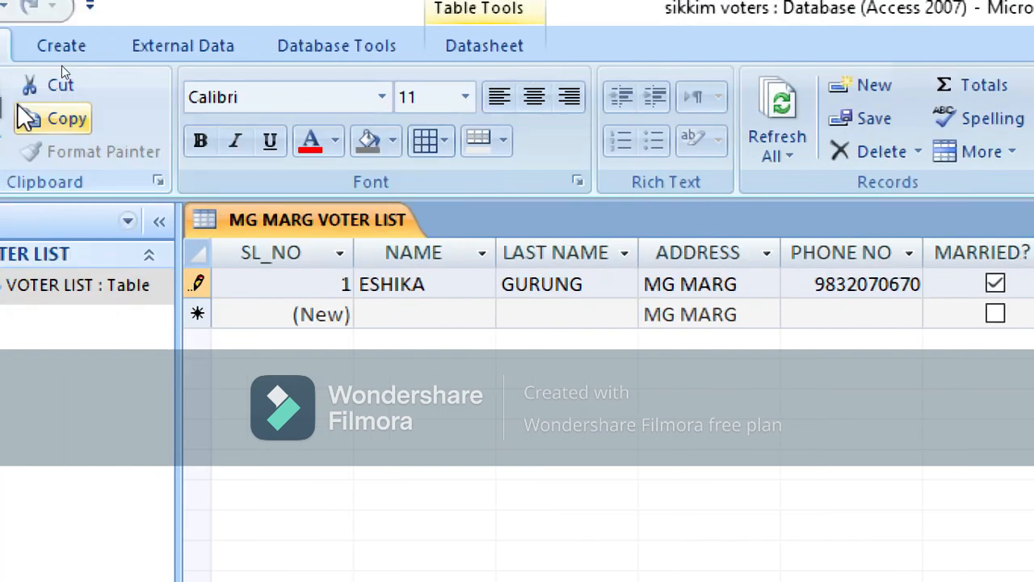
Give DATE OF BIRTH the Long Date format, then save and return to the datasheet
click(56, 154)
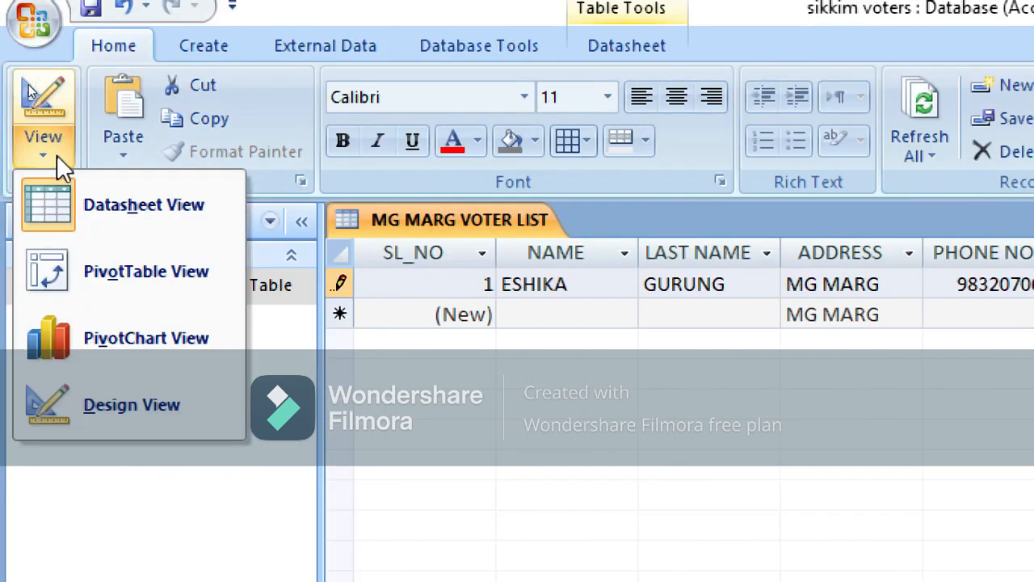
click(154, 408)
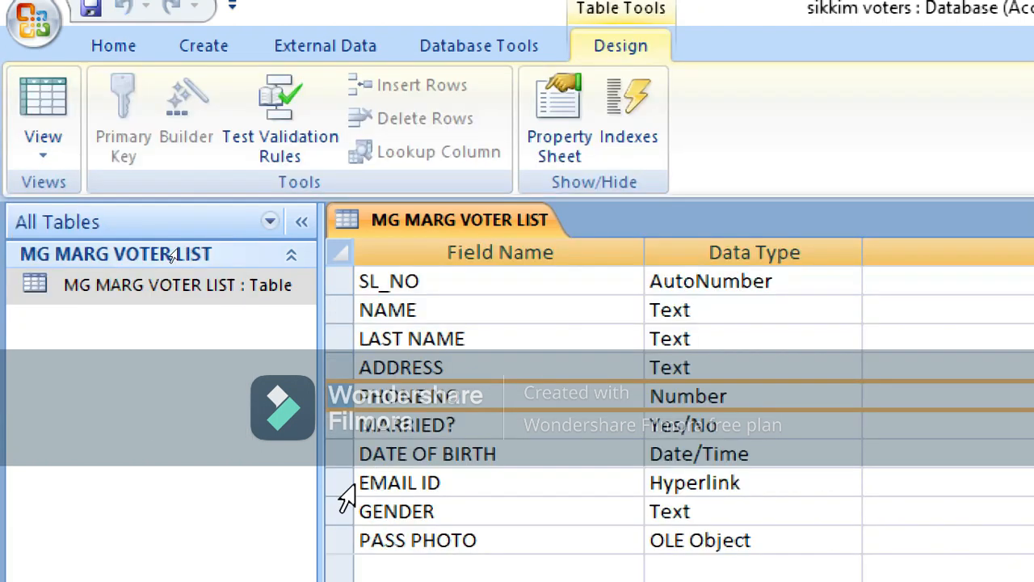
click(347, 448)
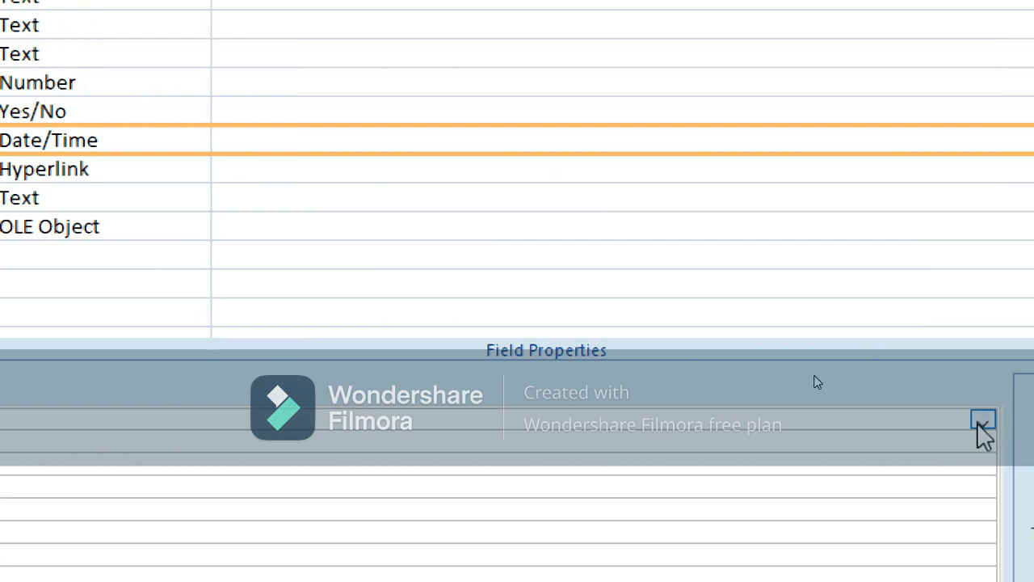
click(982, 423)
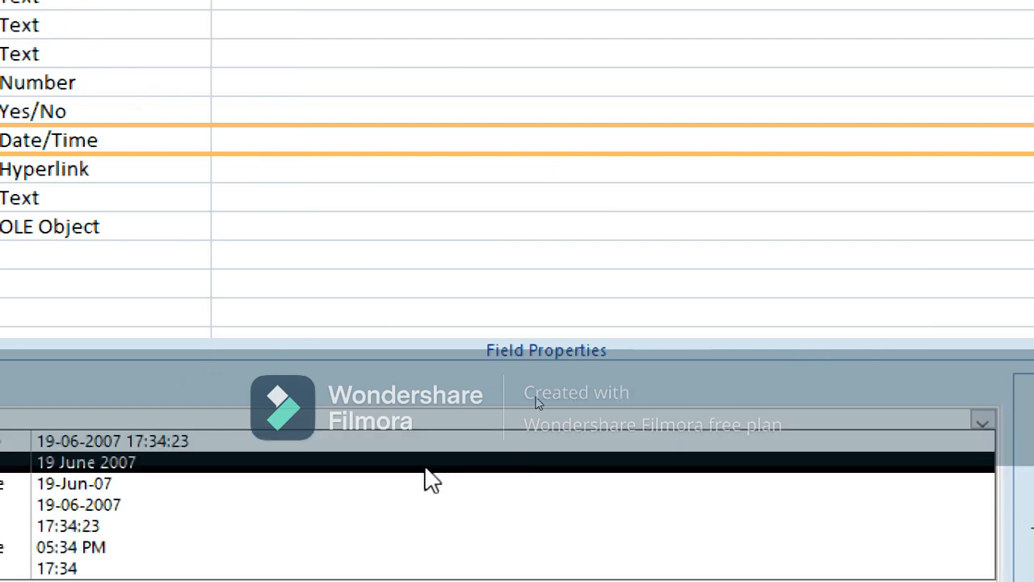
click(330, 463)
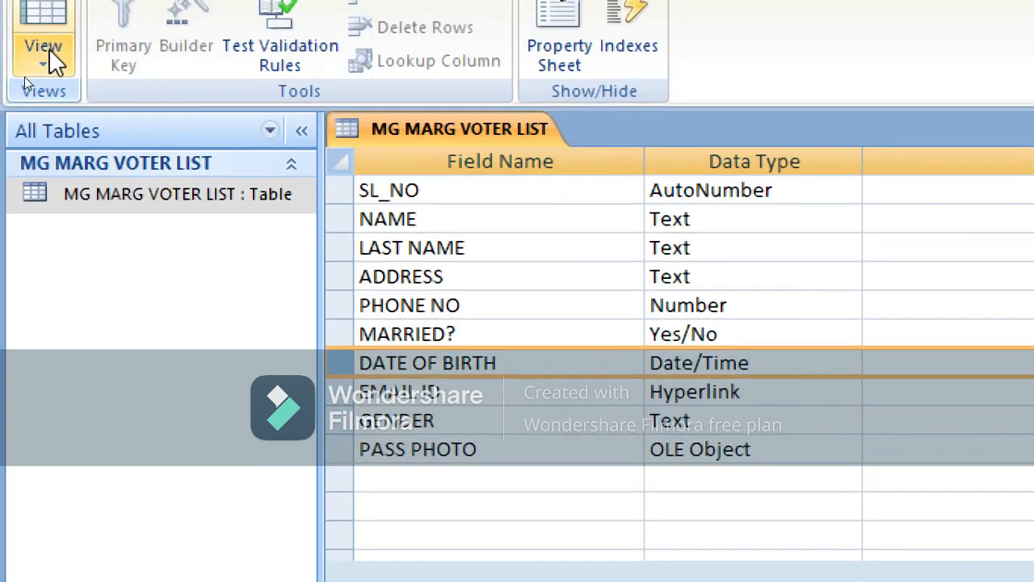
click(49, 55)
click(97, 127)
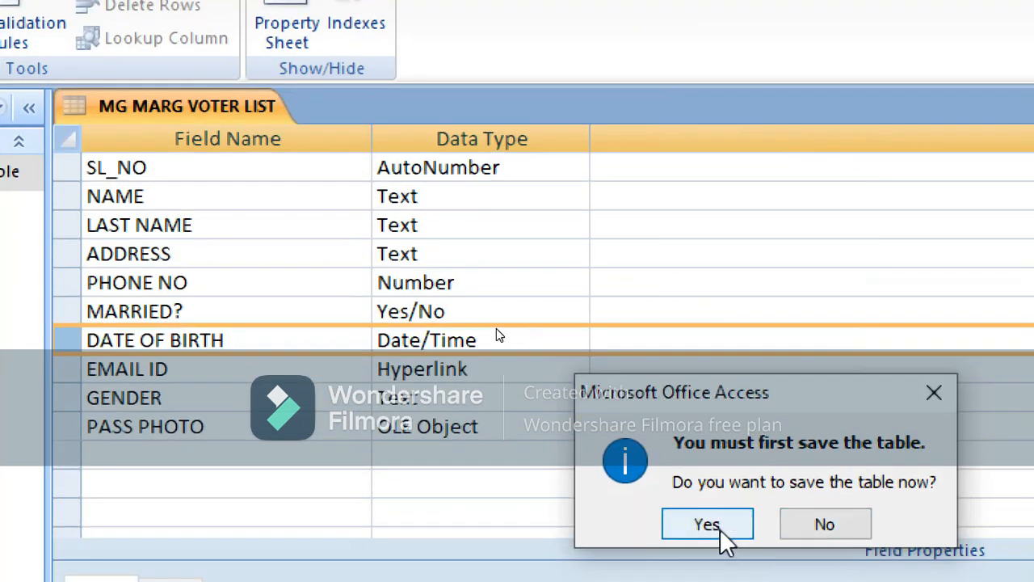
click(711, 548)
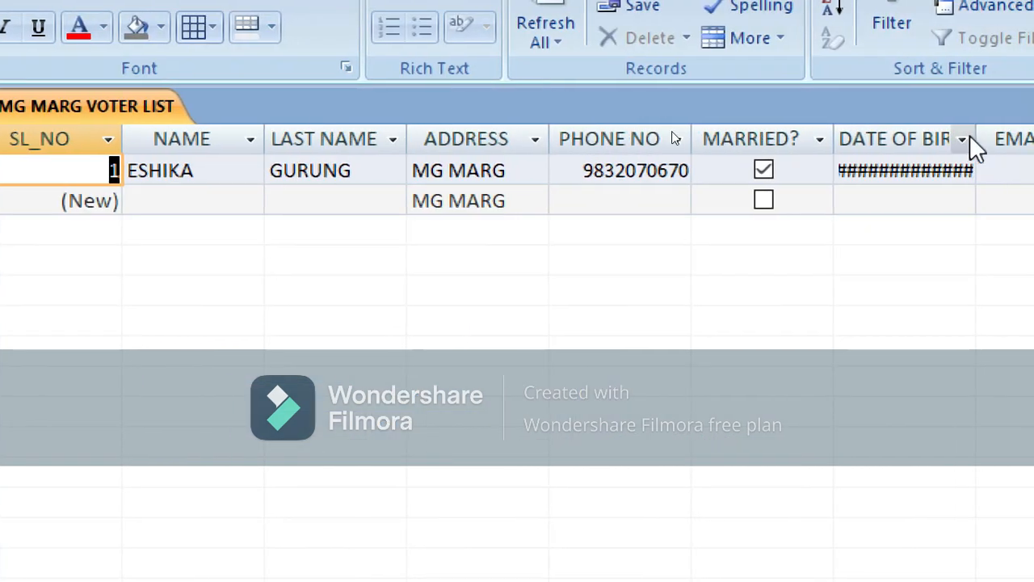
Widen the DATE OF BIRTH column and enter the voter's Gmail address in EMAIL ID
drag(970, 145, 997, 143)
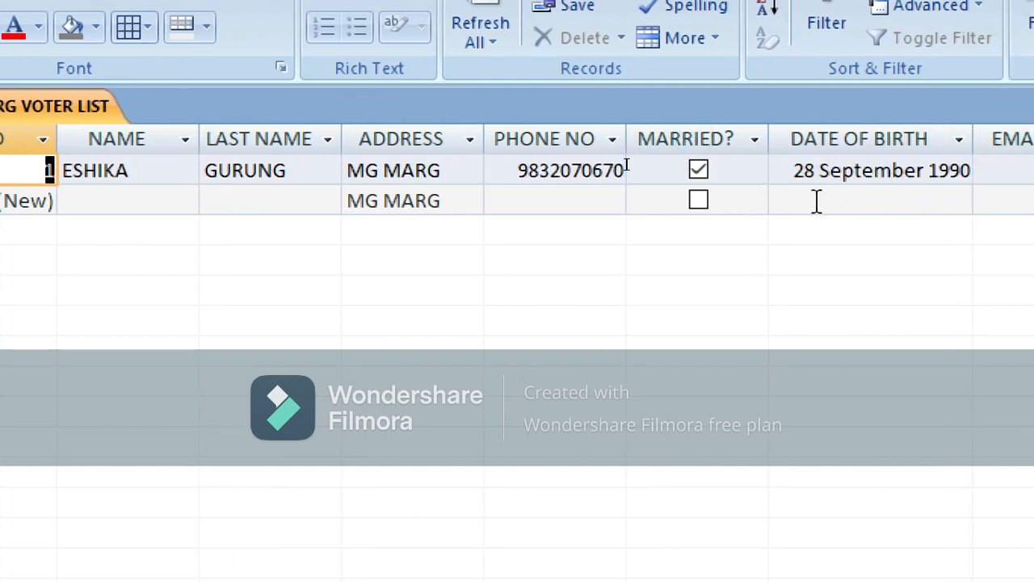
click(985, 173)
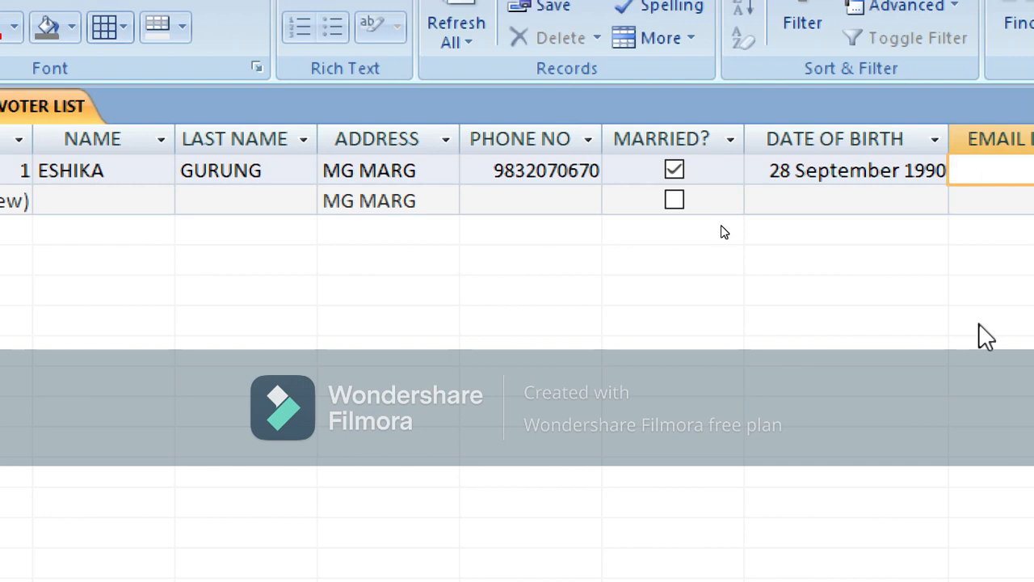
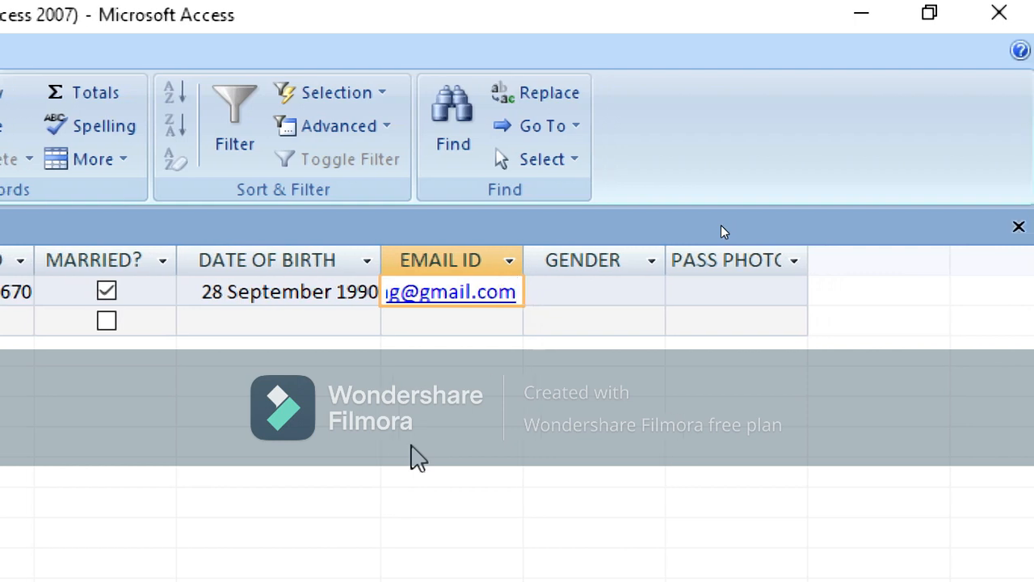
key(Tab)
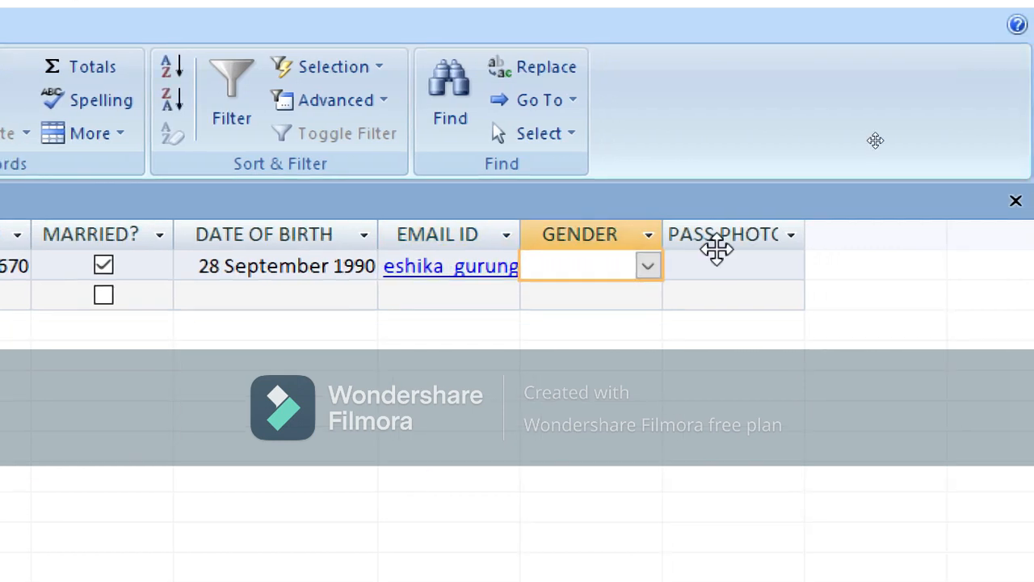
Set the first voter's GENDER to FEMALE
click(648, 266)
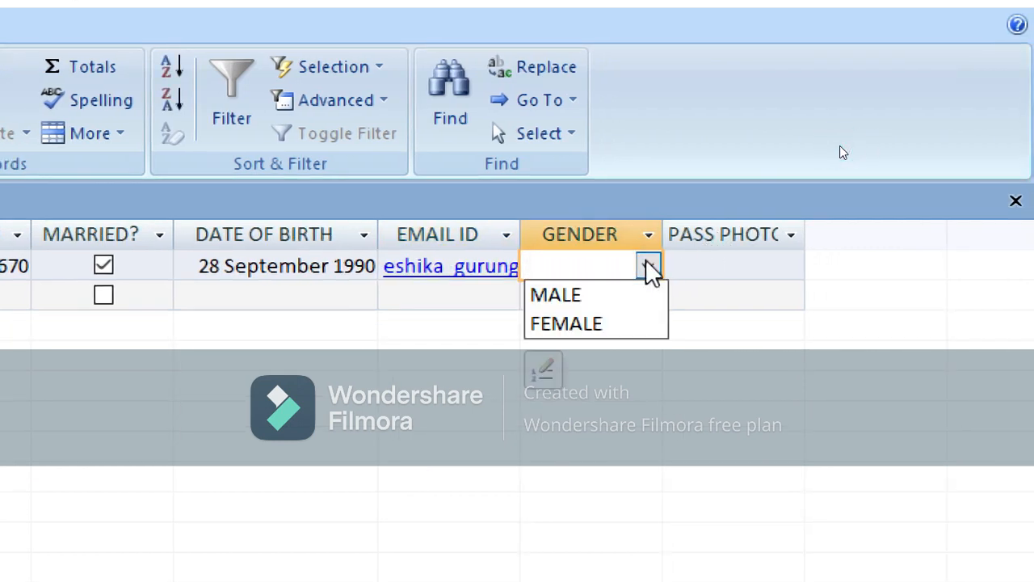
click(590, 326)
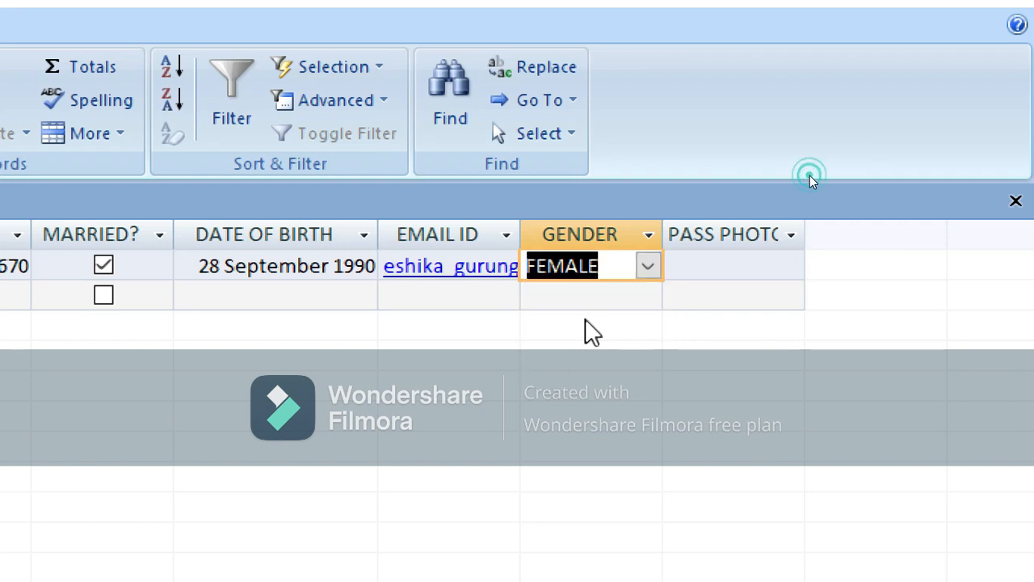
click(719, 272)
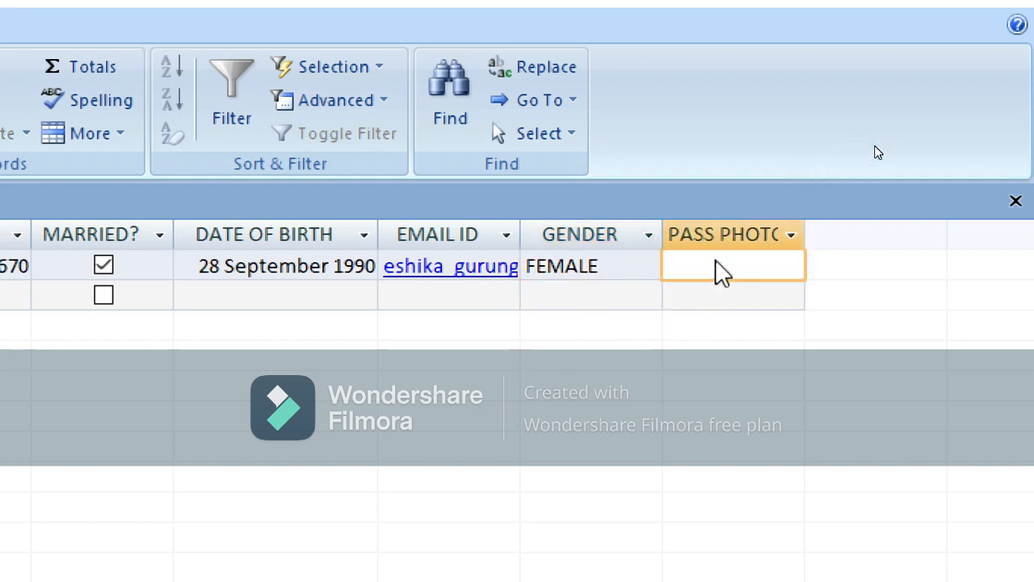
Insert picture 112329 from Pictures > MY WALLPAPER as a linked file into ESHIKA's PASS PHOTO cell
right_click(727, 256)
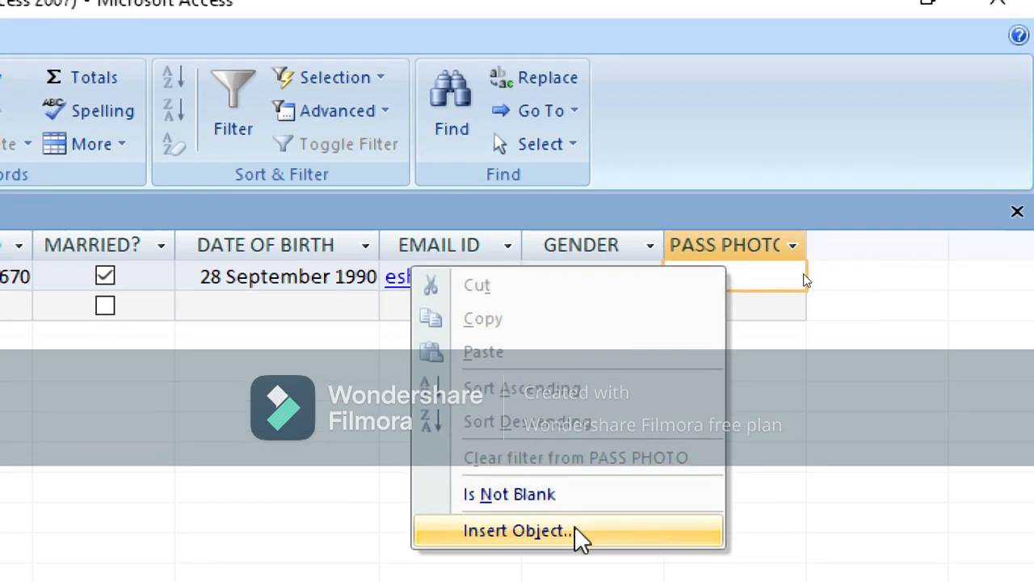
click(517, 530)
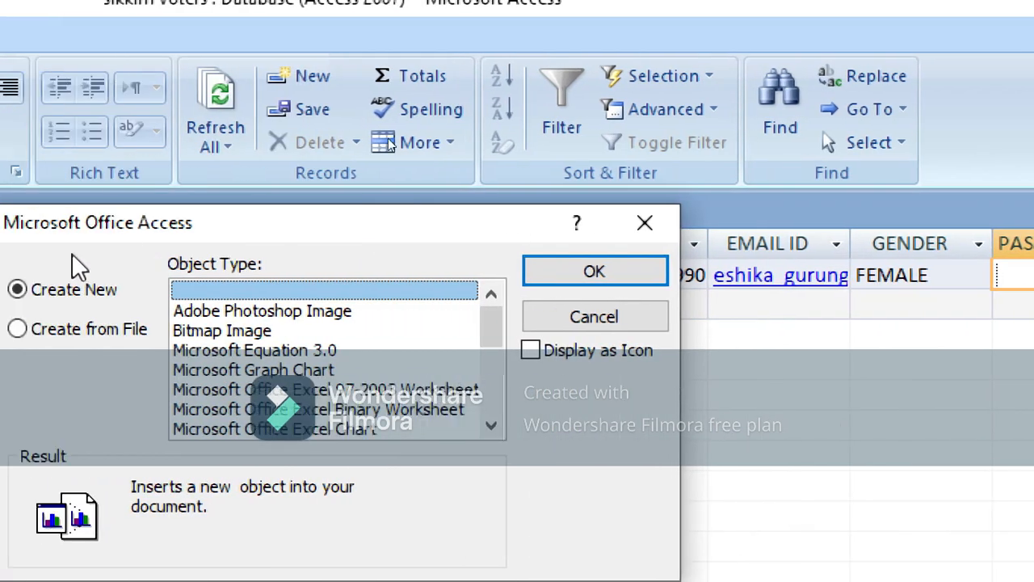
drag(144, 226, 425, 16)
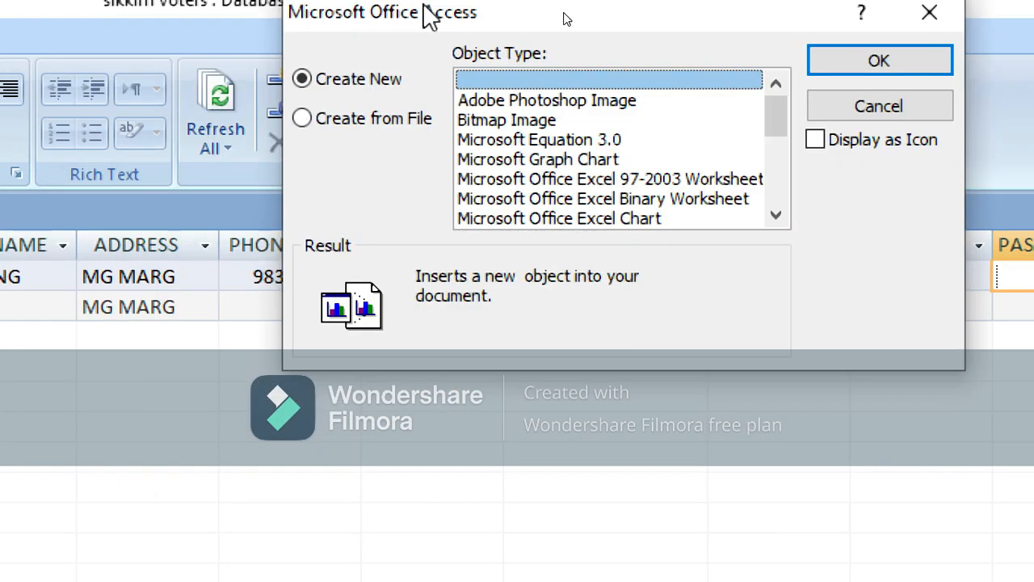
click(306, 121)
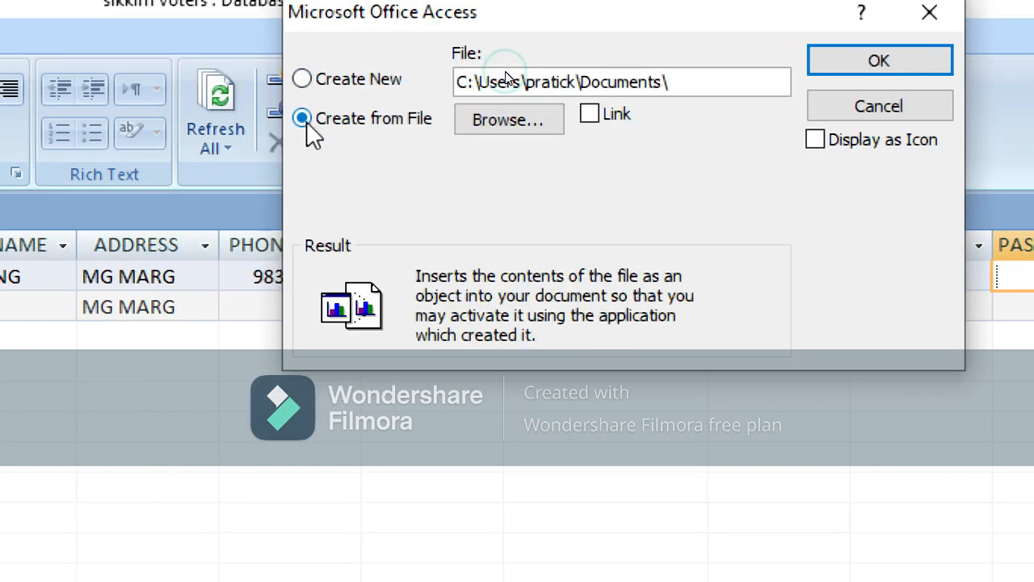
click(590, 114)
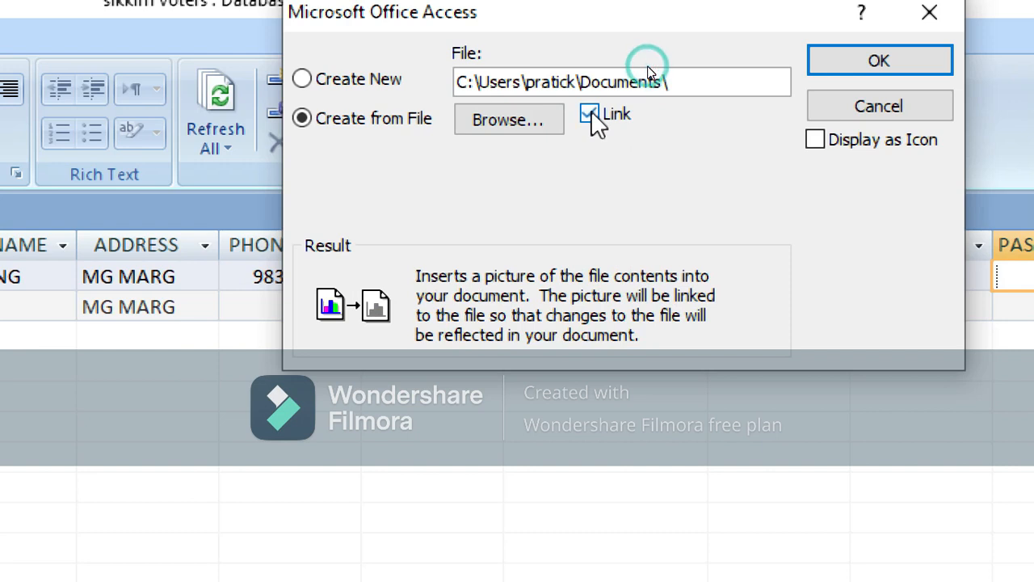
click(509, 119)
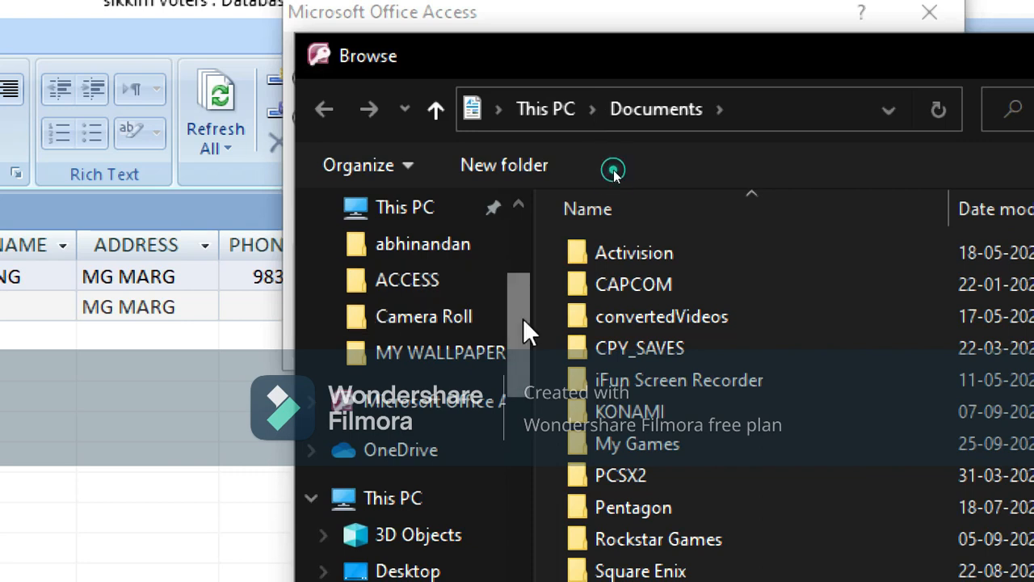
drag(523, 319, 525, 262)
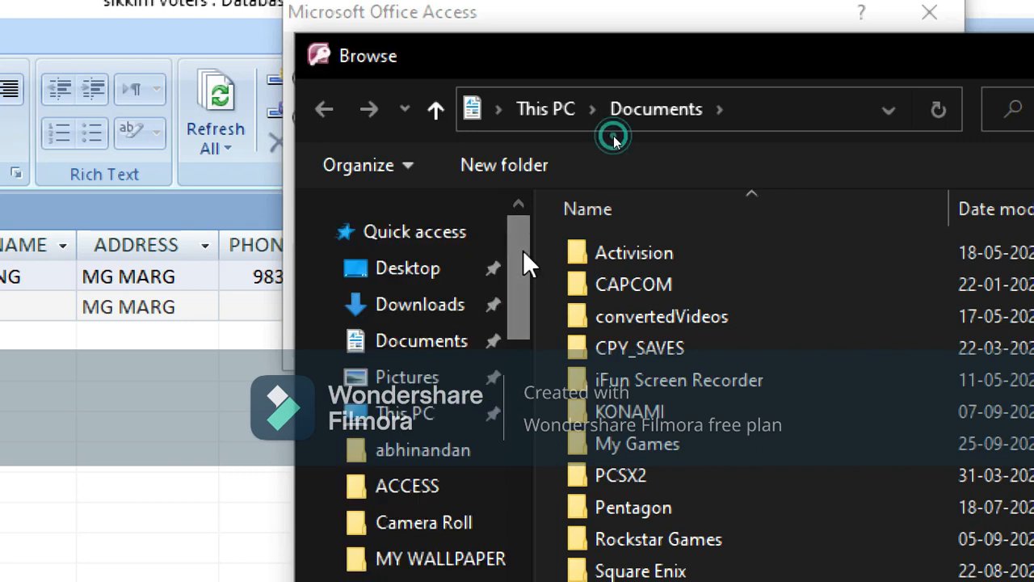
click(423, 380)
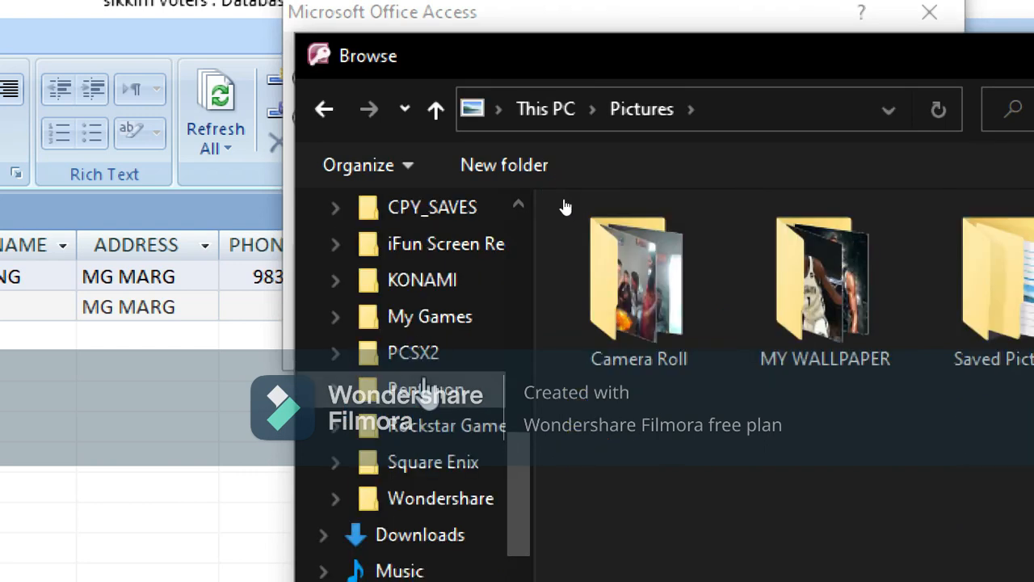
double_click(808, 288)
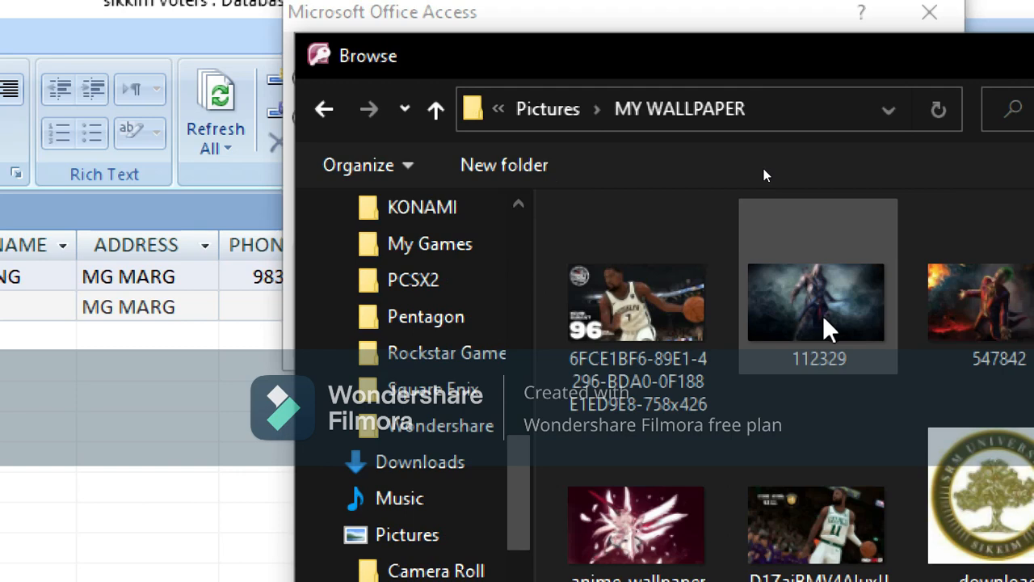
click(822, 317)
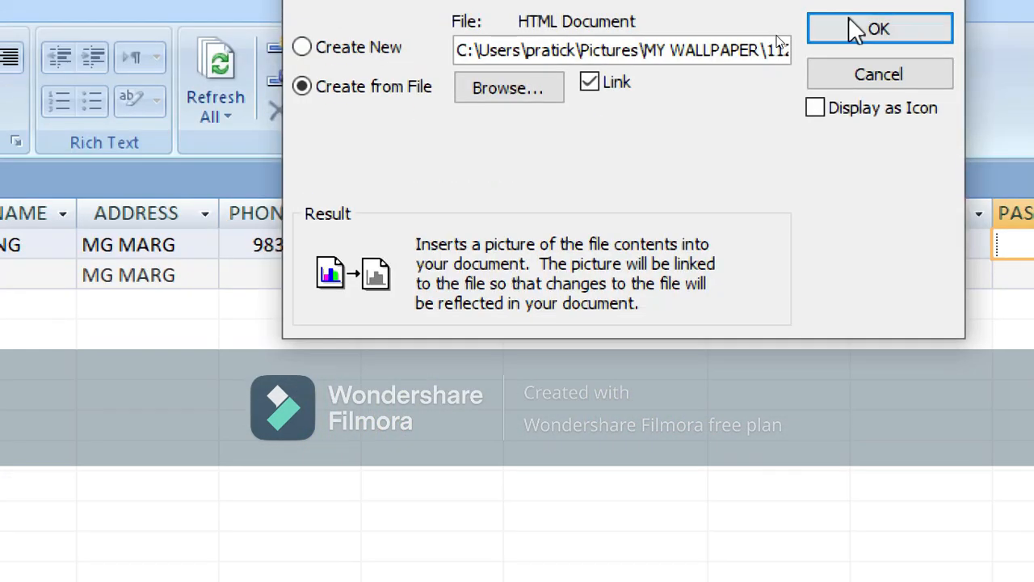
click(854, 29)
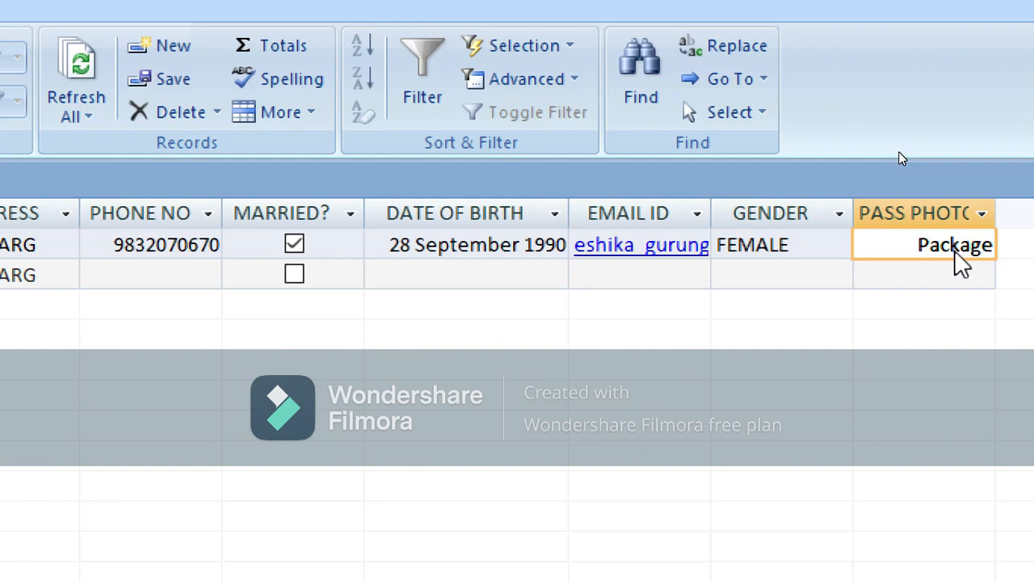
Reset magnification to normal and place the cursor in the new blank record's NAME field
key(super+minus)
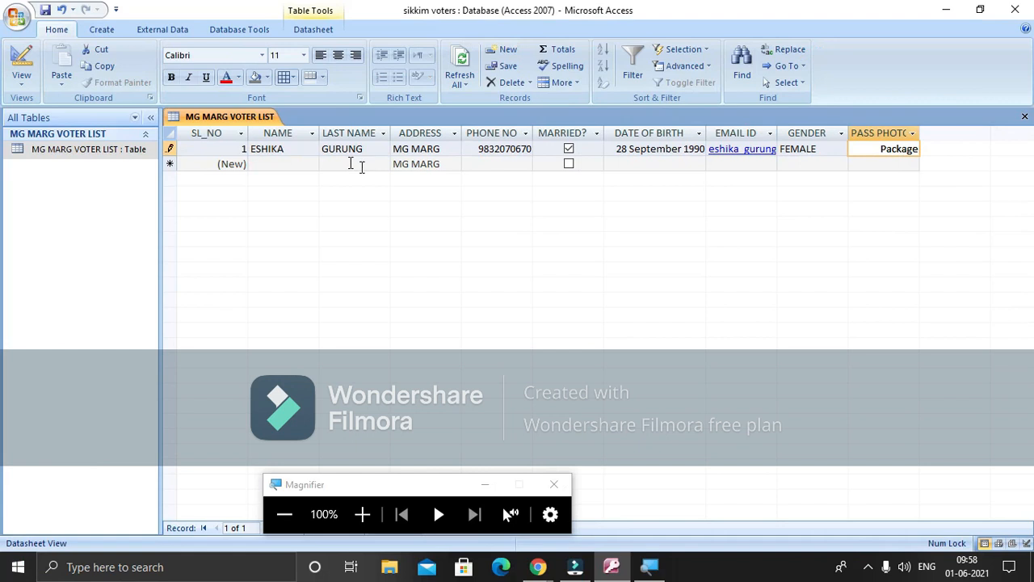
click(296, 165)
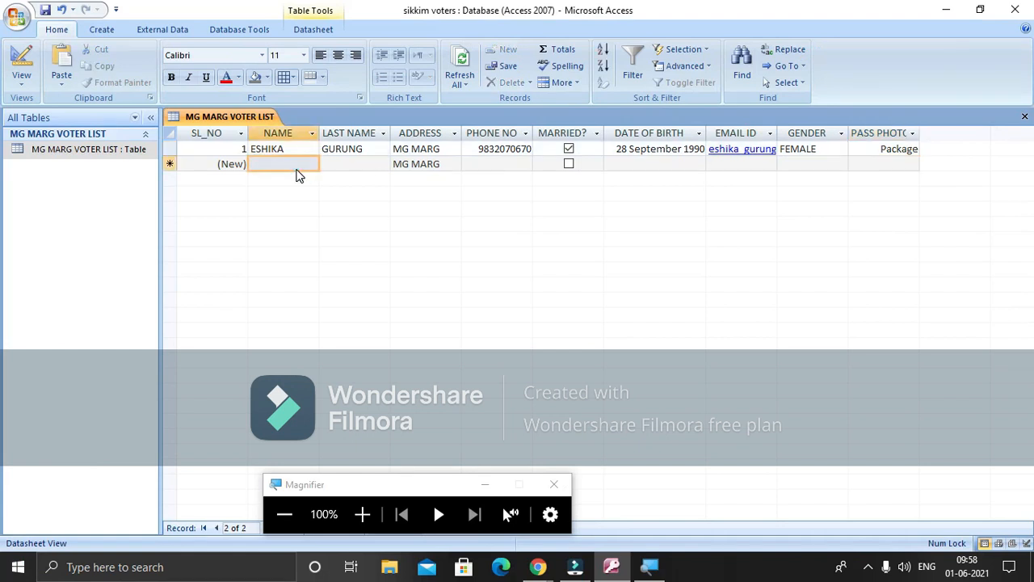
click(363, 513)
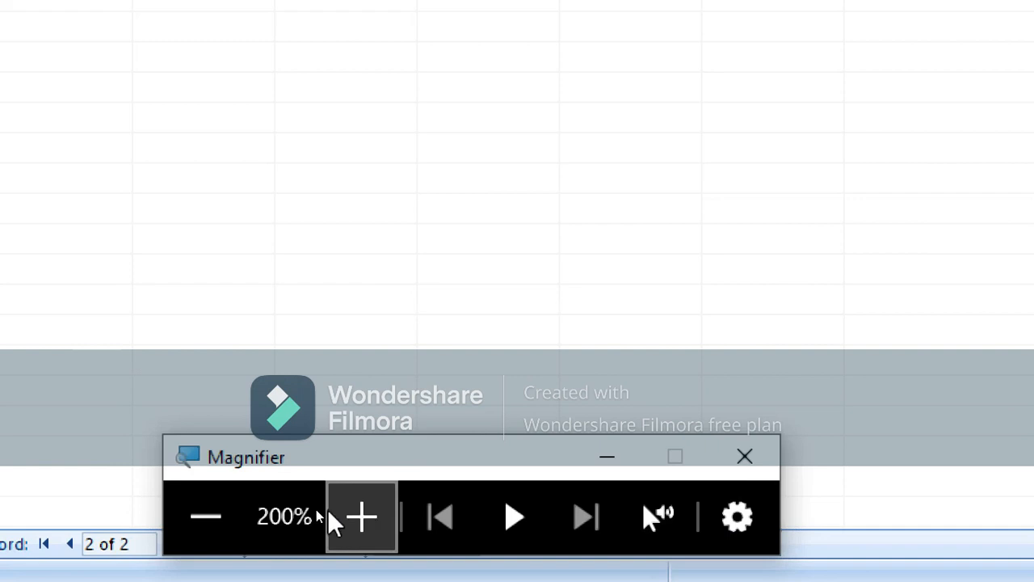
click(198, 515)
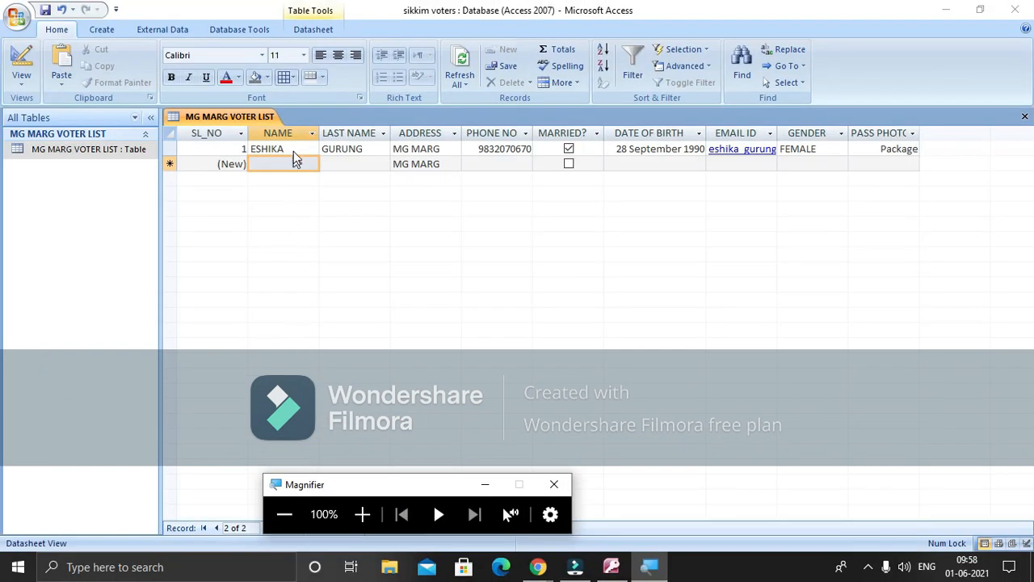
click(294, 163)
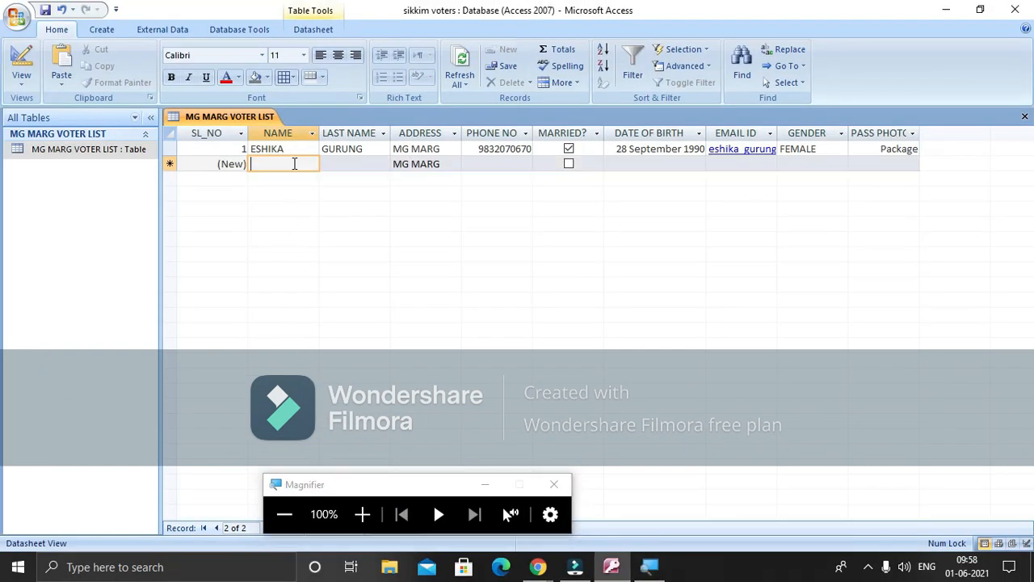
Enter the second voter's name, last name and phone number, skipping the address
text(h)
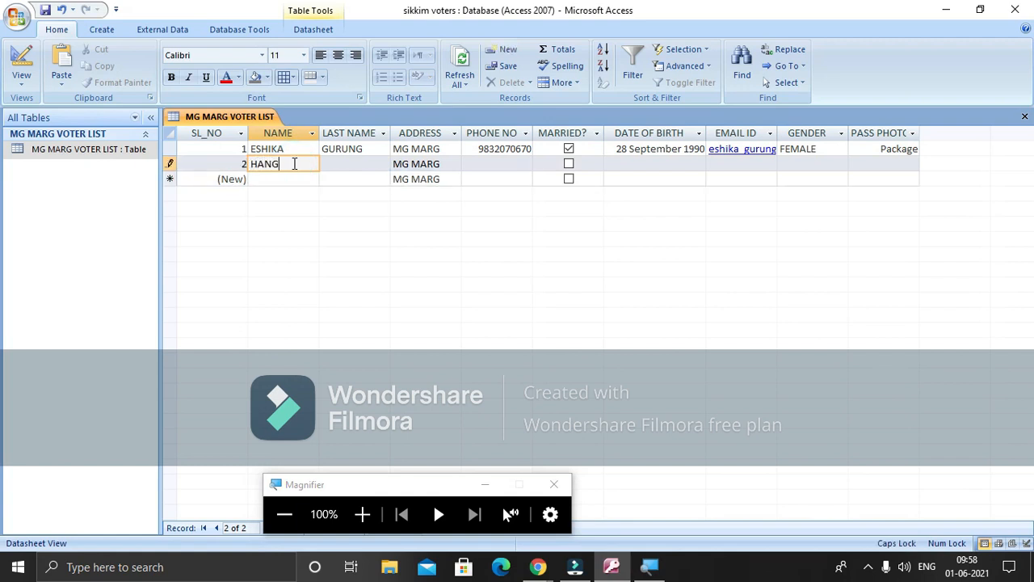
key(Tab)
text(S)
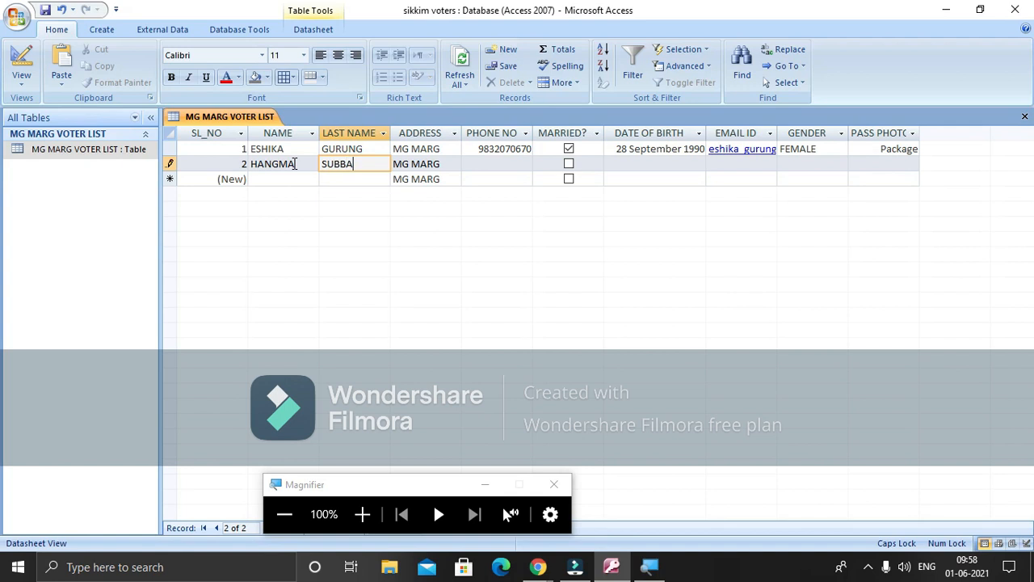
key(Tab)
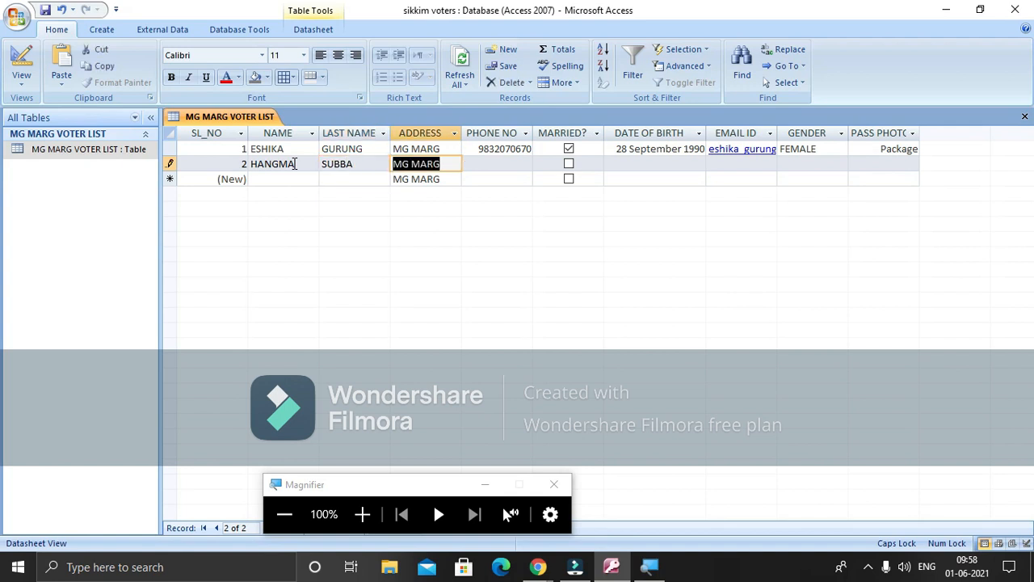
key(Tab)
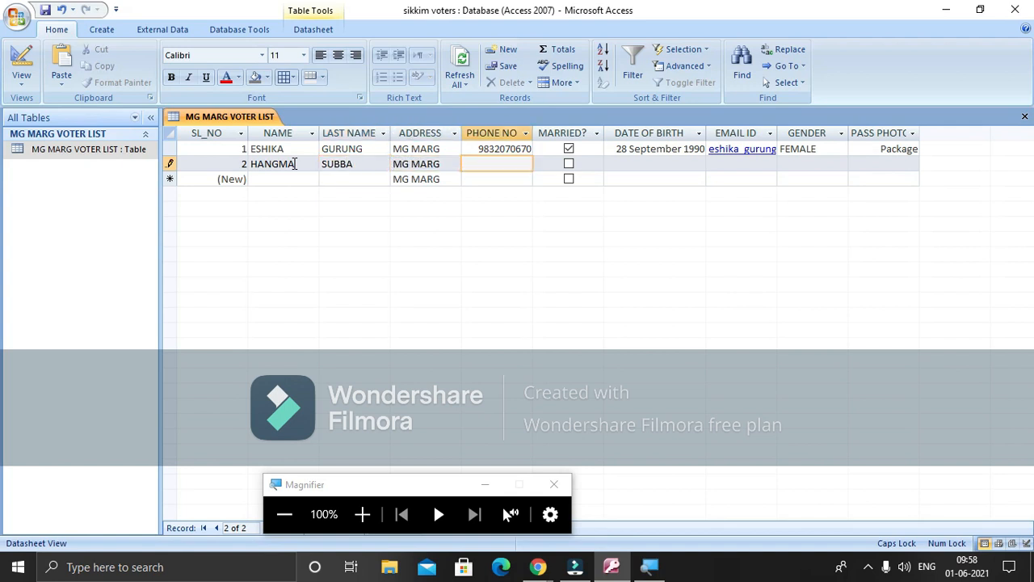
click(618, 163)
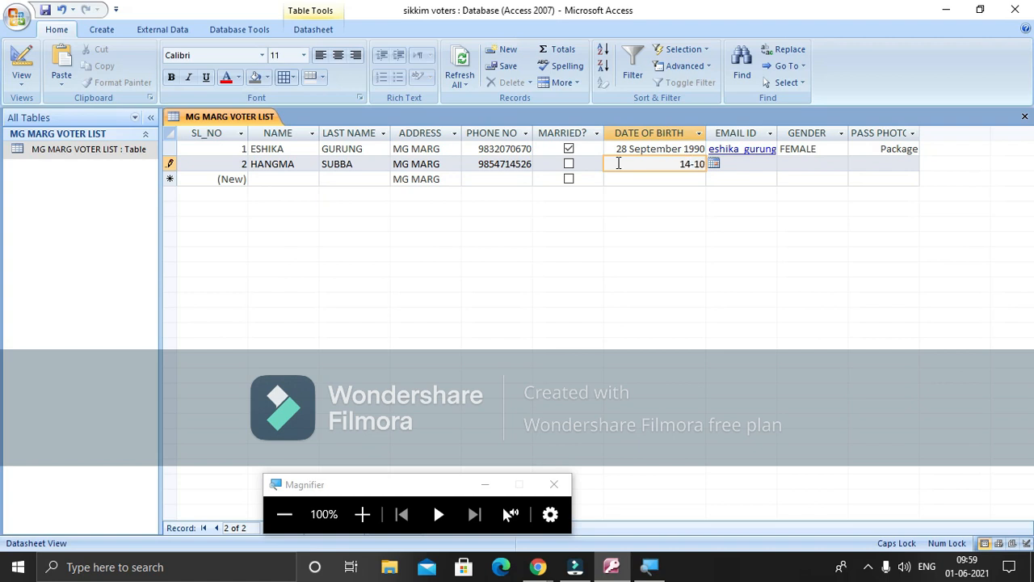
text(14-10/91)
key(Tab)
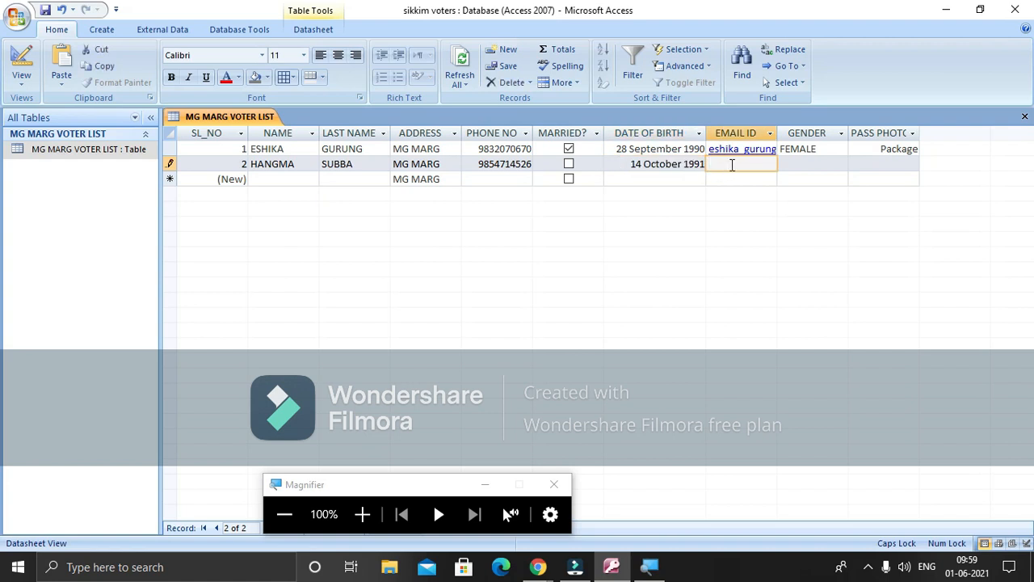
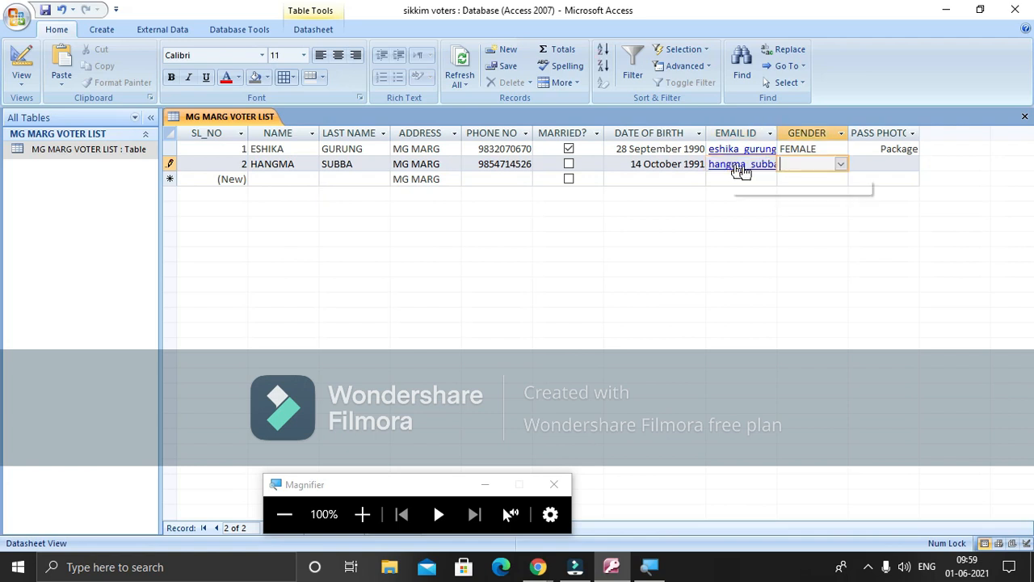
click(840, 164)
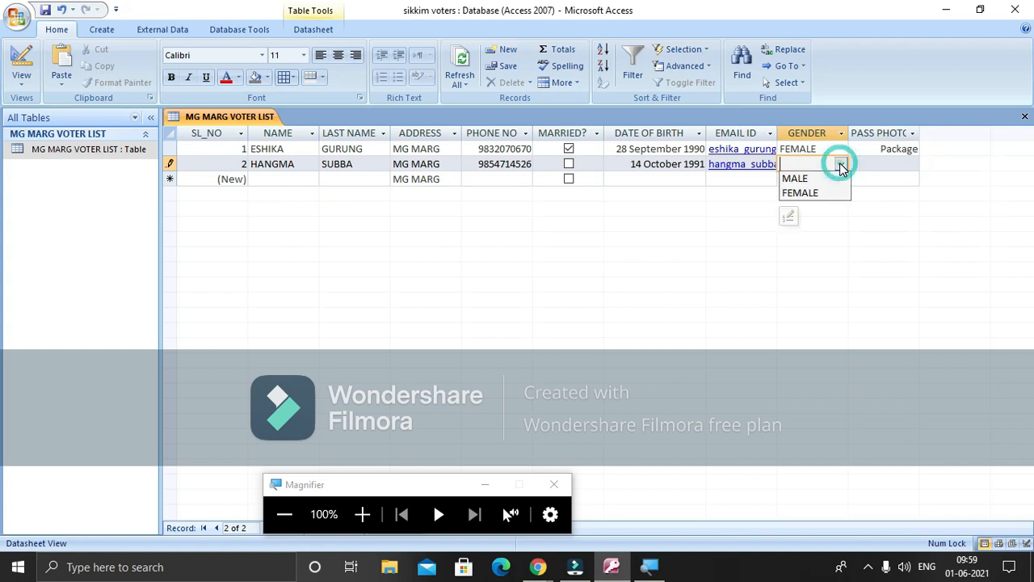
click(832, 194)
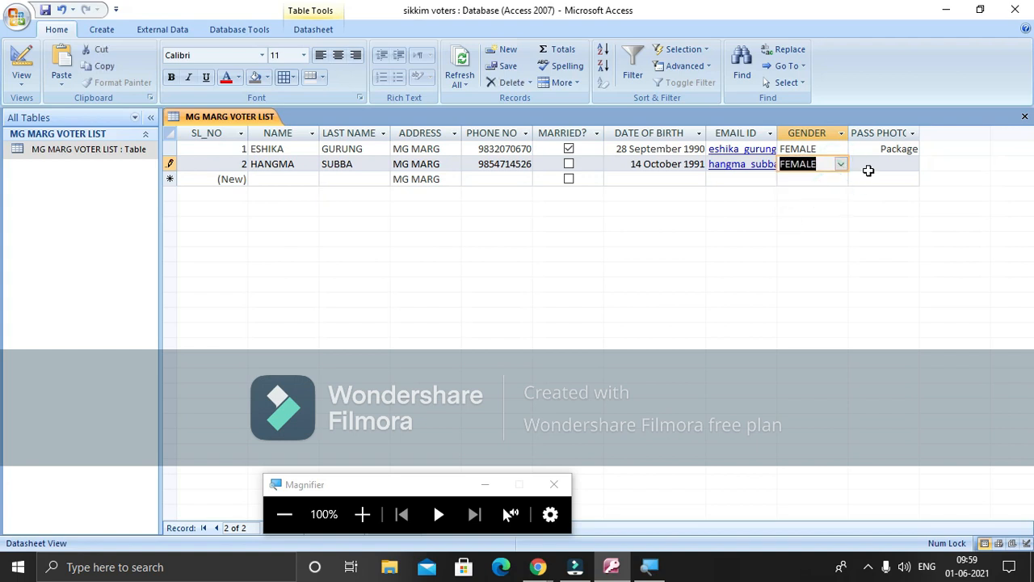
Insert the downloaded picture into the second record's PASS PHOTO as a linked object from file
click(868, 166)
right_click(868, 167)
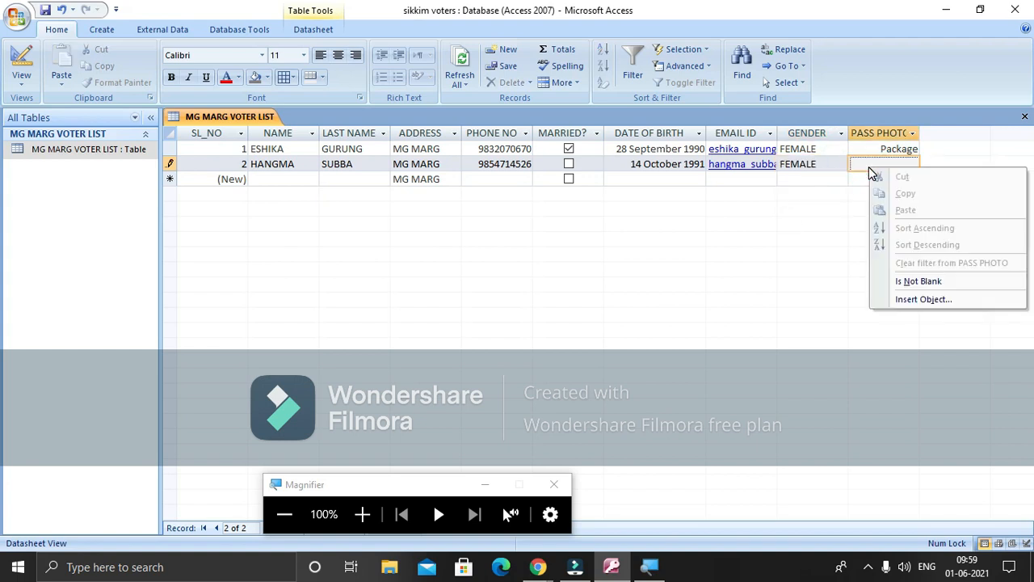
click(900, 299)
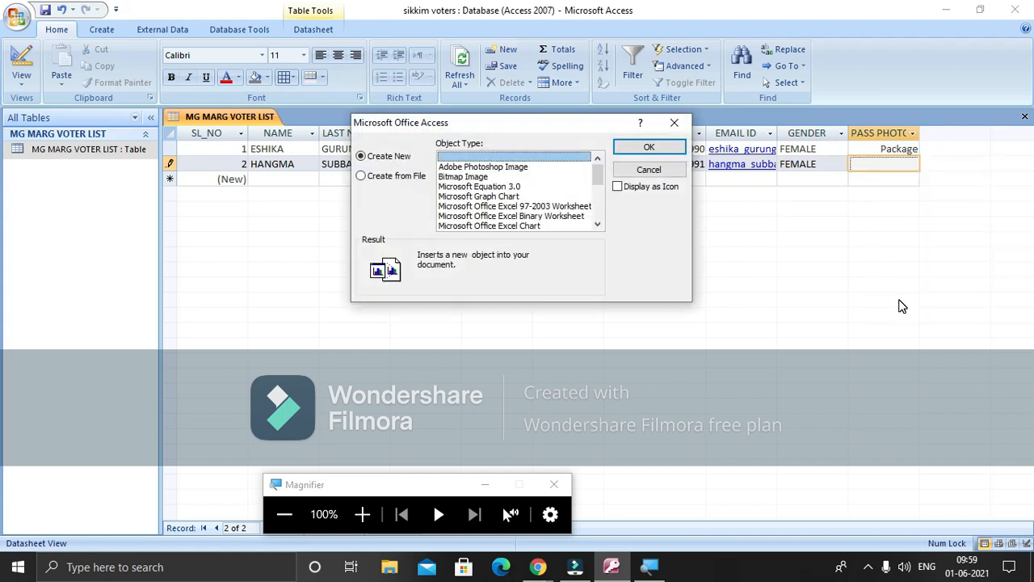
click(383, 183)
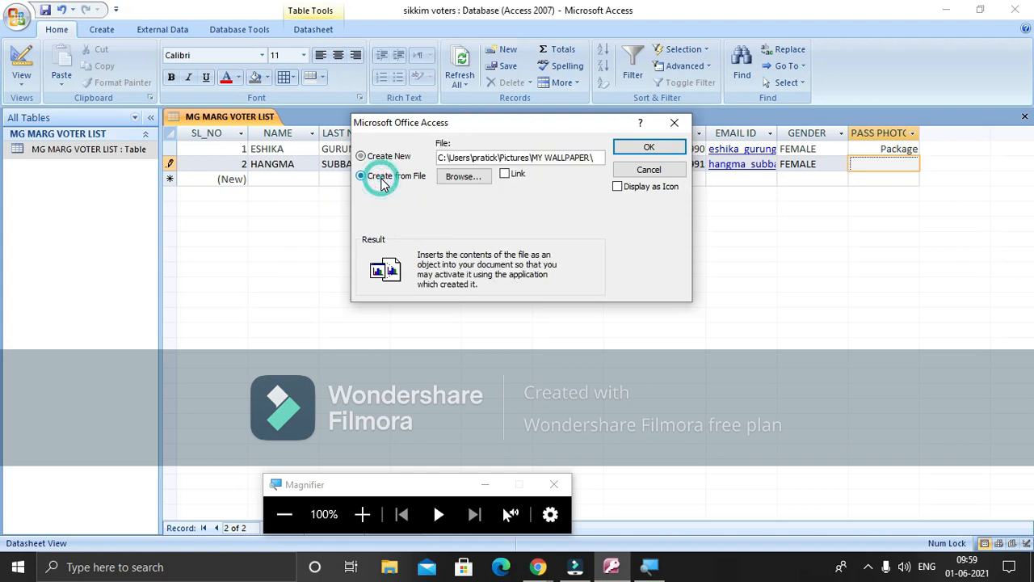
click(508, 176)
click(485, 177)
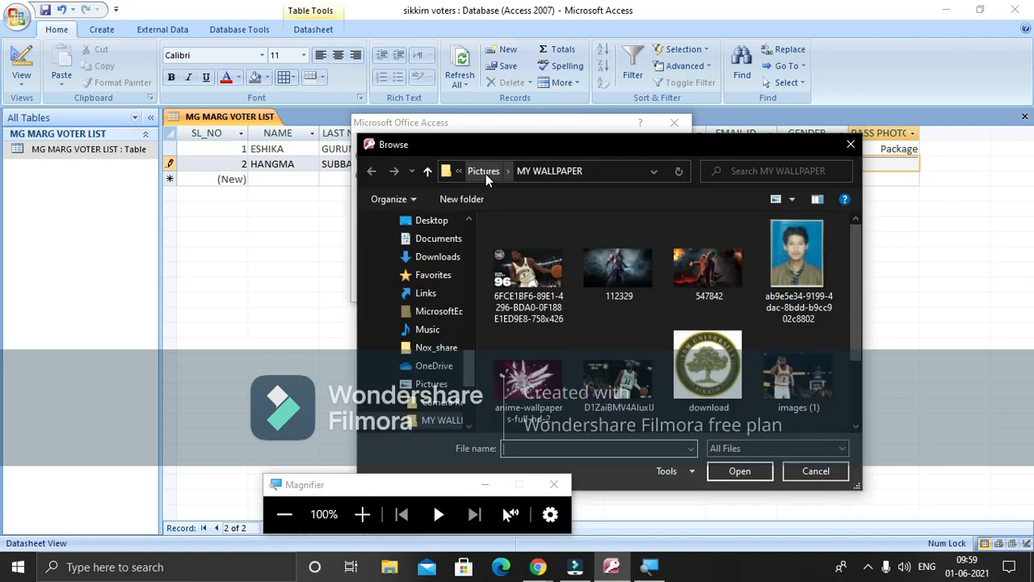
click(696, 354)
click(750, 477)
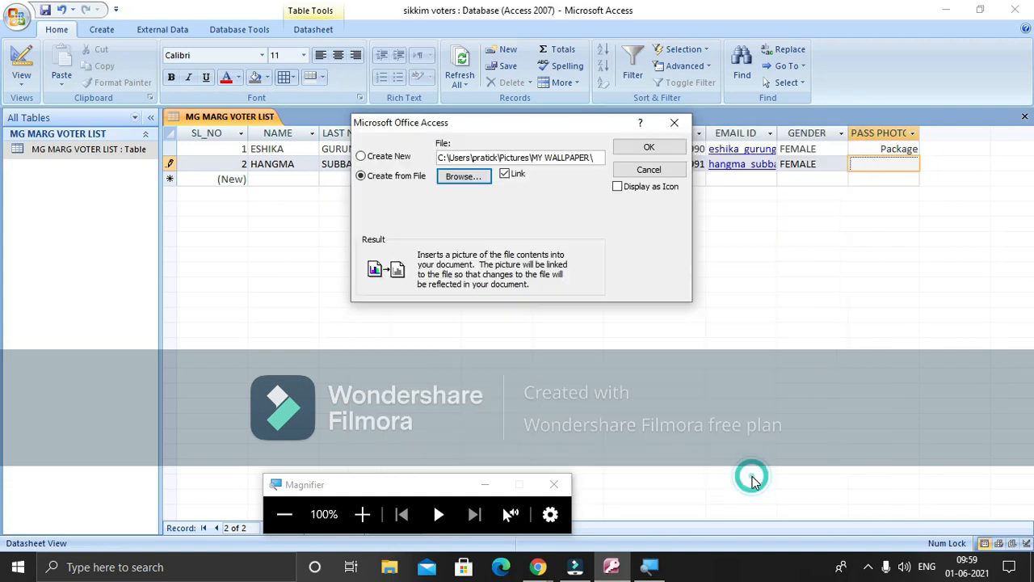
click(653, 149)
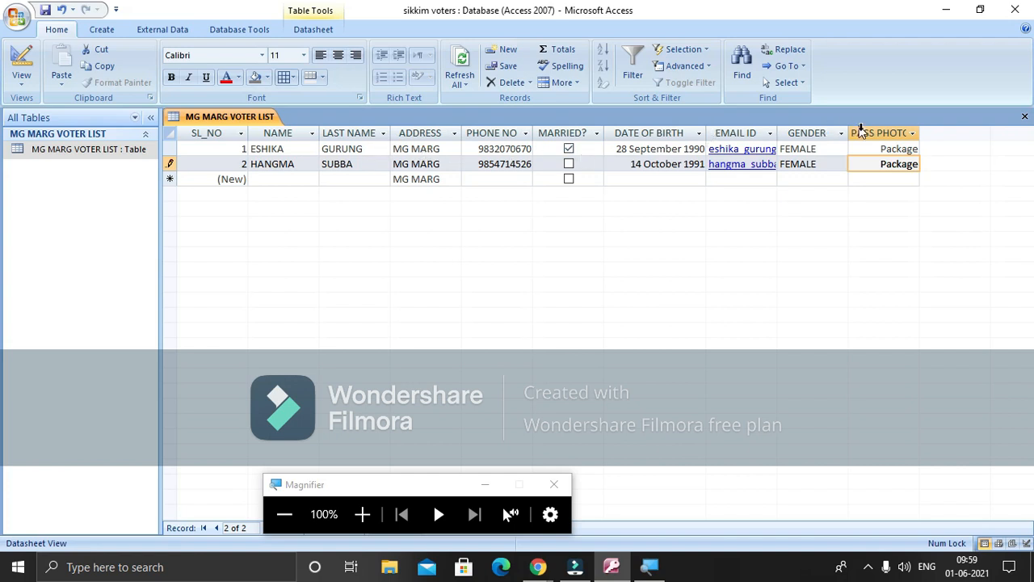
View the first voter's linked photo 112329.jpg in Photos, then close Photos, Access and Magnifier
click(881, 149)
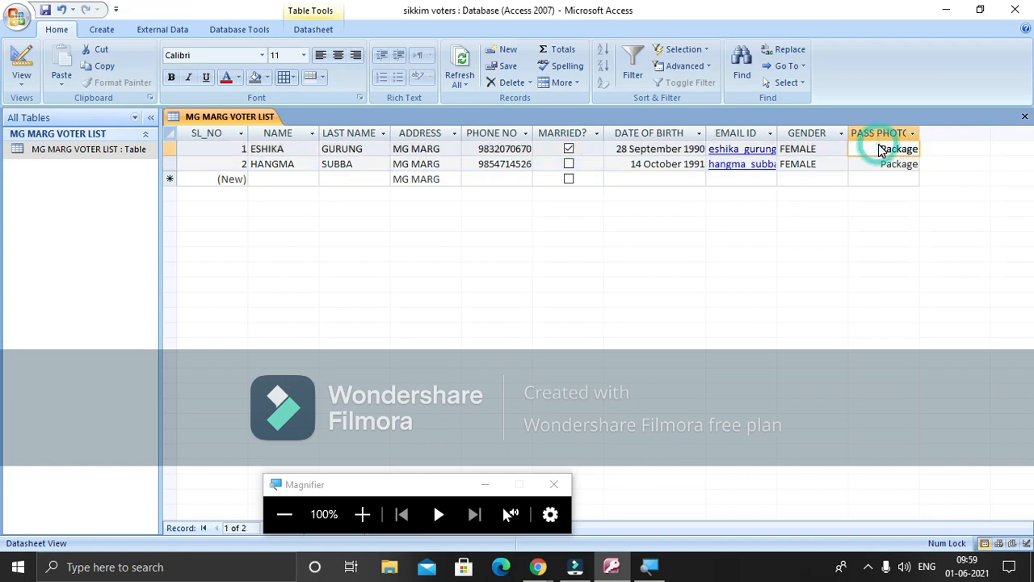
double_click(881, 149)
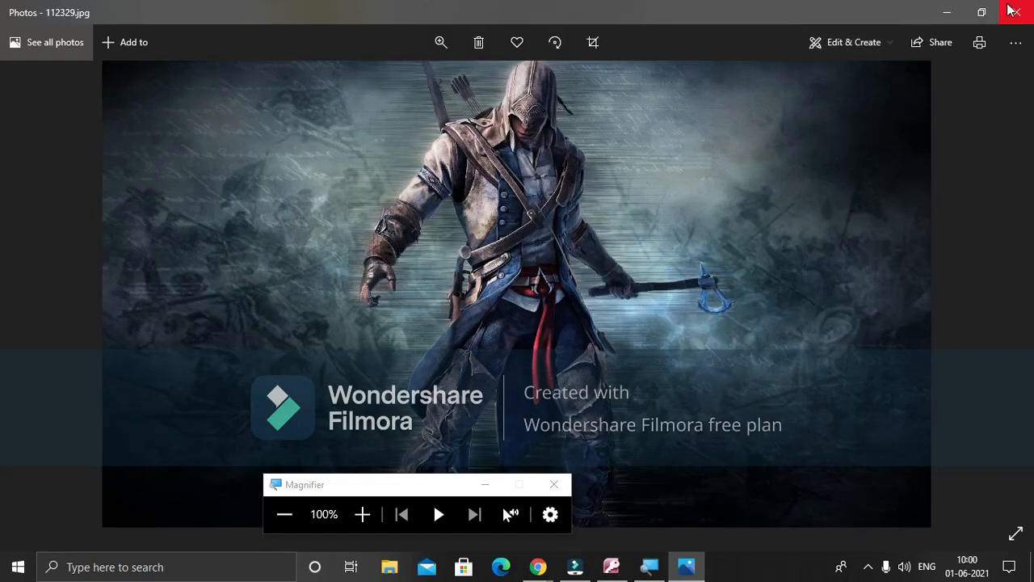
click(1014, 11)
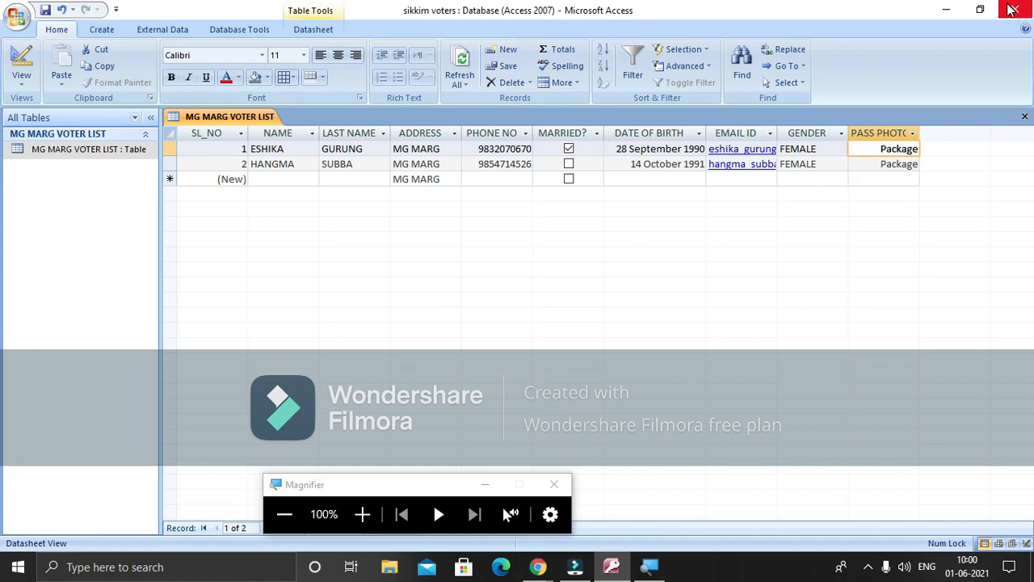
click(1011, 10)
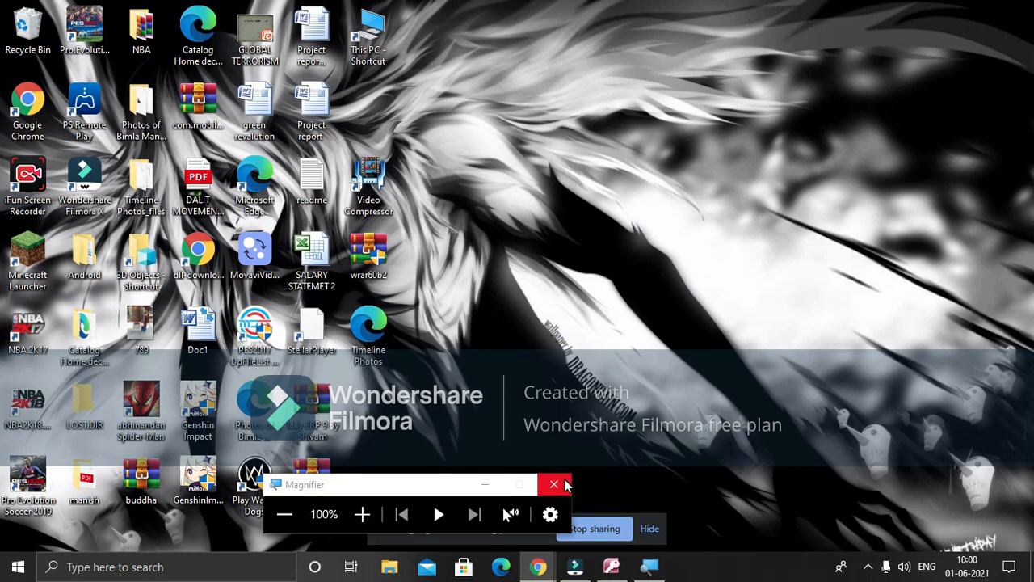
click(554, 484)
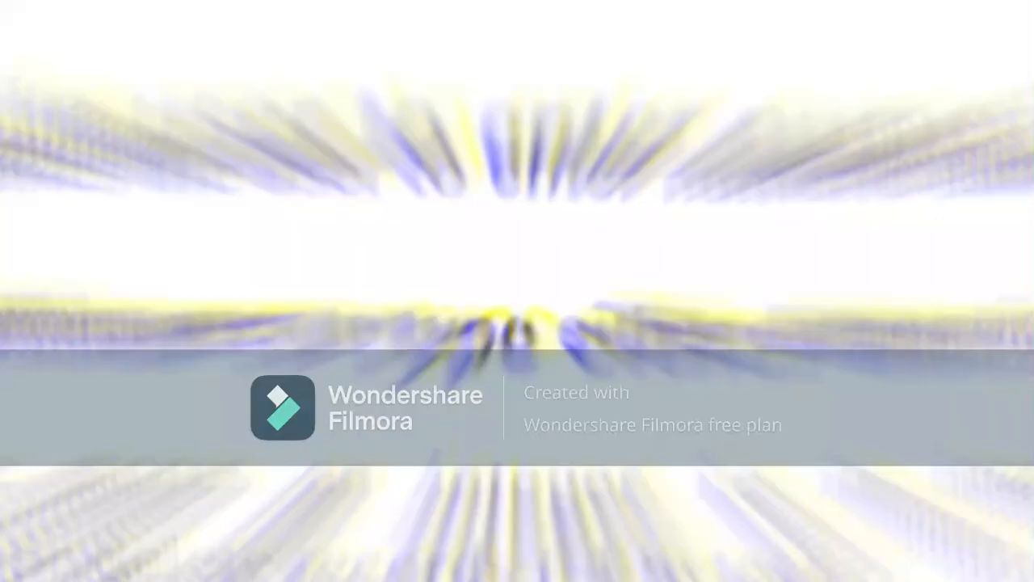